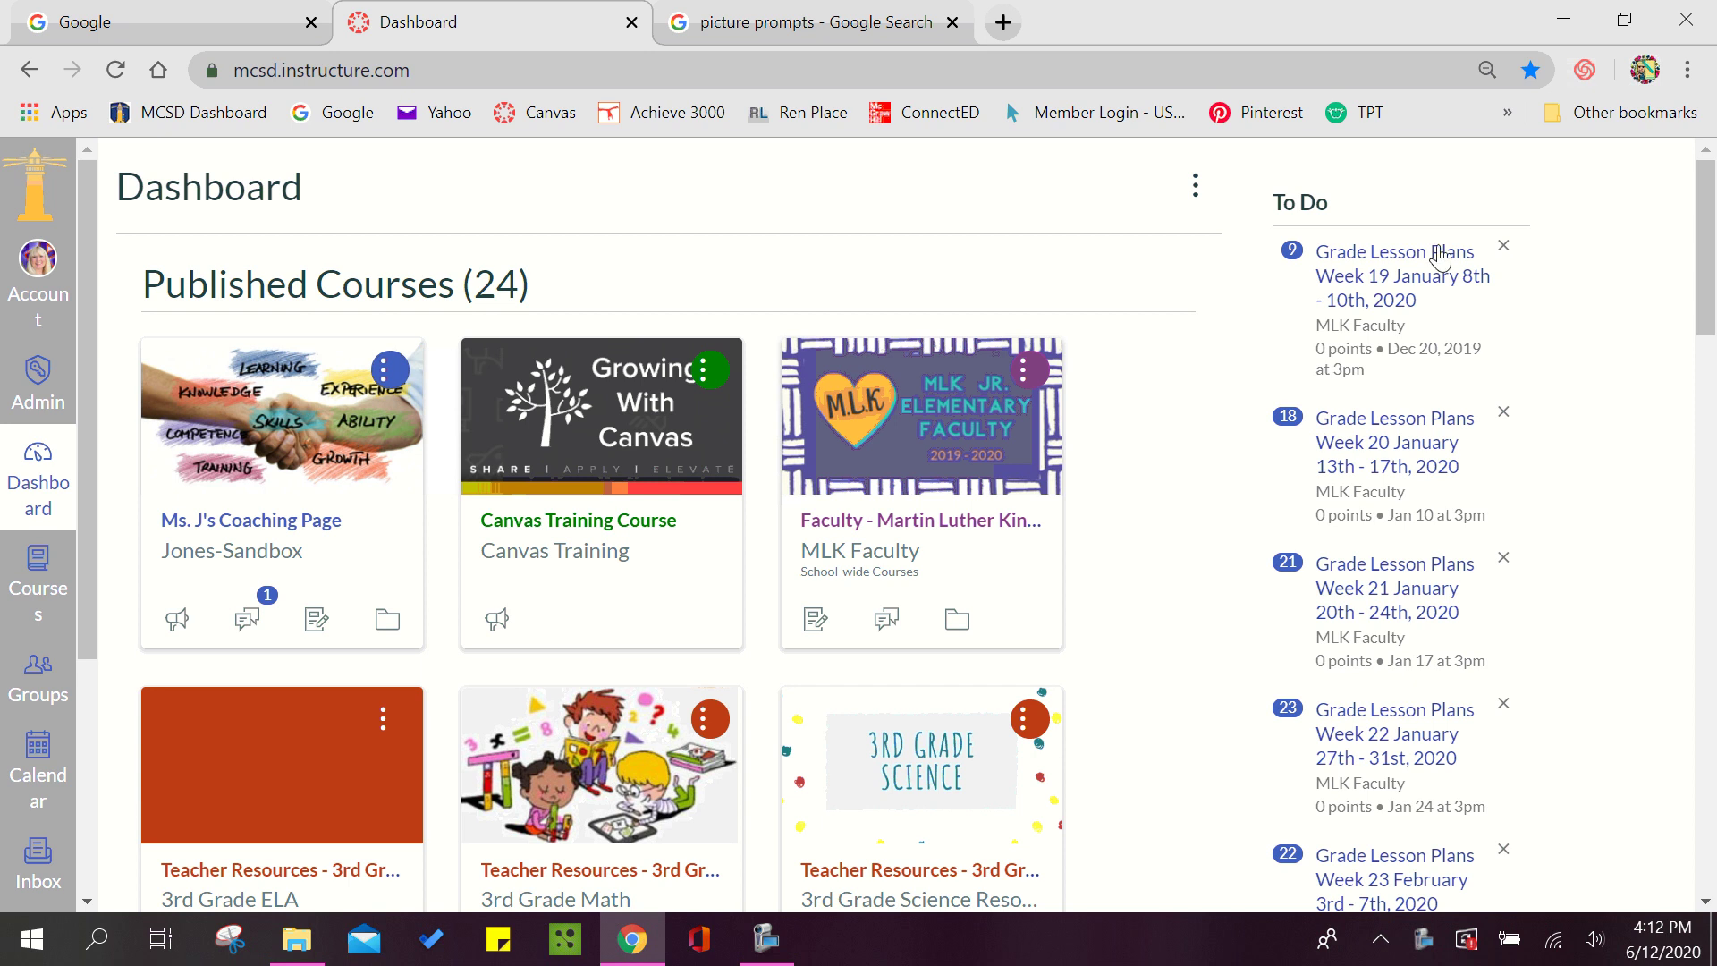
- Open assignment 3.4 Discussions: Chat About It! in the Sprouting module of the Canvas Training Course and read its instructions
left_click(599, 554)
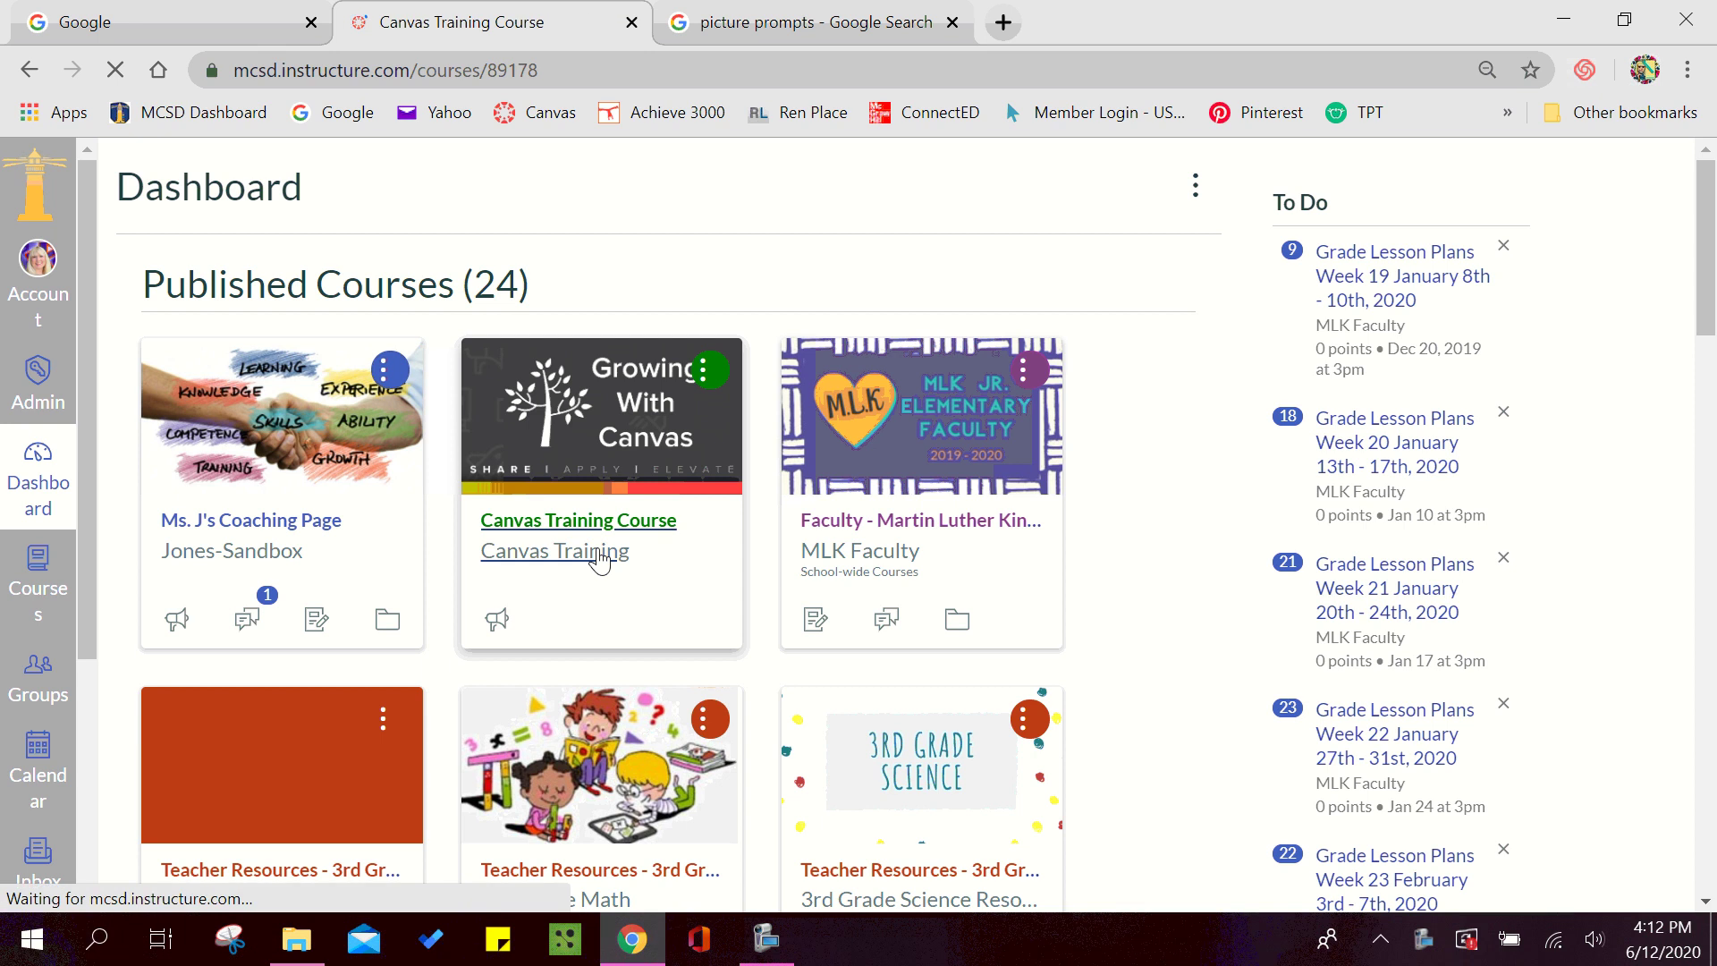
scroll(1714, 554, "down", 5)
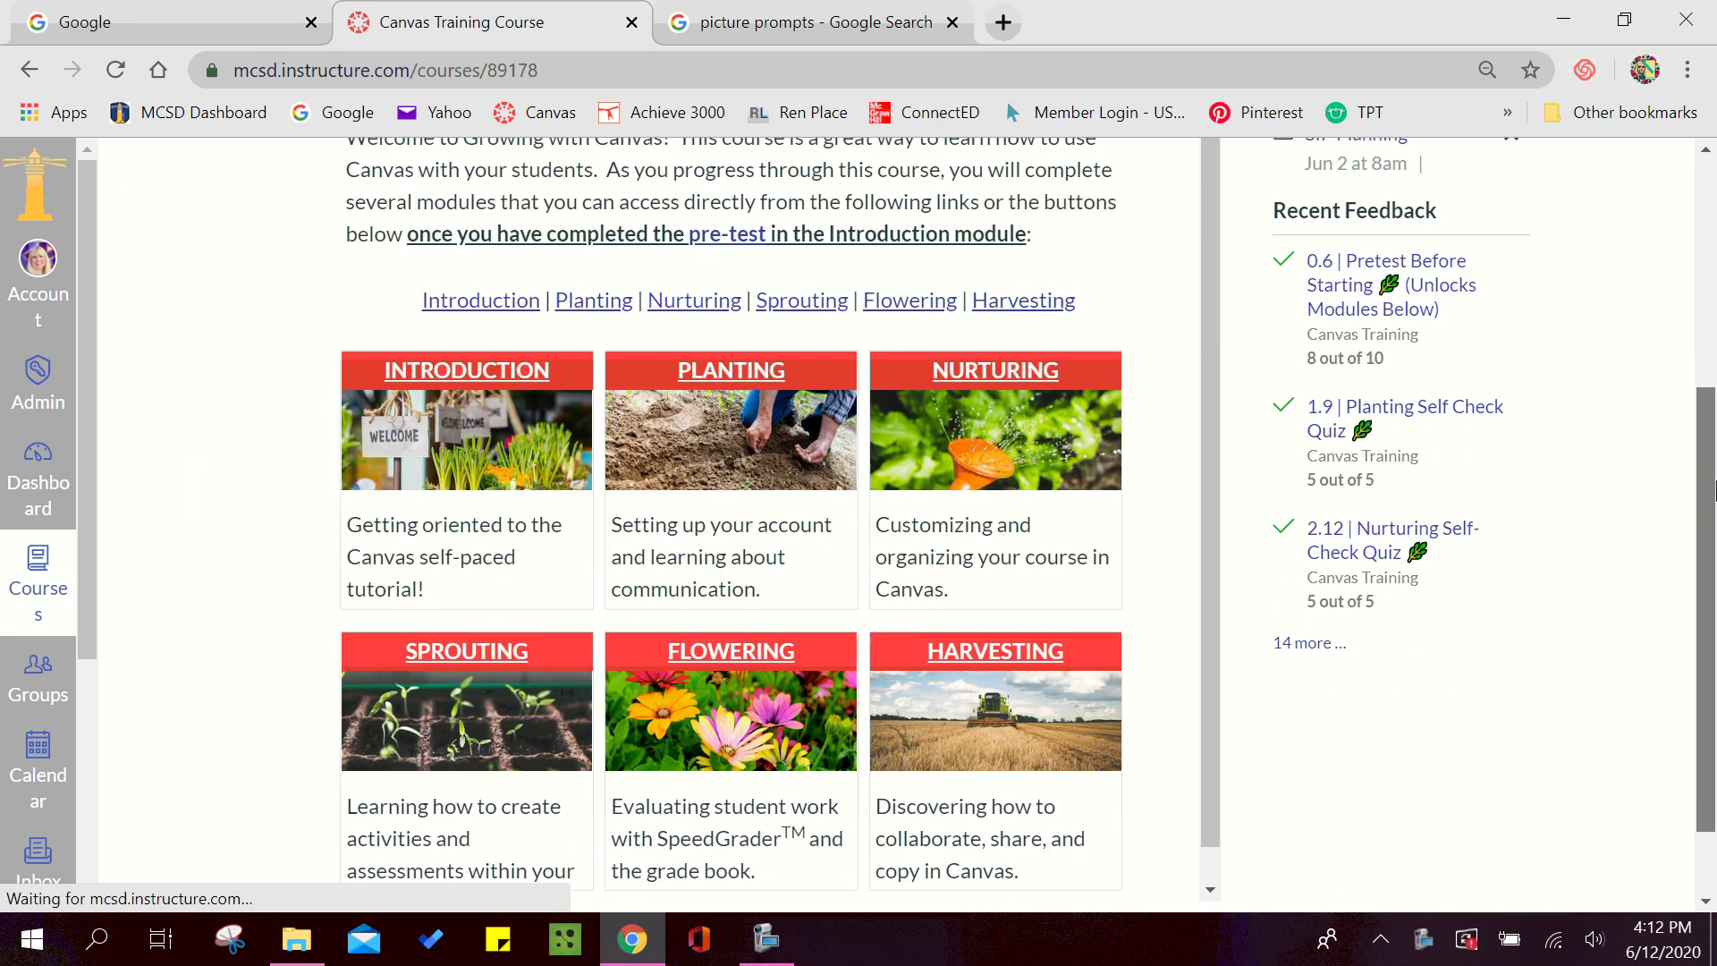
left_click(478, 556)
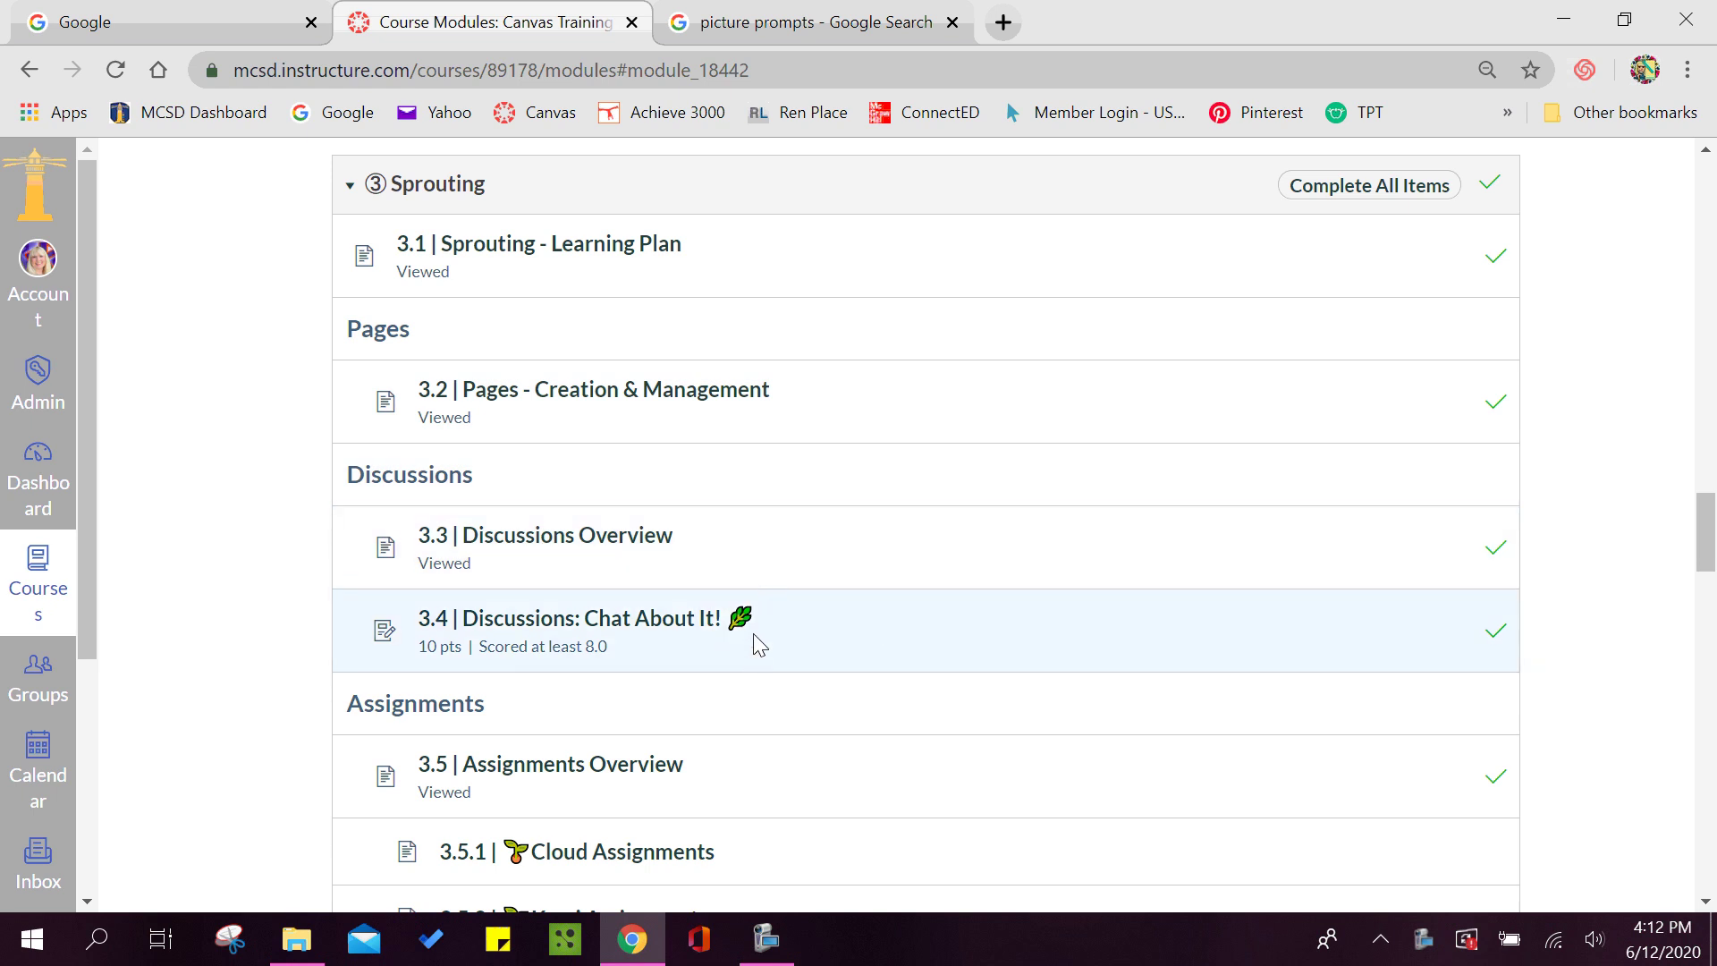
left_click(631, 629)
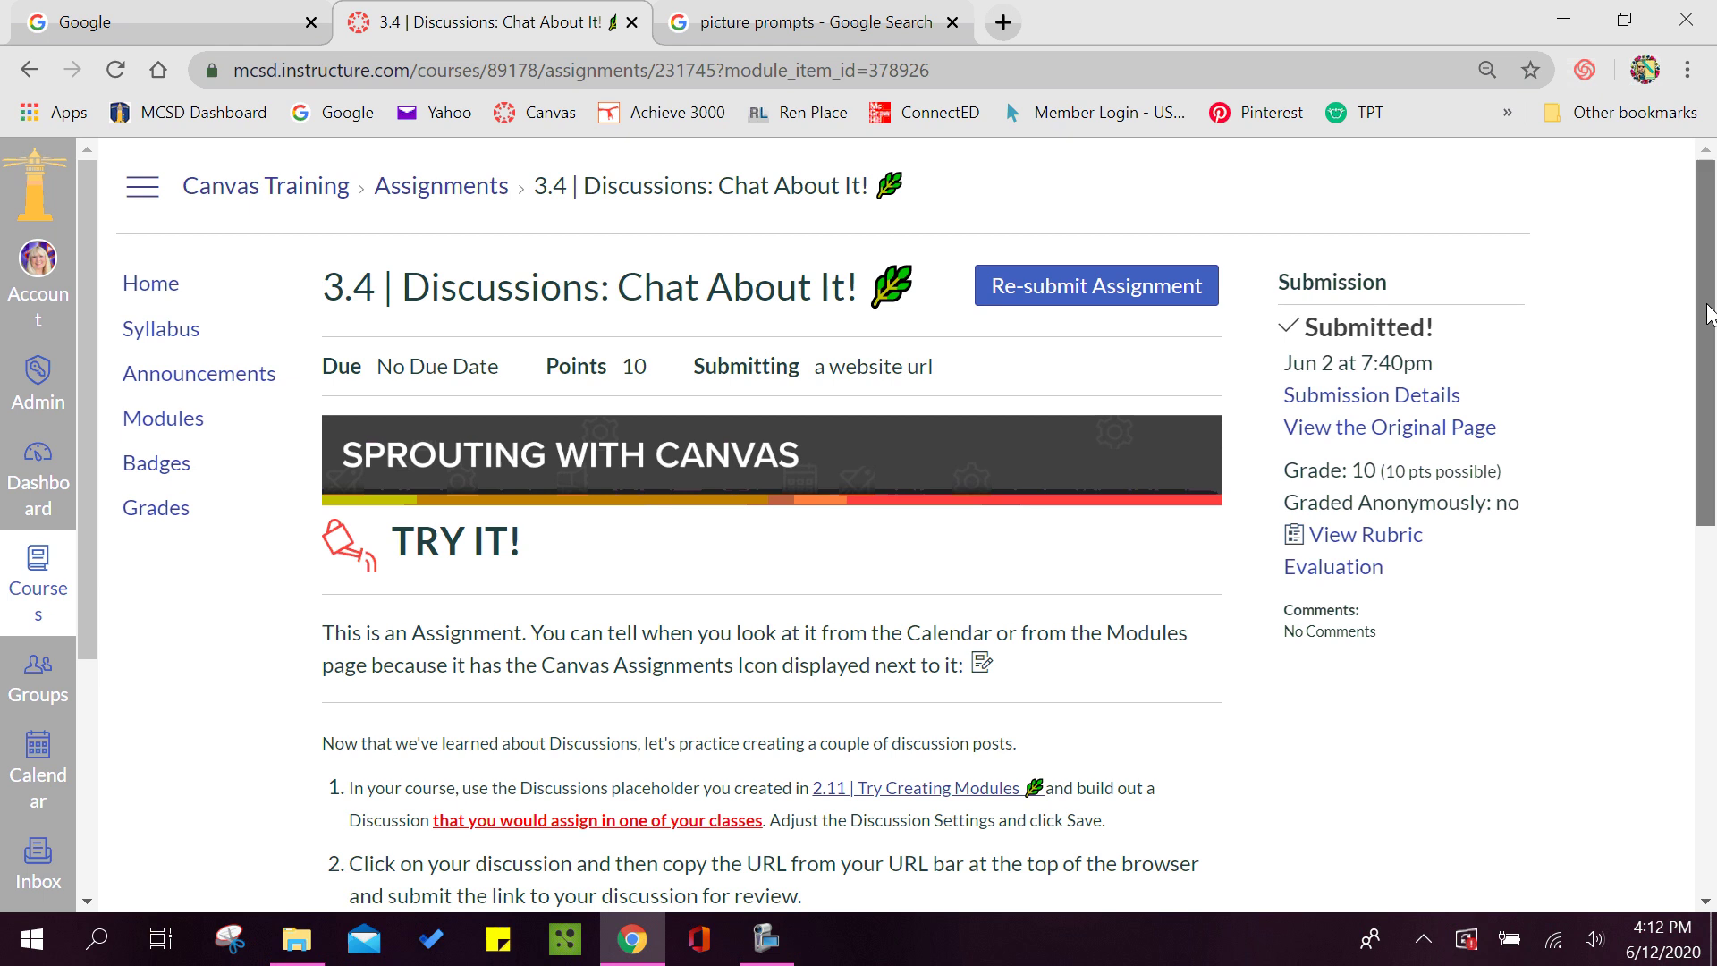
left_click_drag(1708, 314, 1714, 451)
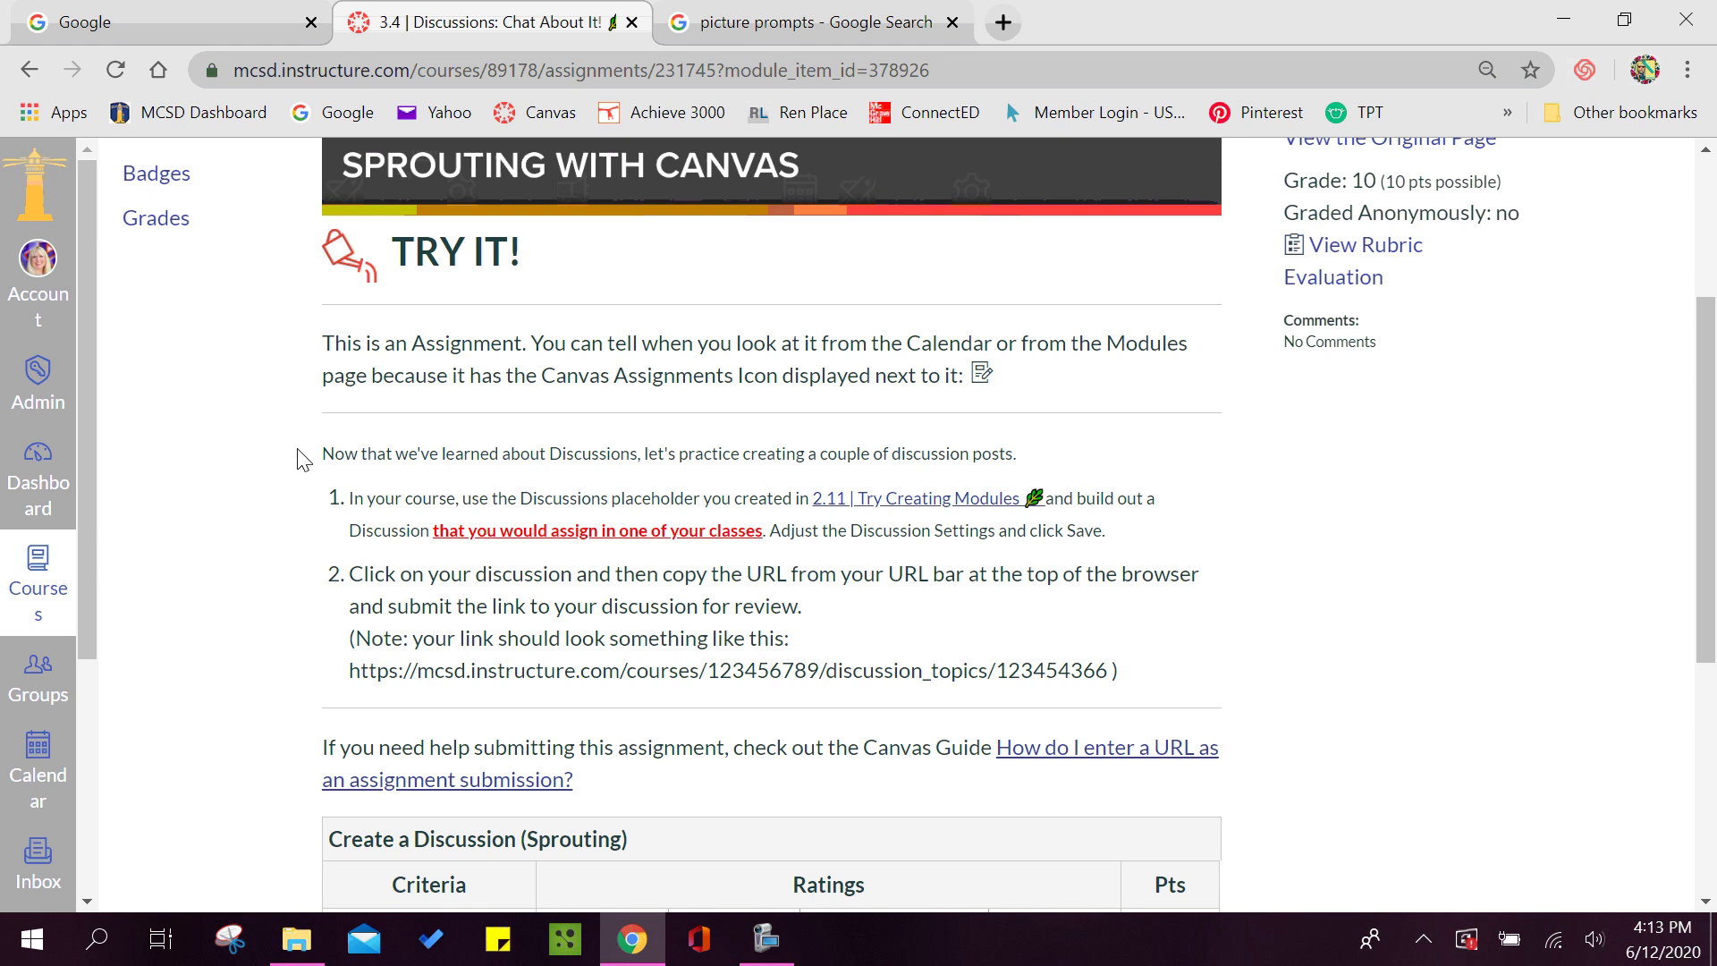
- View the 'Sample Discussion No Photo Get To Know Your Classmates' topic in the Coaching Page course's discussions
left_click(41, 487)
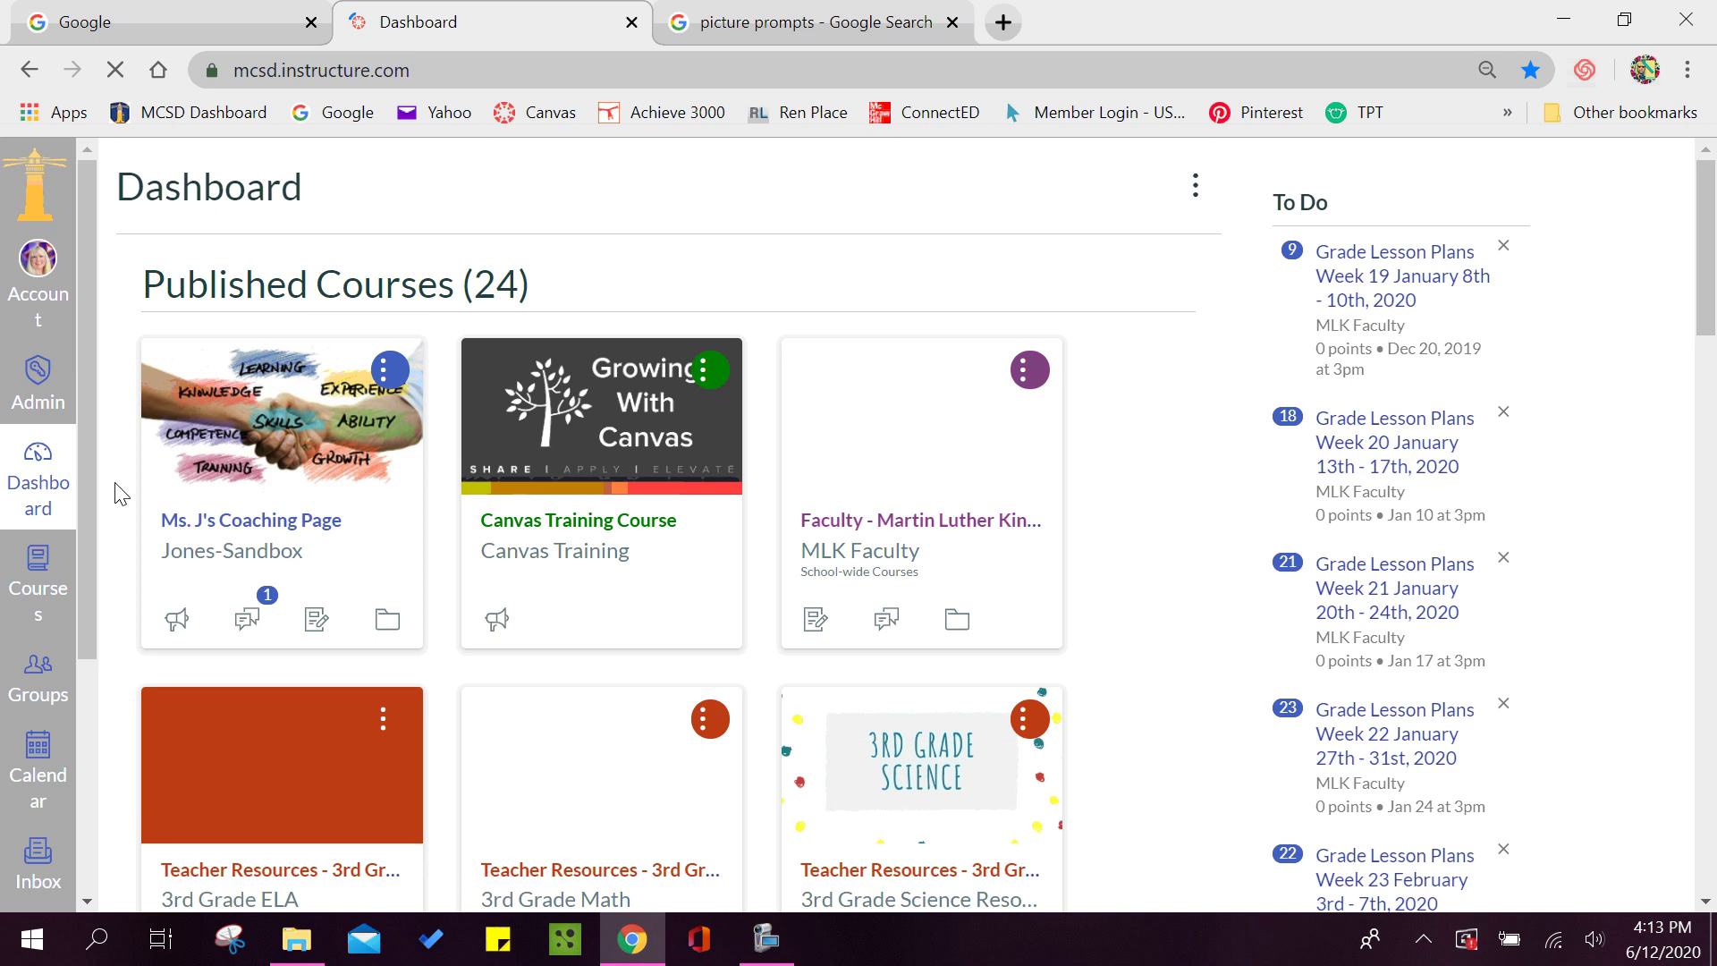
left_click(263, 561)
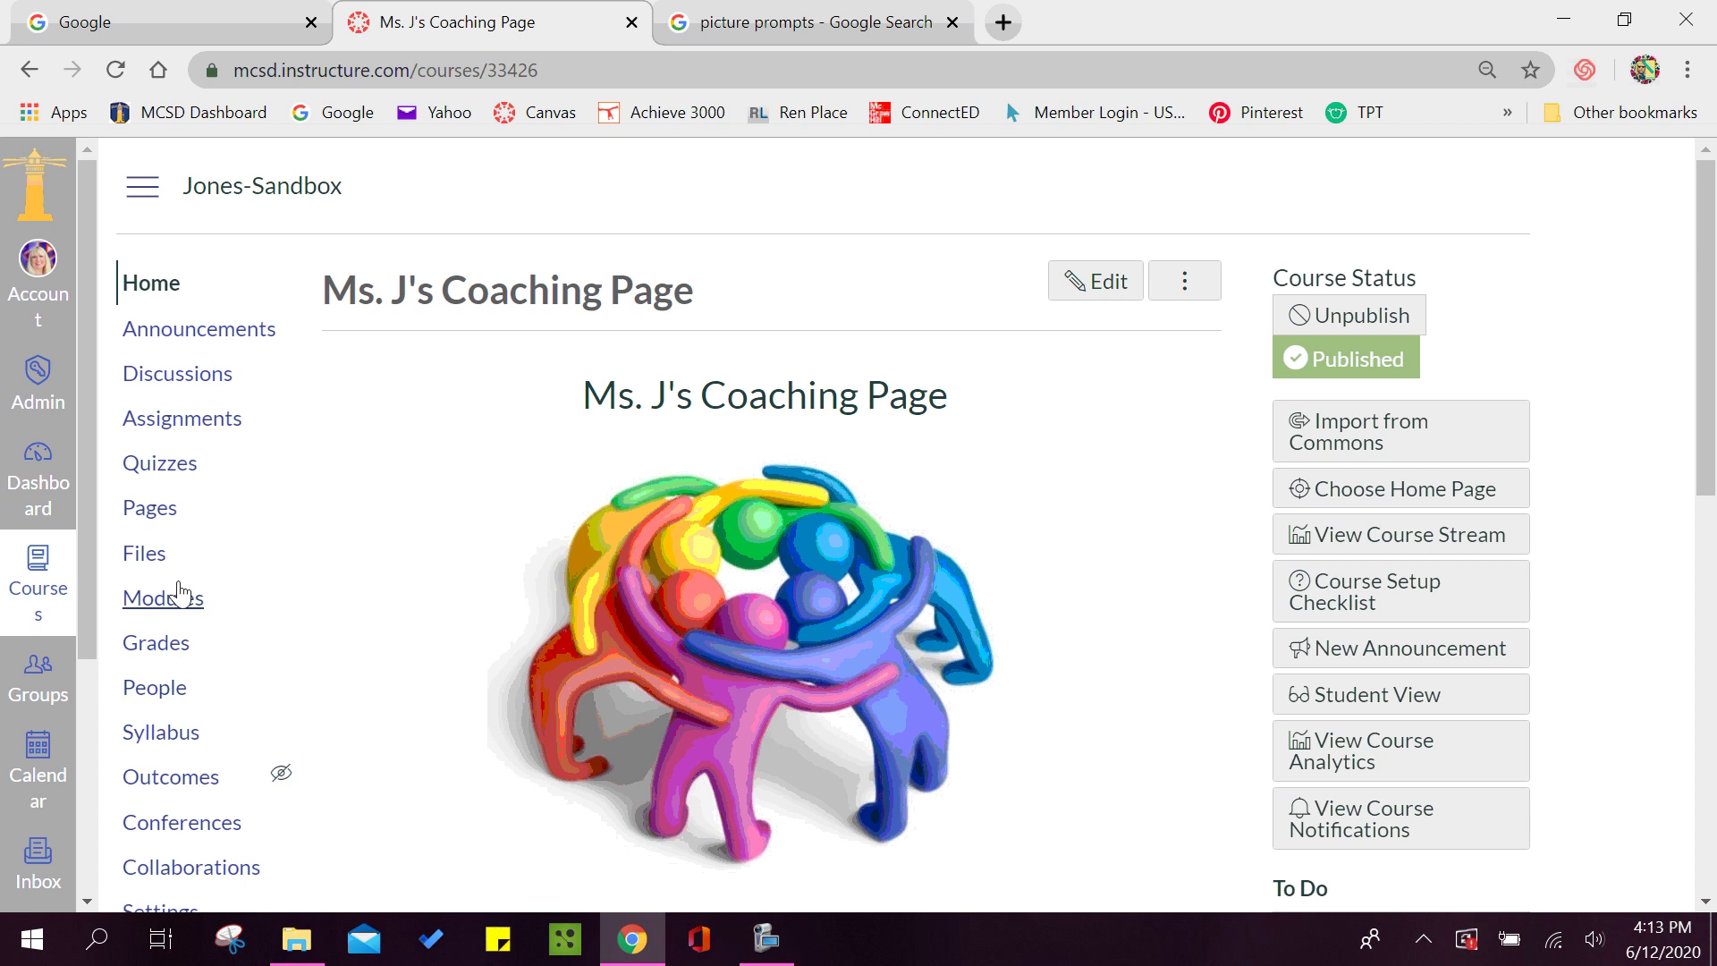
left_click(183, 381)
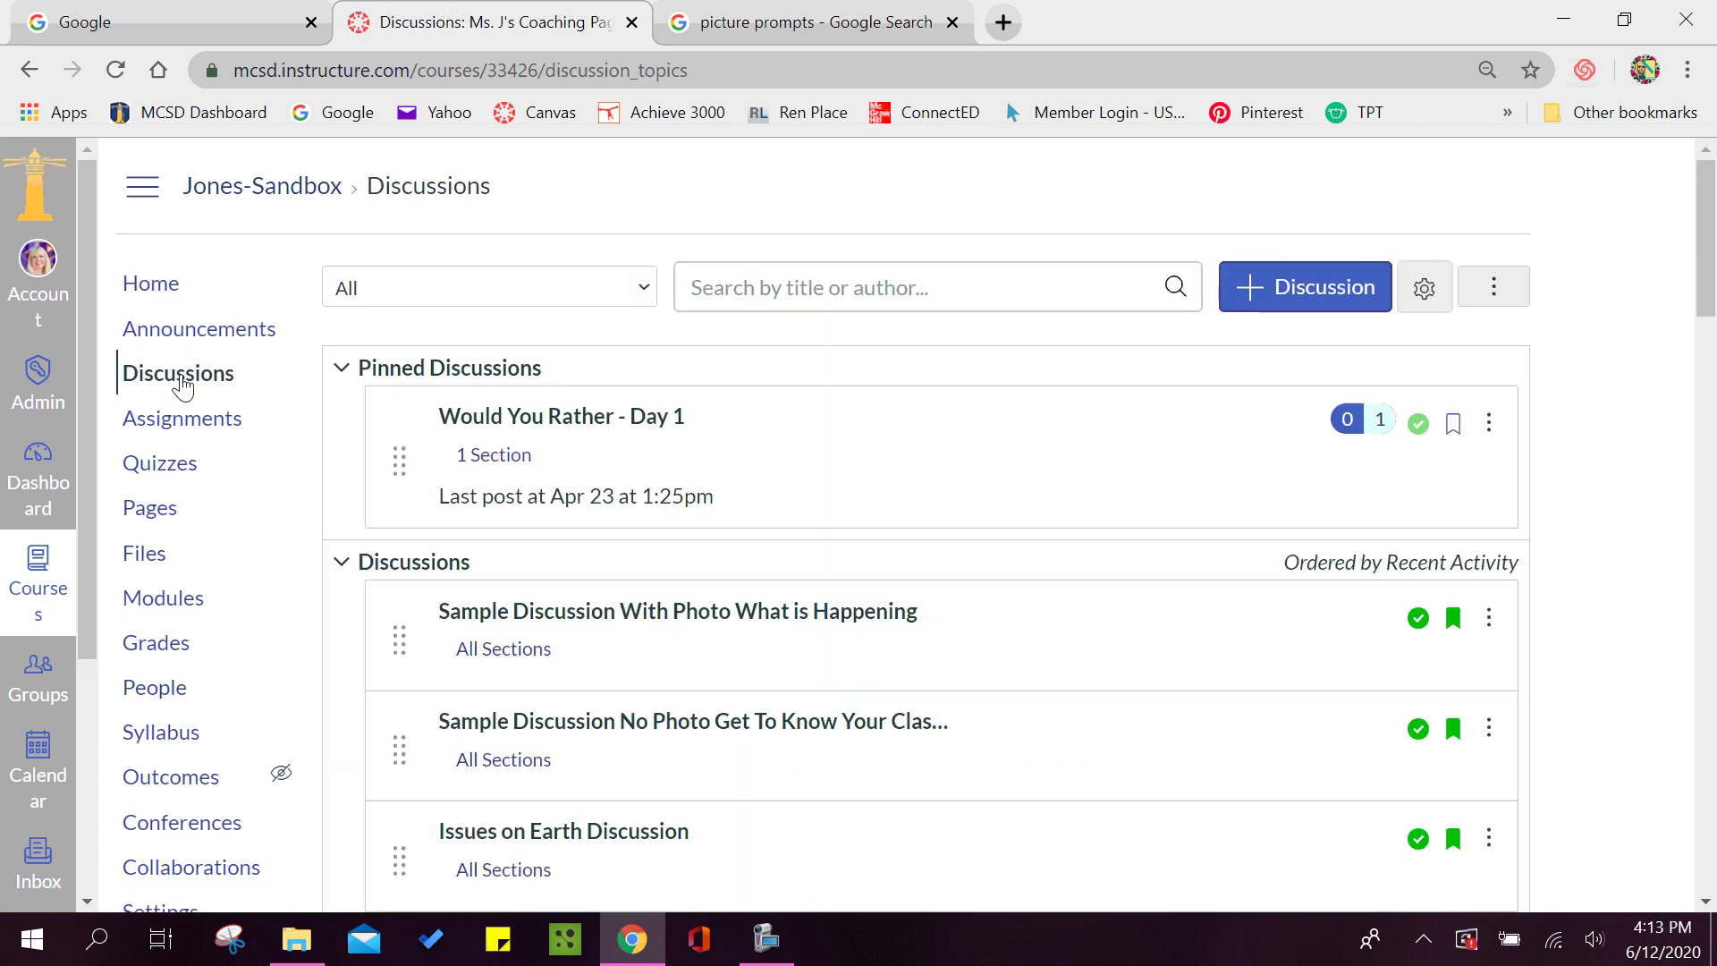
left_click(674, 723)
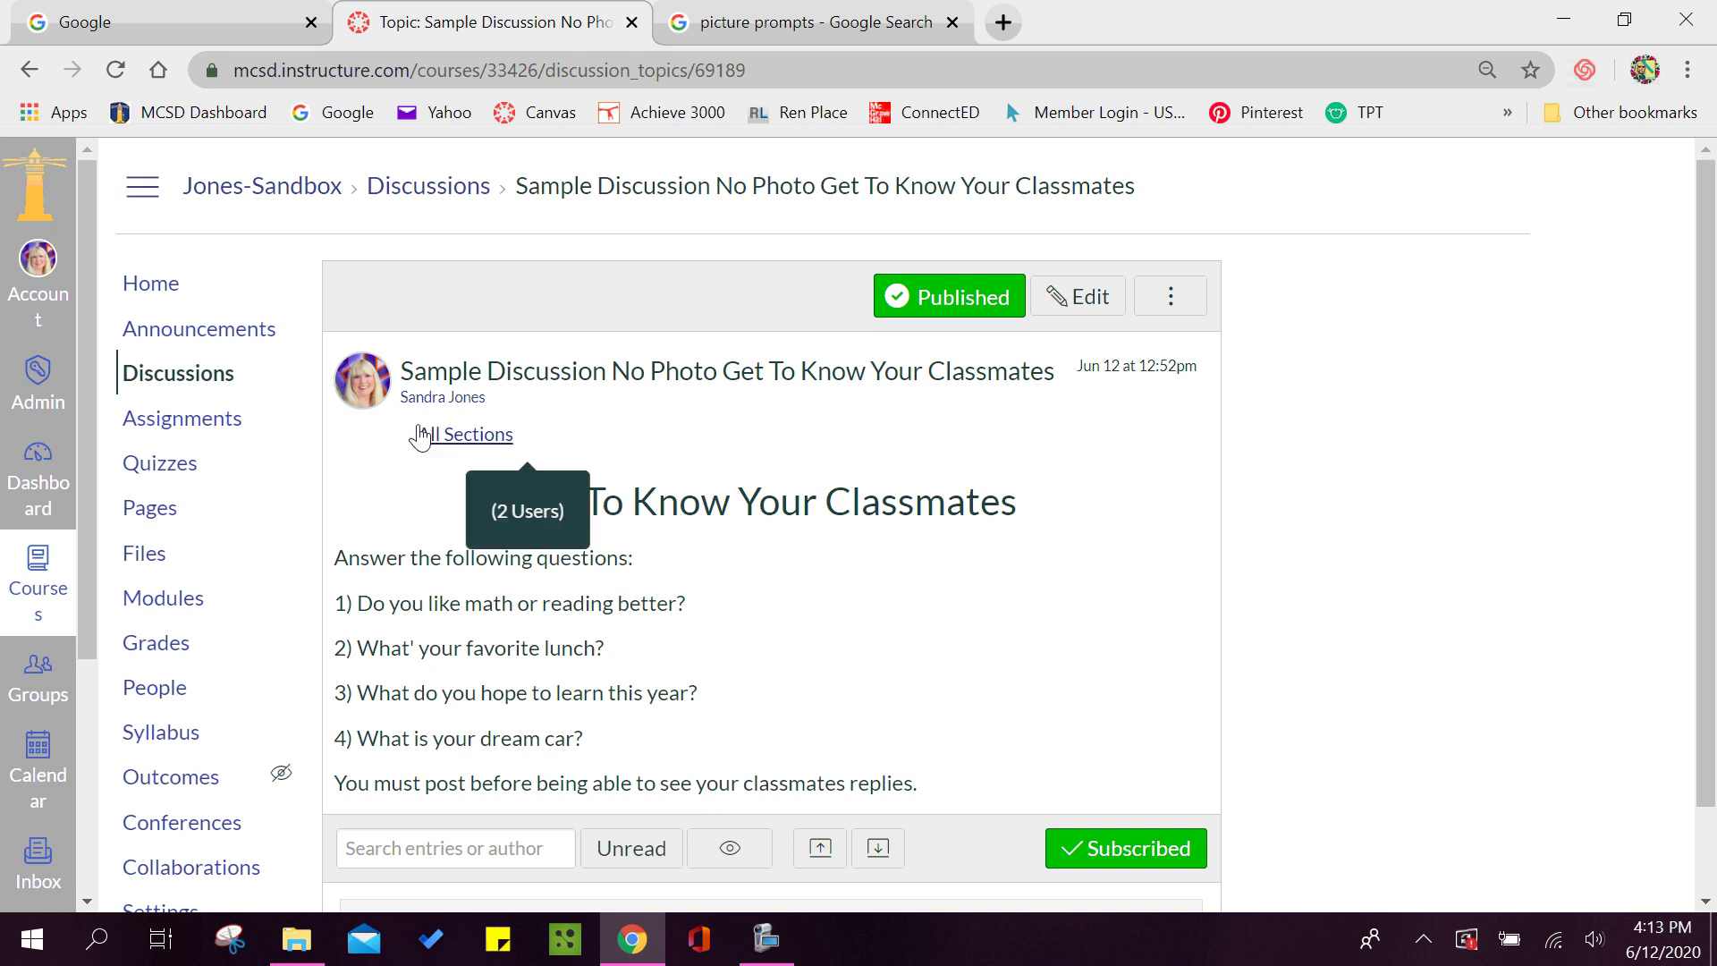
- View the 'Sample Discussion With Photo What is Happening' topic from the course's discussion list
left_click(175, 375)
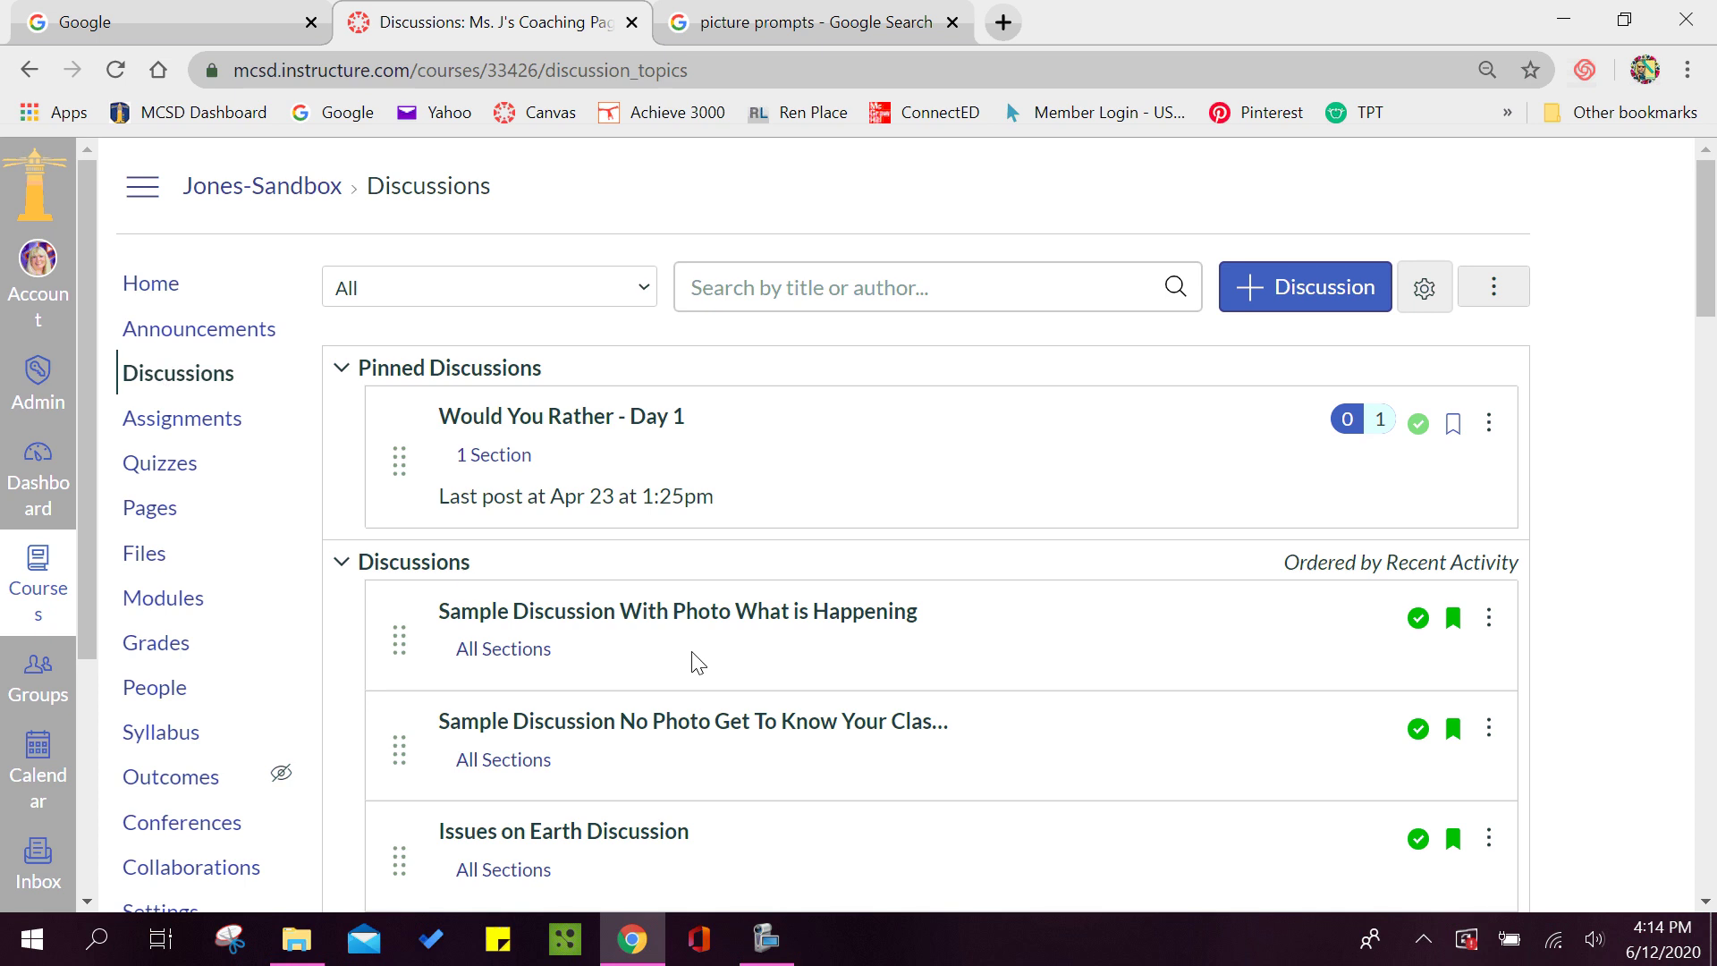
left_click(706, 622)
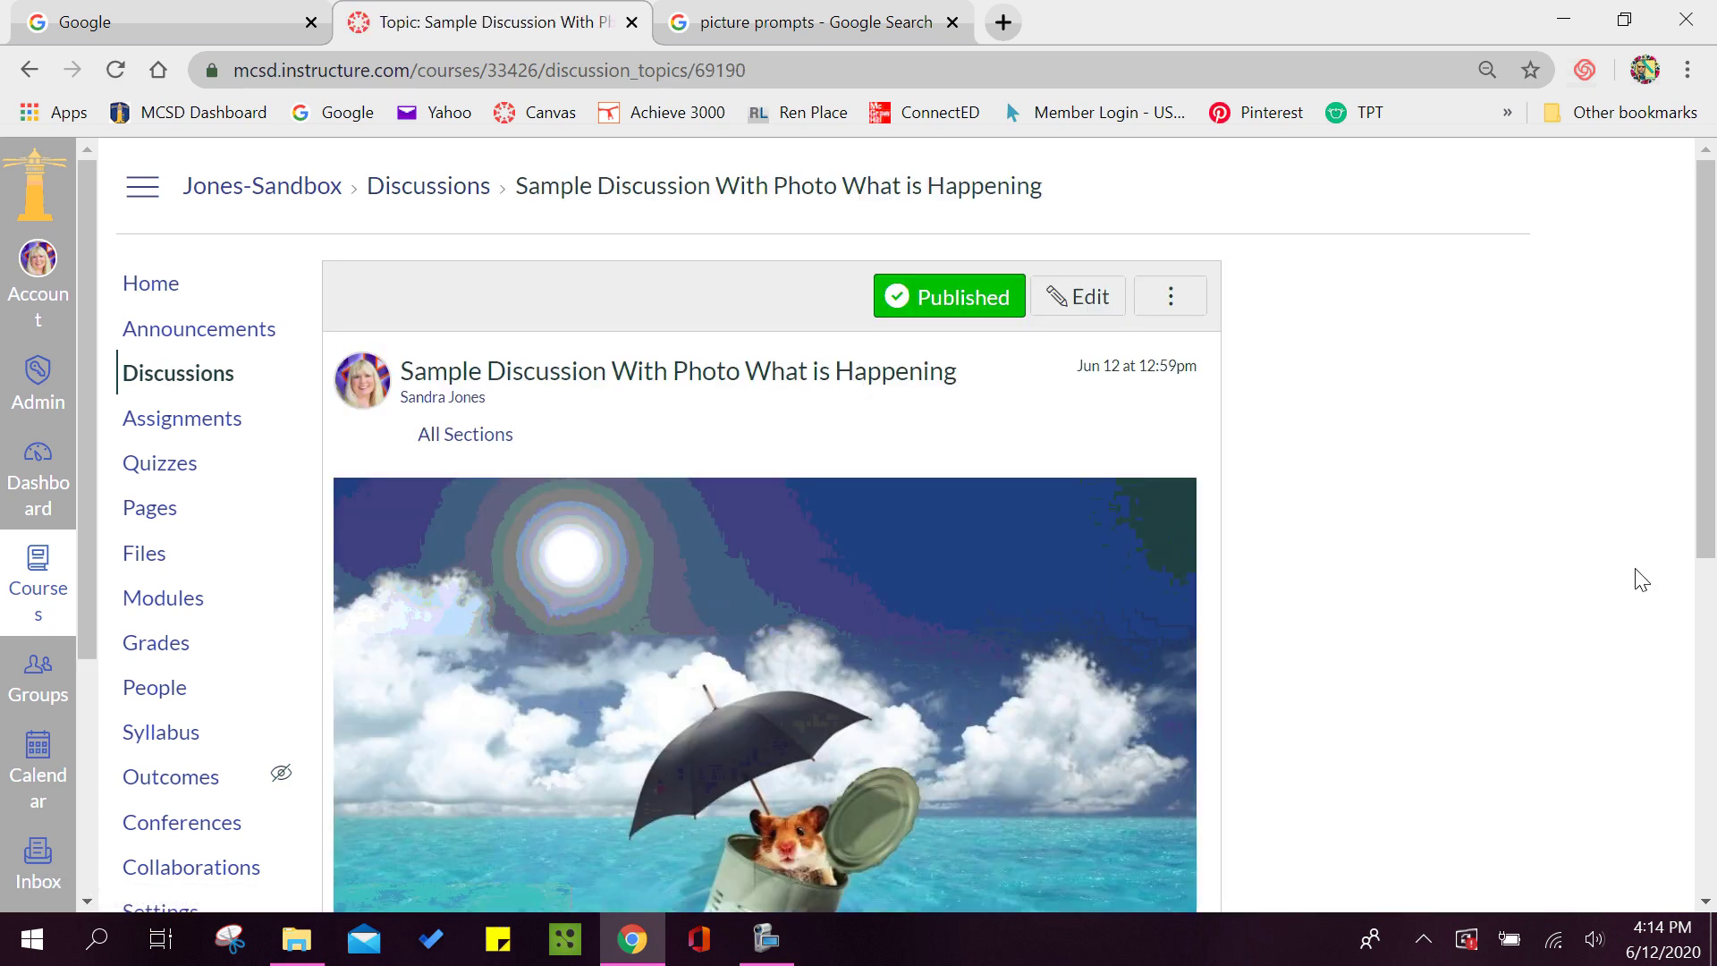
mouse_move(1710, 304)
left_mouse_down()
mouse_move(1712, 567)
mouse_move(1712, 322)
left_mouse_up()
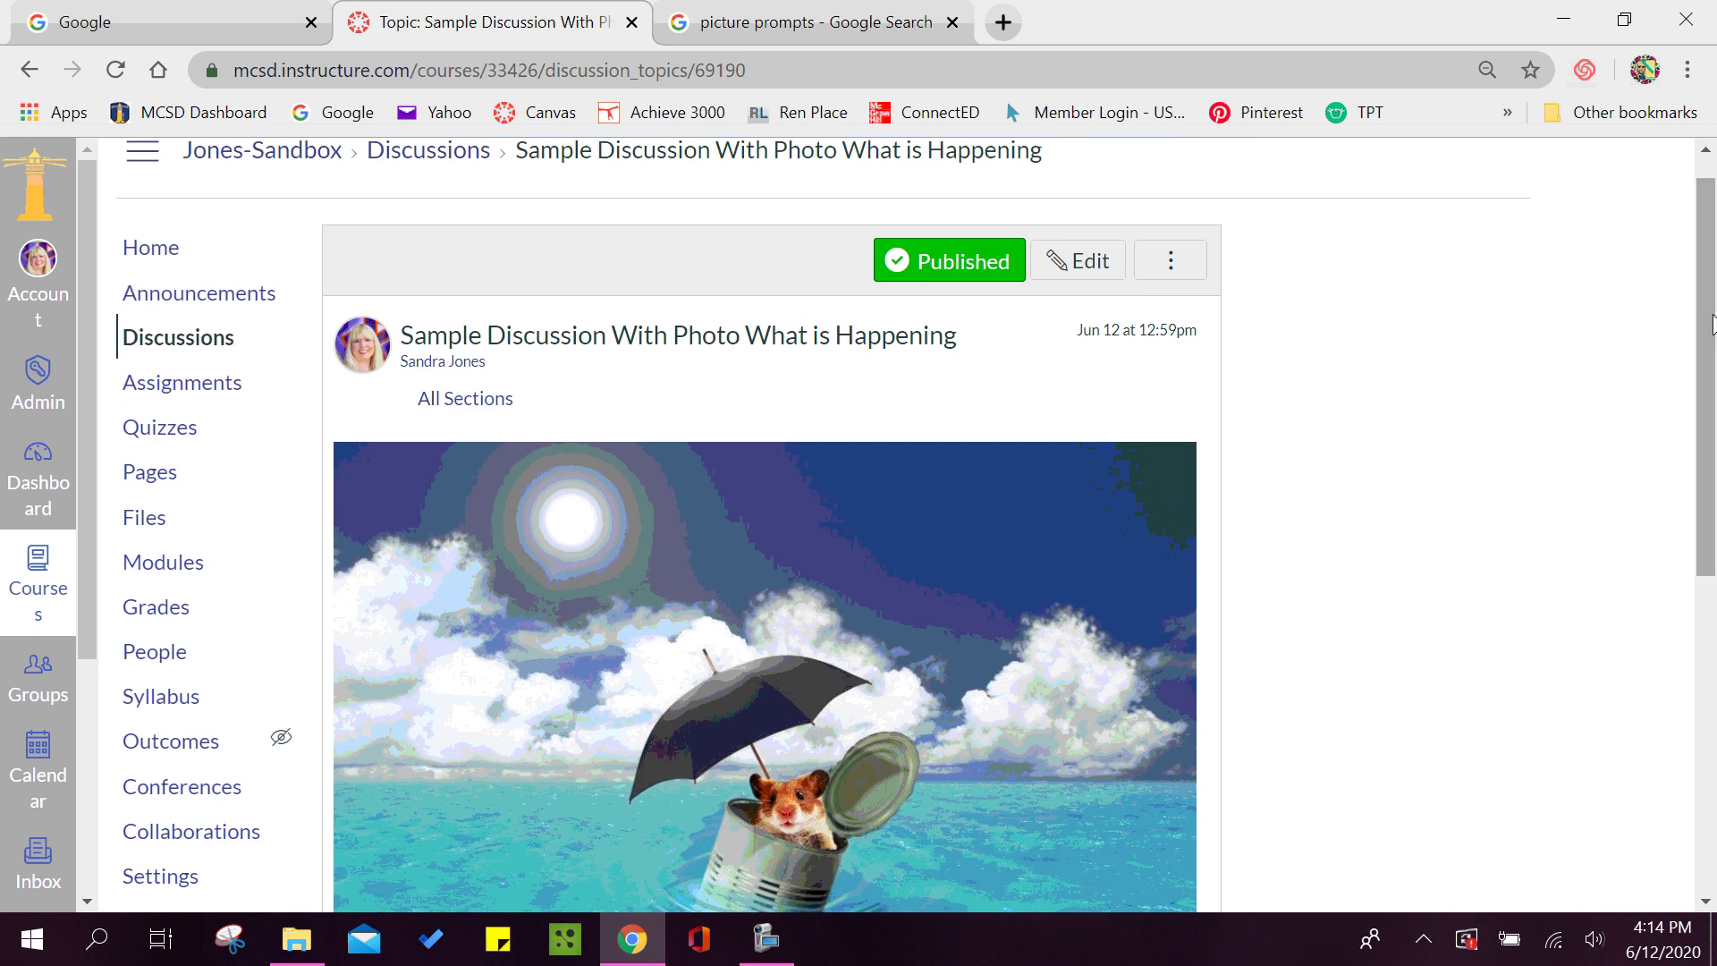
- Find and view the 'PE - Towel Fitness & Challenges' discussion in the course's discussion list
left_click(177, 345)
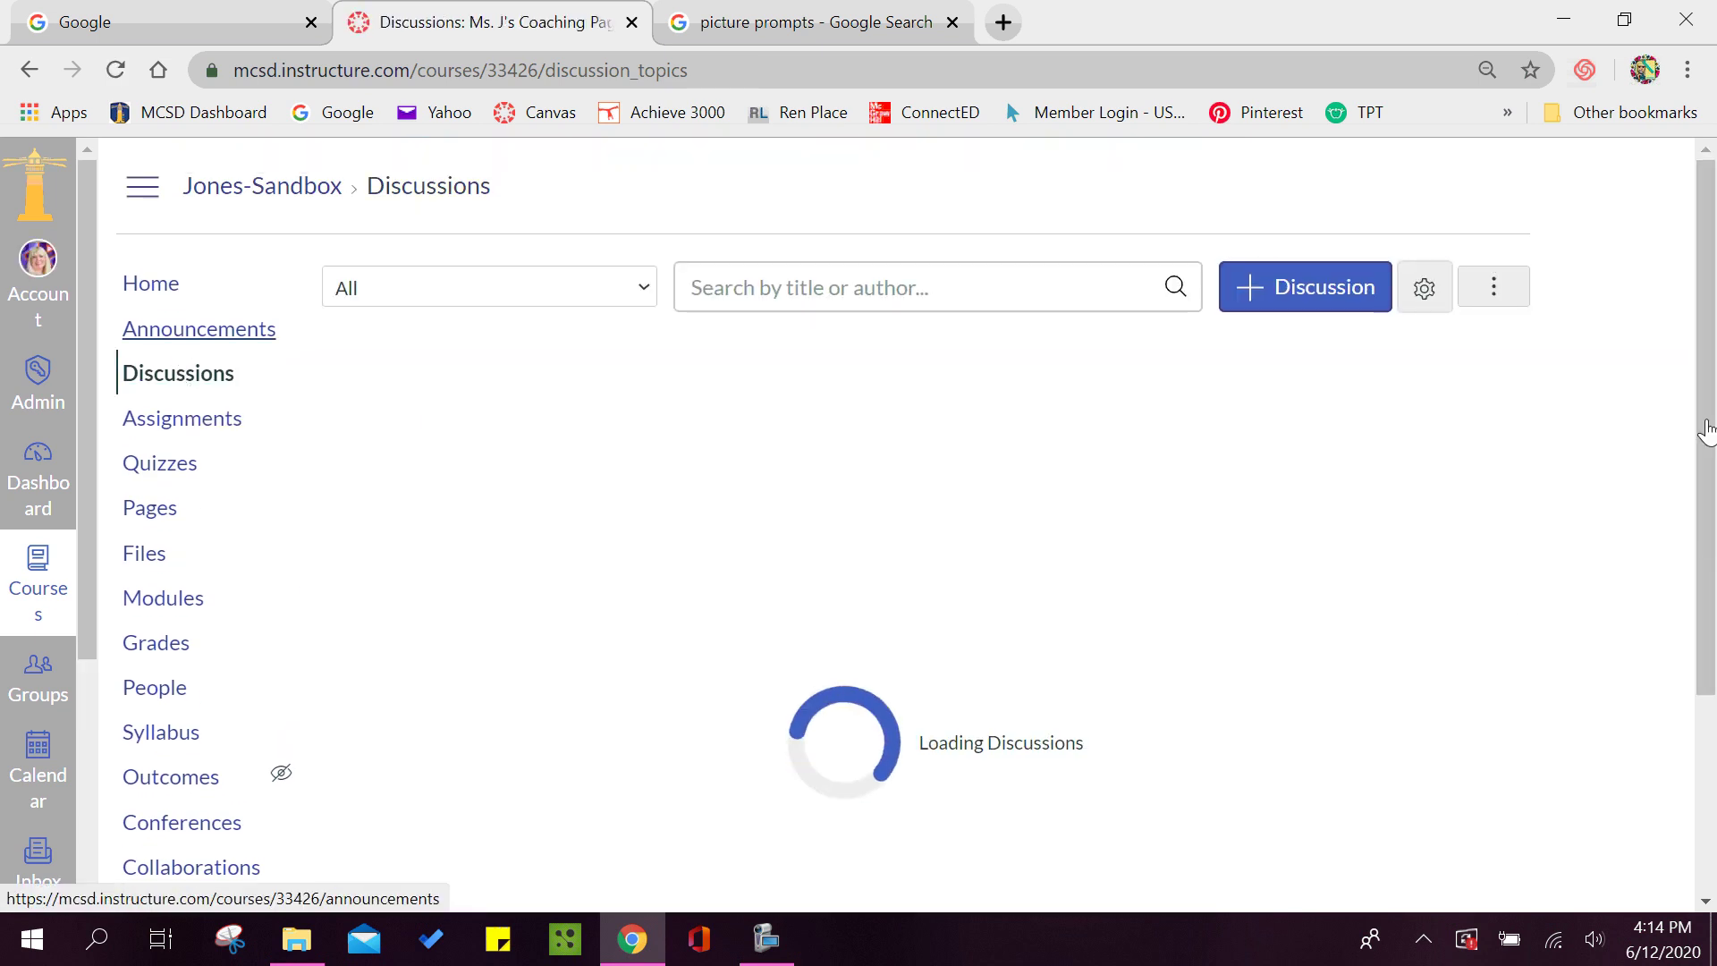
left_click_drag(1704, 296, 1713, 590)
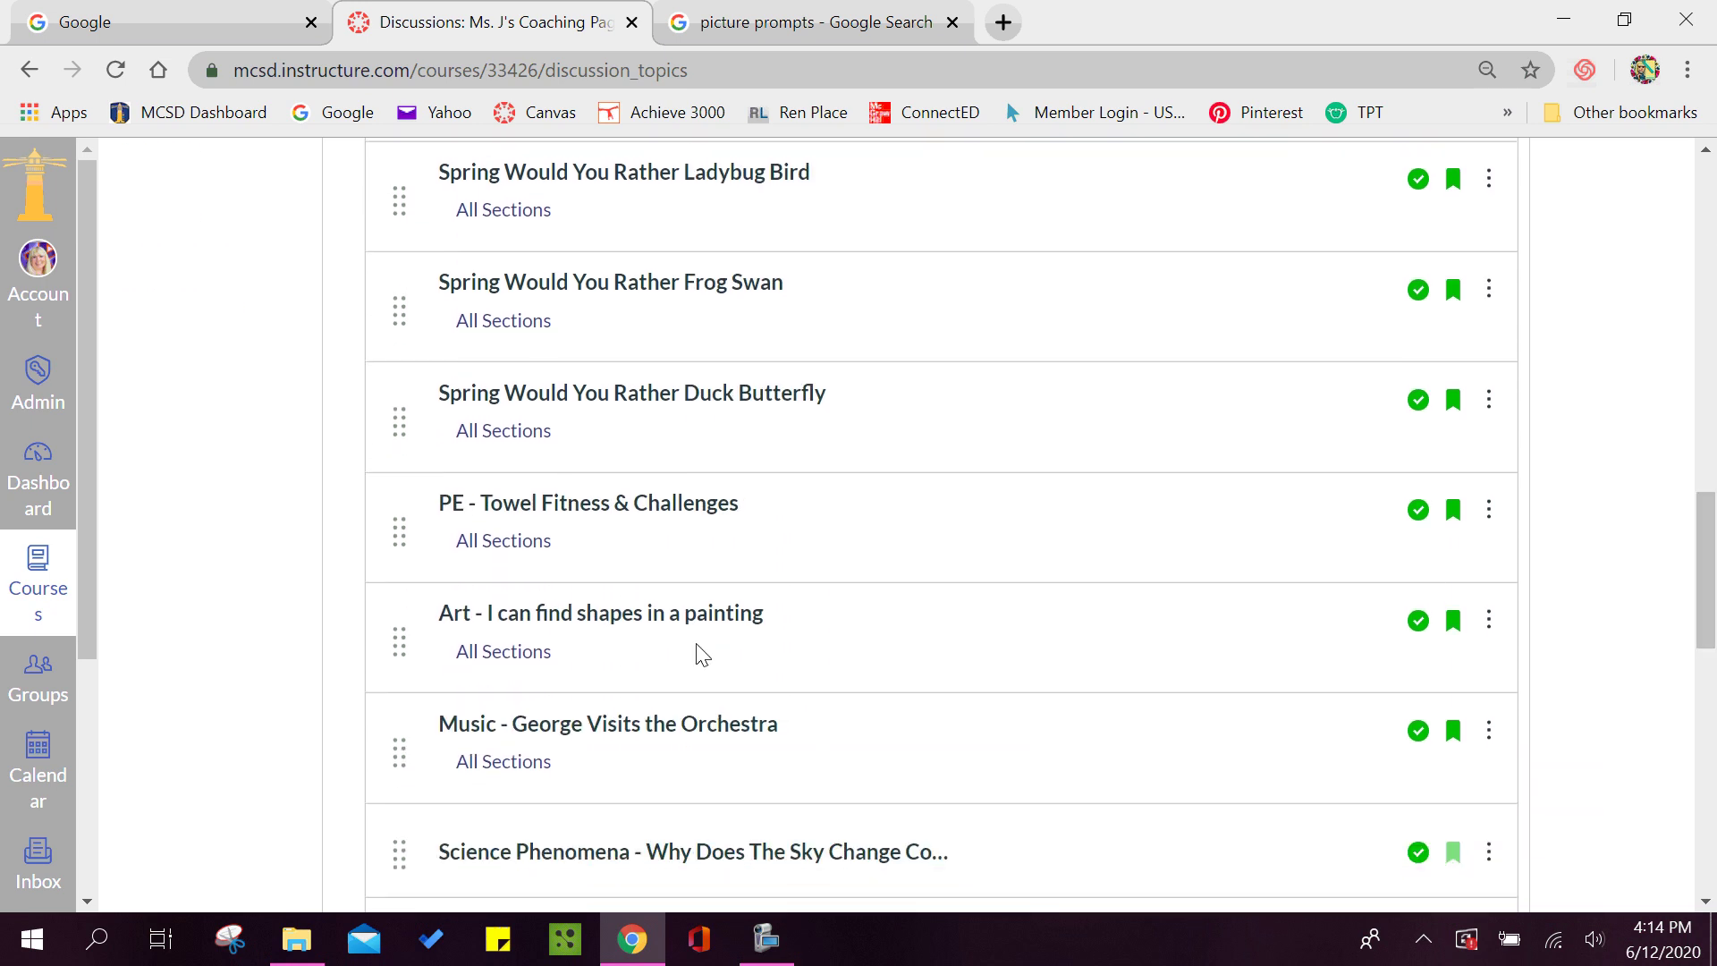
left_click(586, 508)
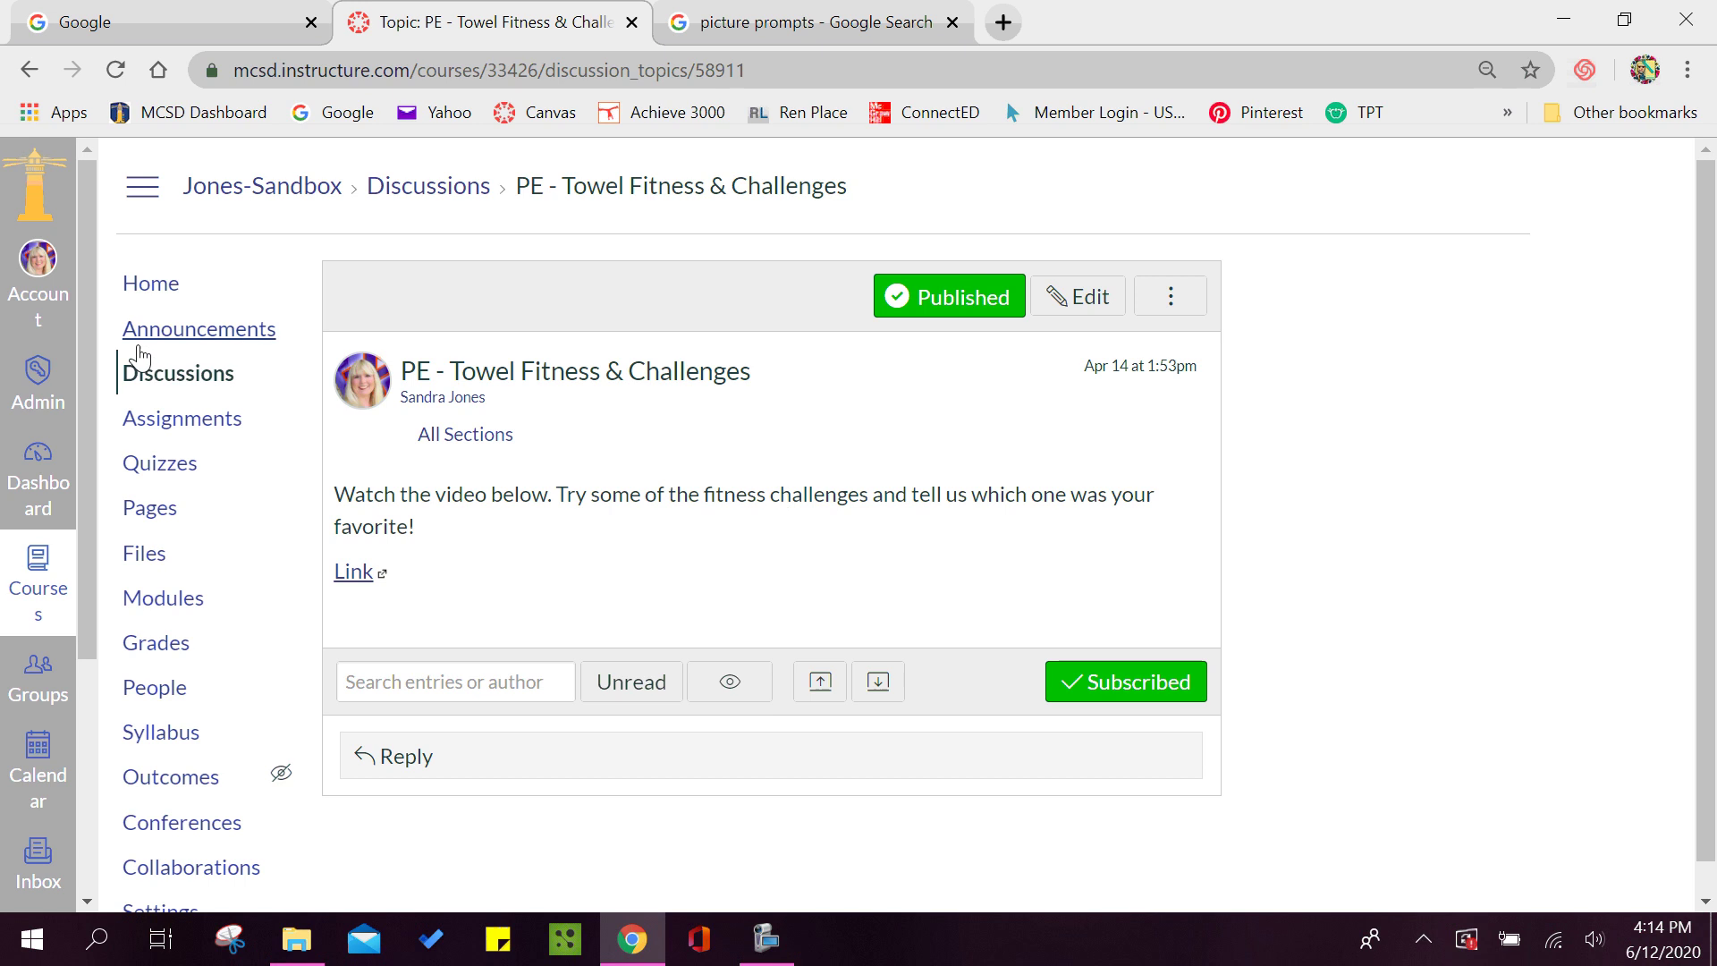
- Find the 'Art - I can find shapes in a painting' discussion and look through its picture and question
left_click(161, 384)
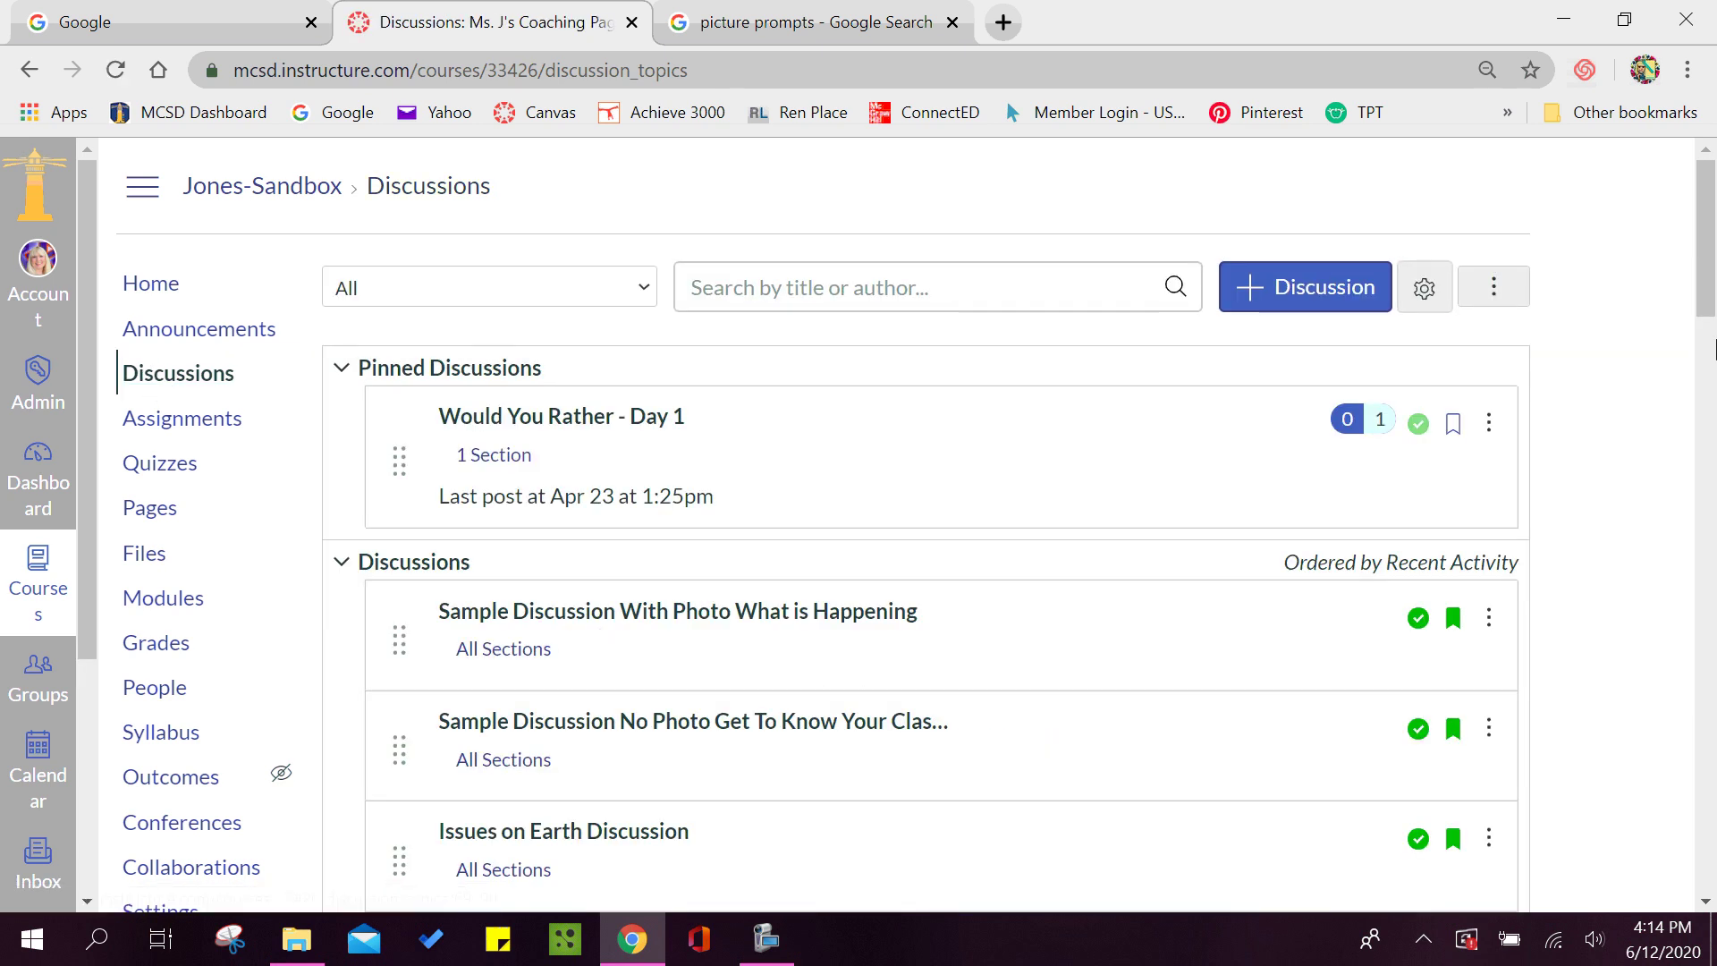
left_click_drag(1710, 281, 1712, 631)
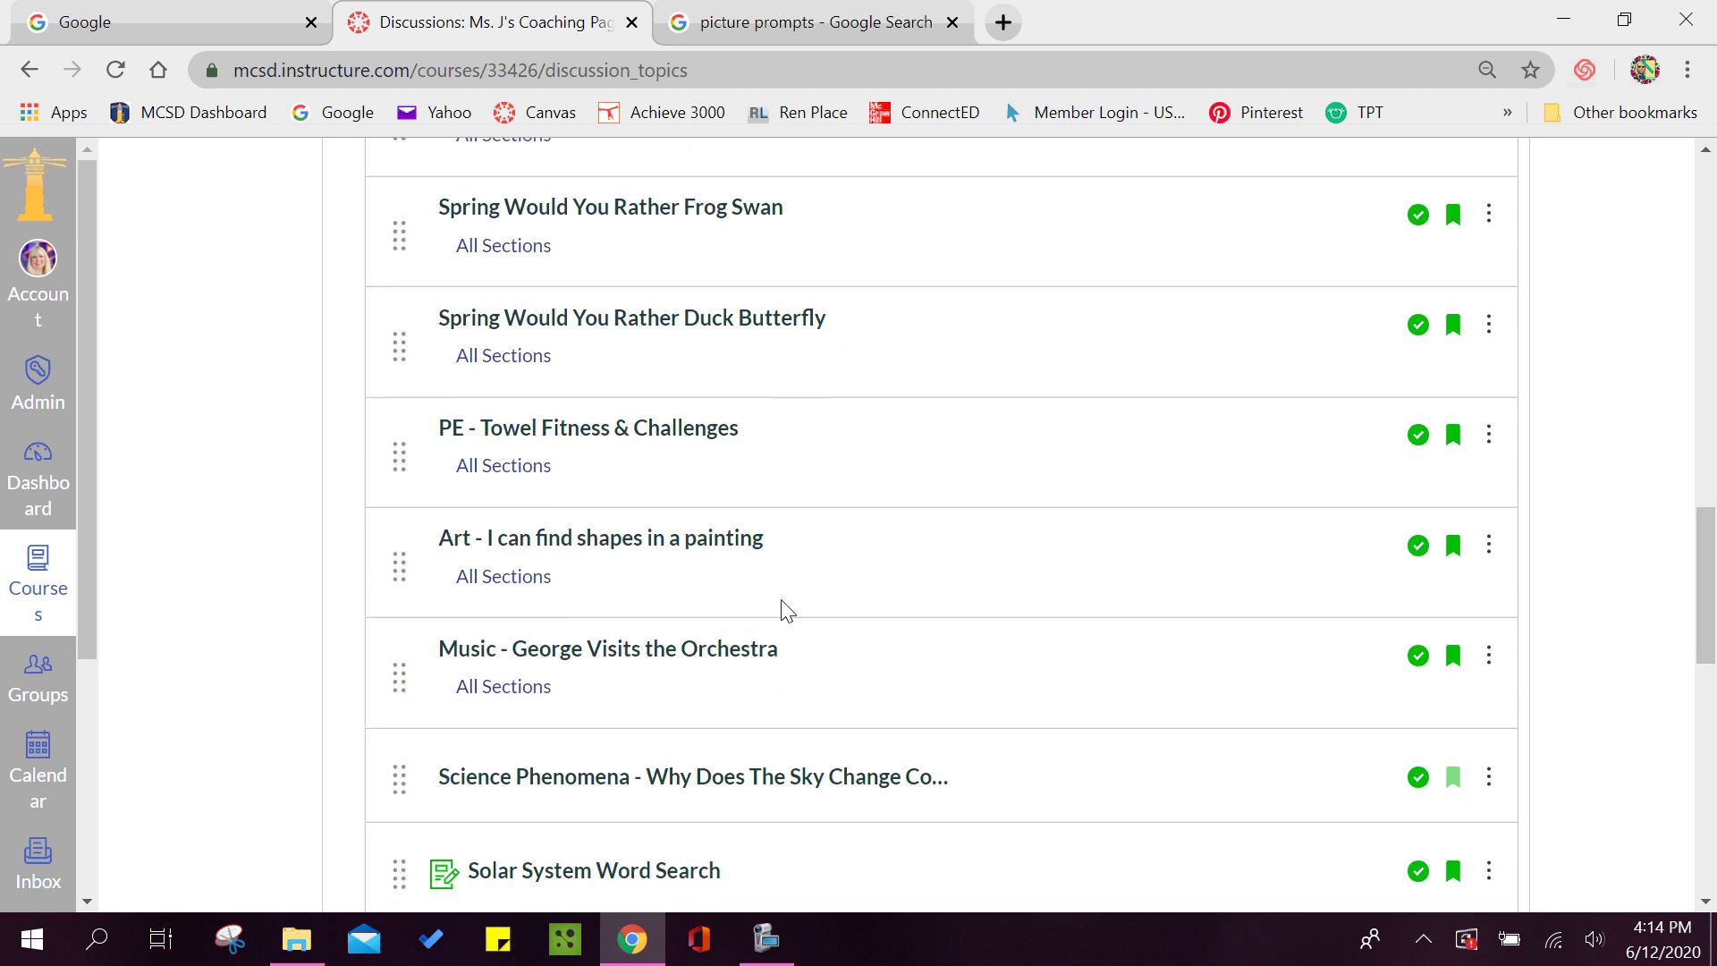
left_click(595, 548)
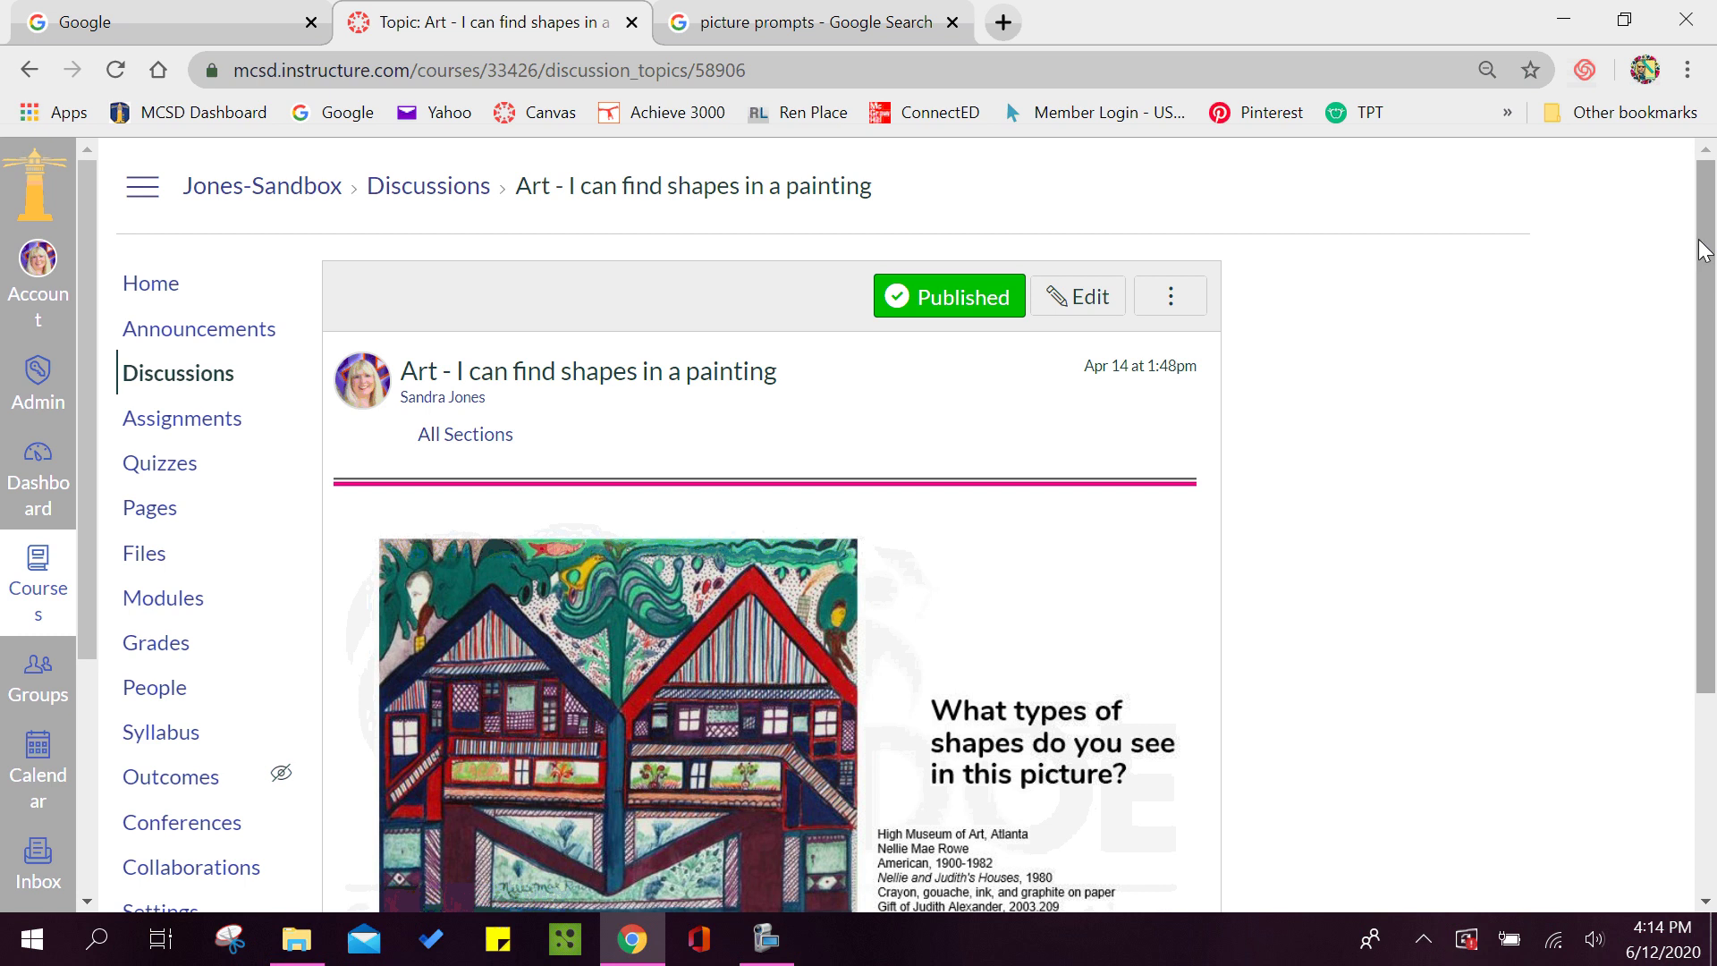
left_click_drag(1704, 250, 1714, 375)
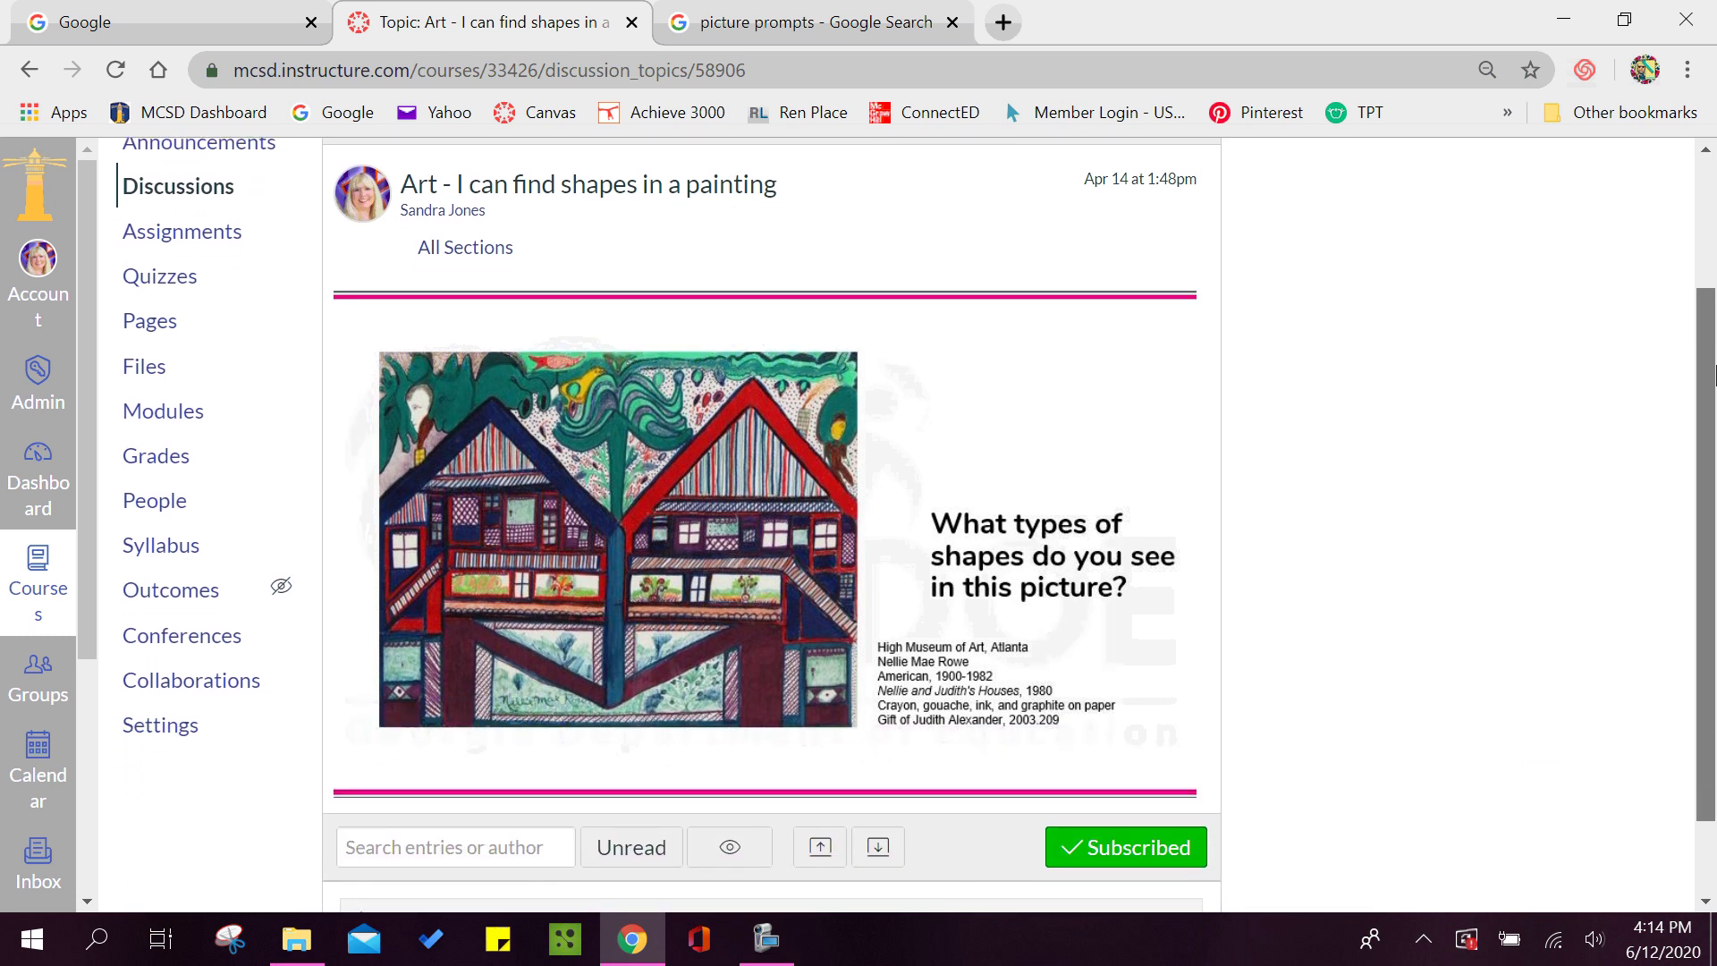
scroll(1714, 376, "up", 2)
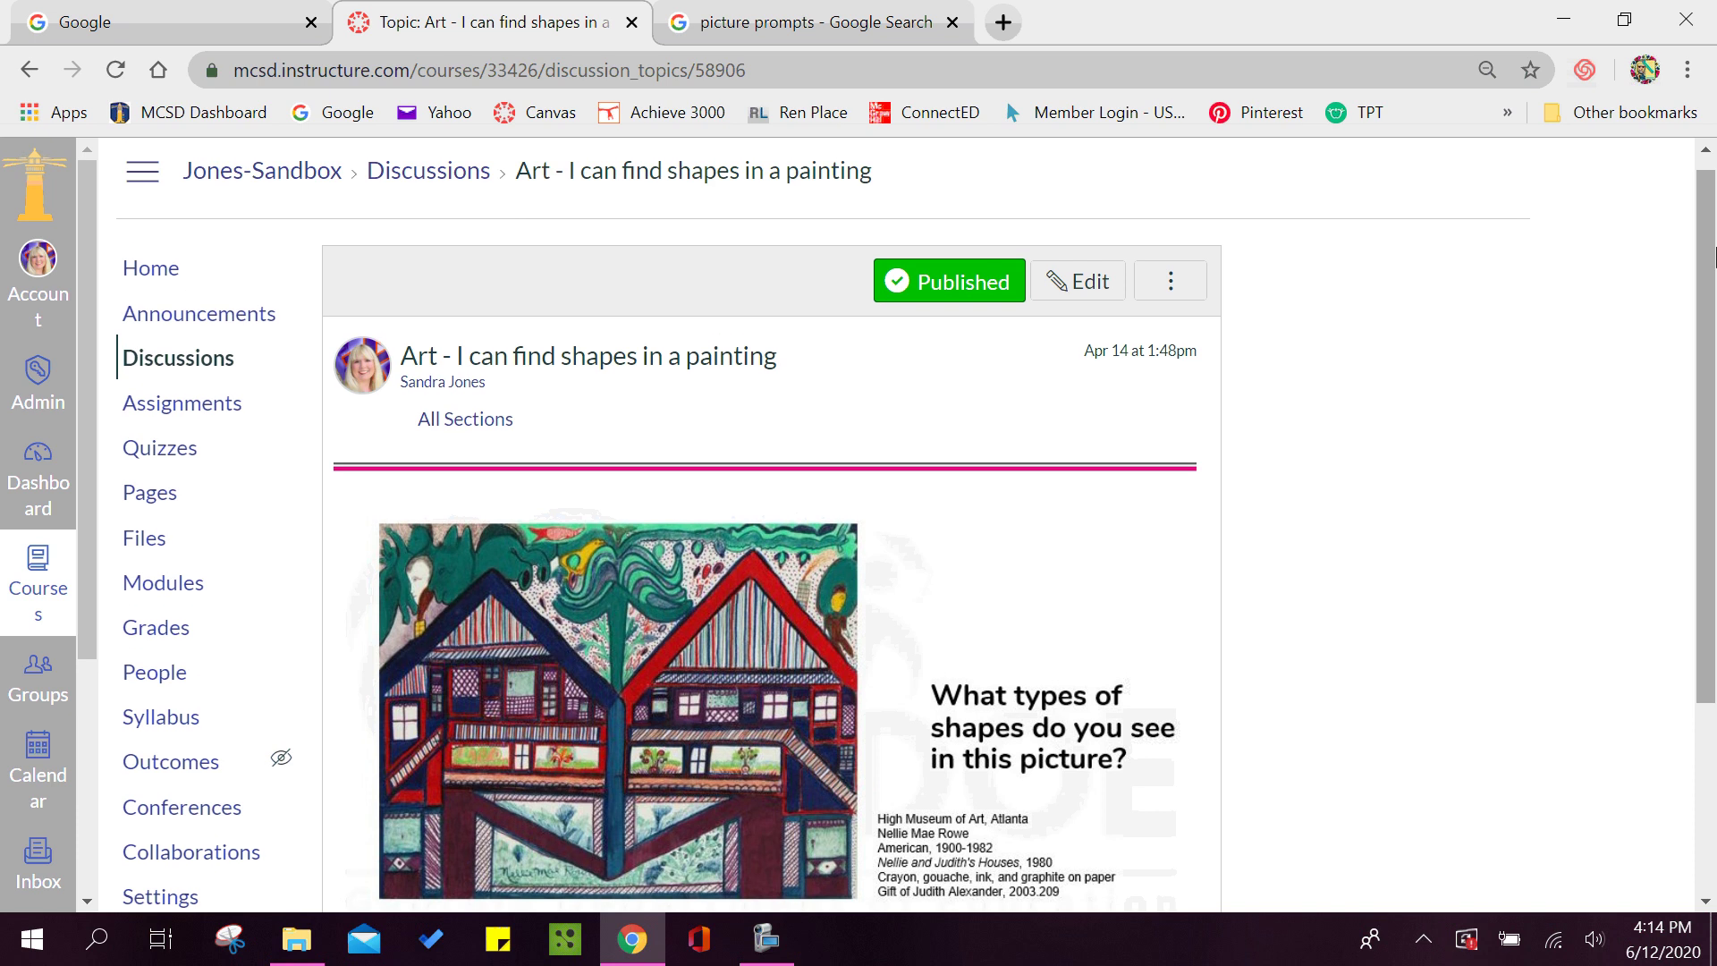
- Find and view the 'Music - George Visits the Orchestra' discussion in the course's discussion list
left_click(194, 369)
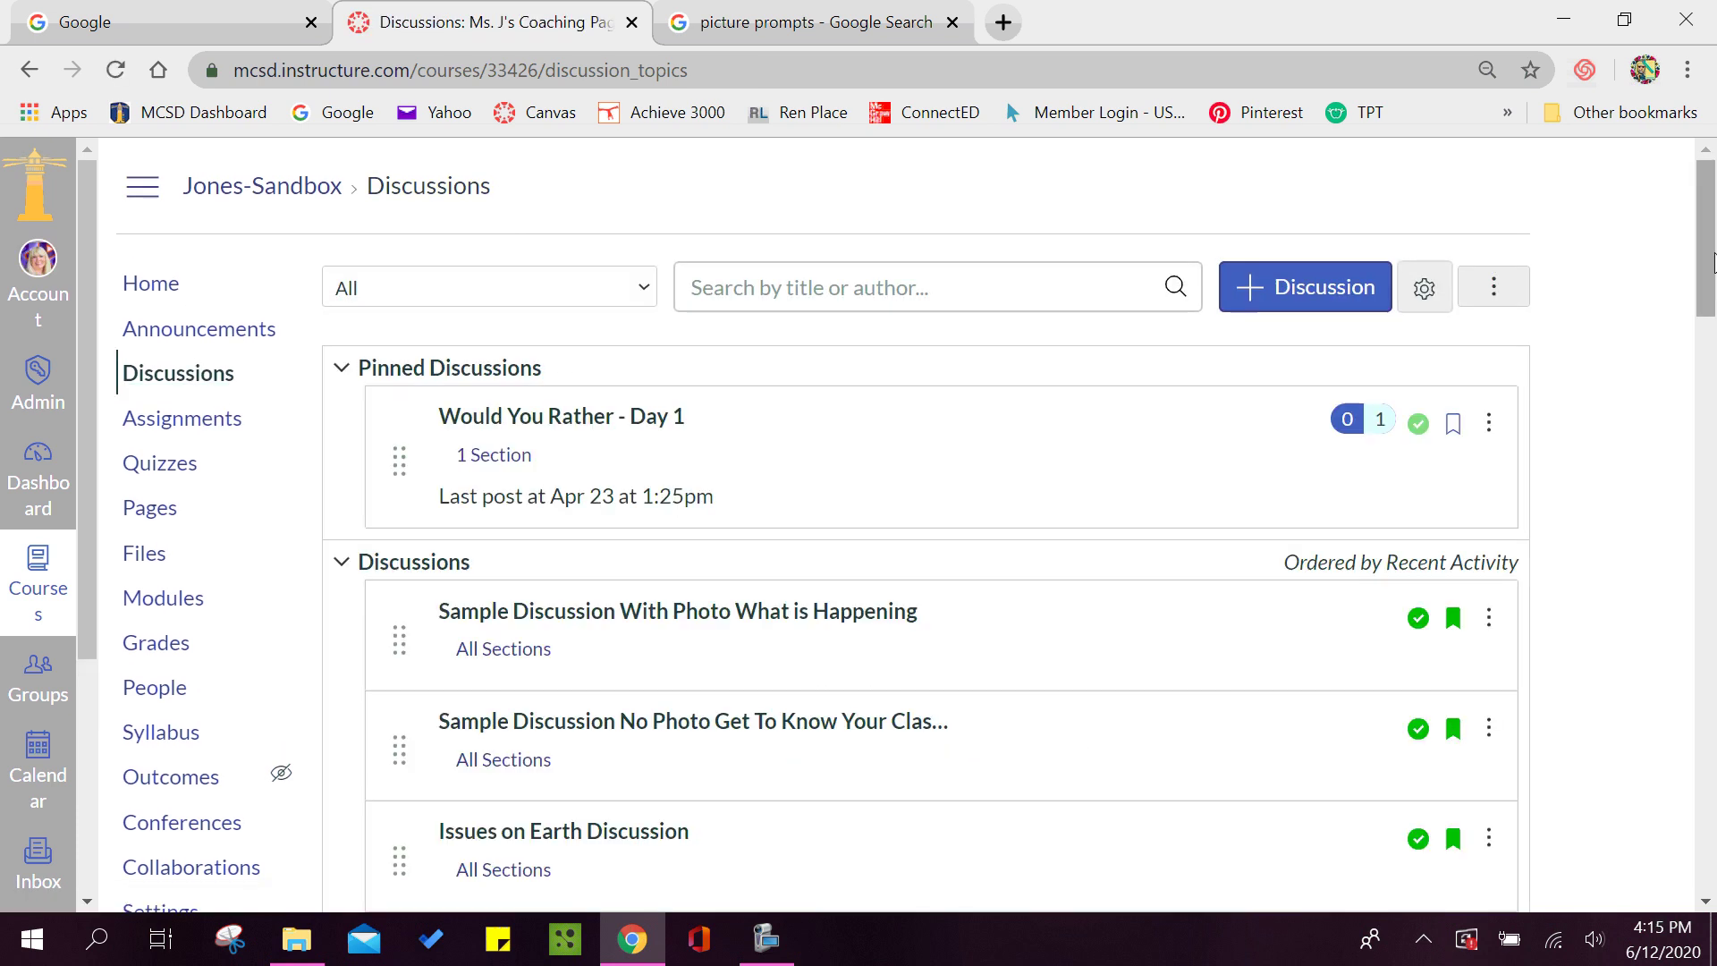
left_click_drag(1711, 210, 1711, 560)
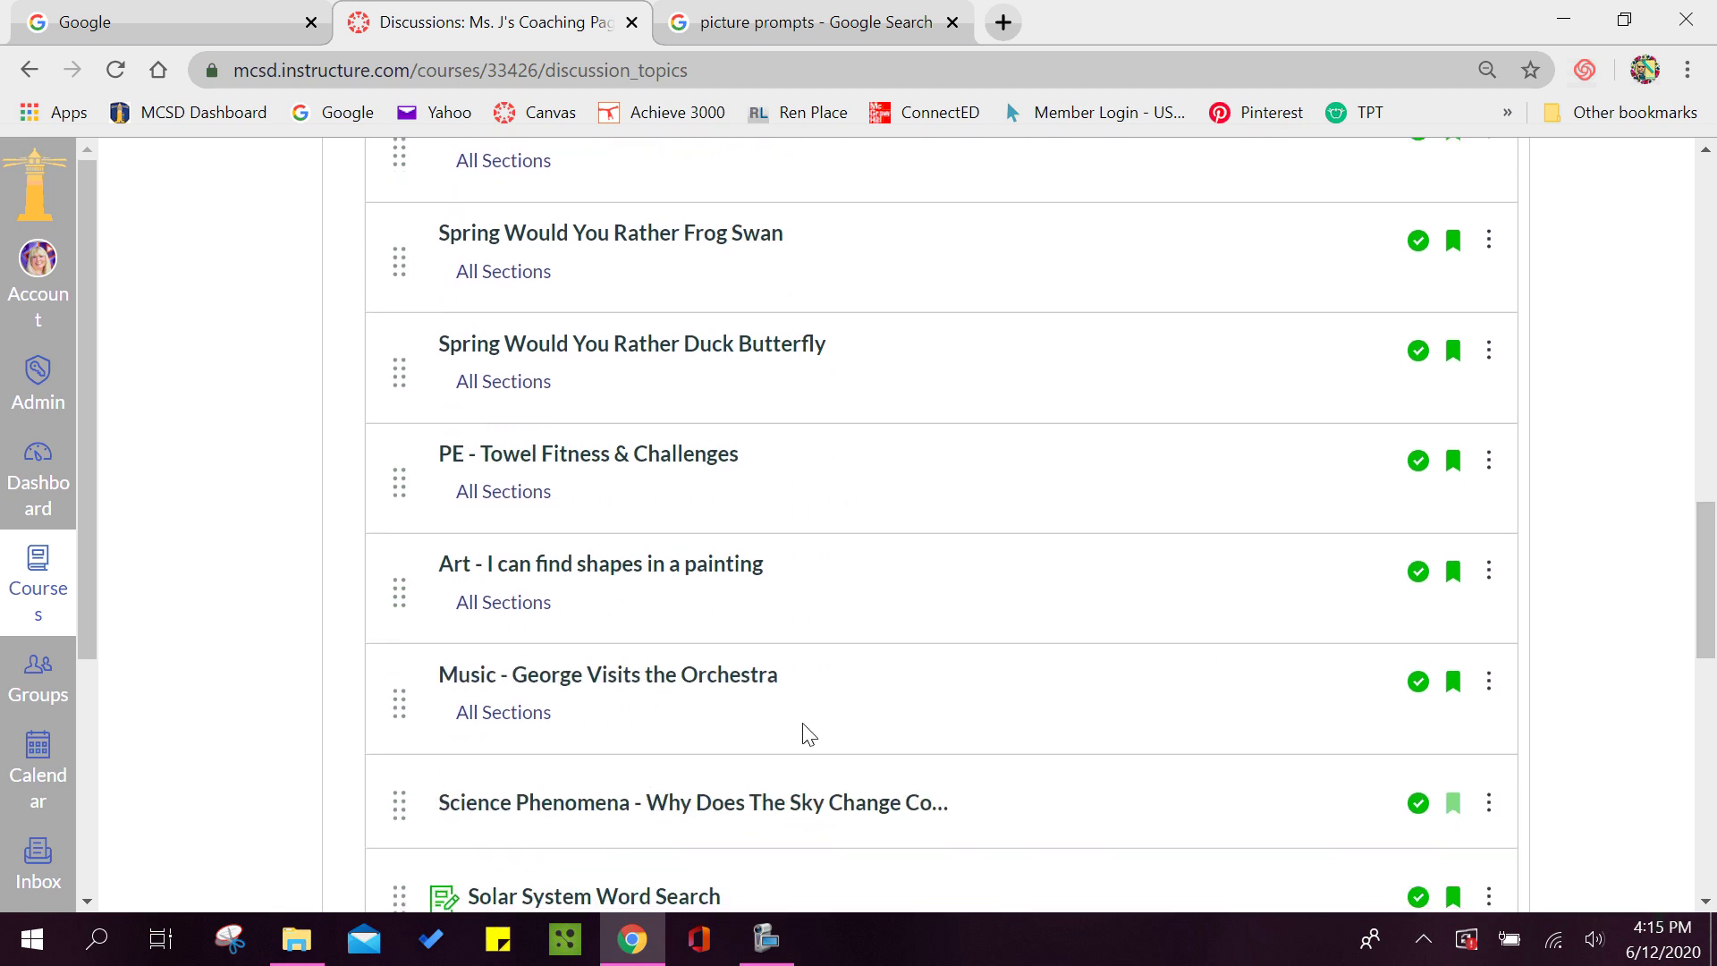
left_click(698, 682)
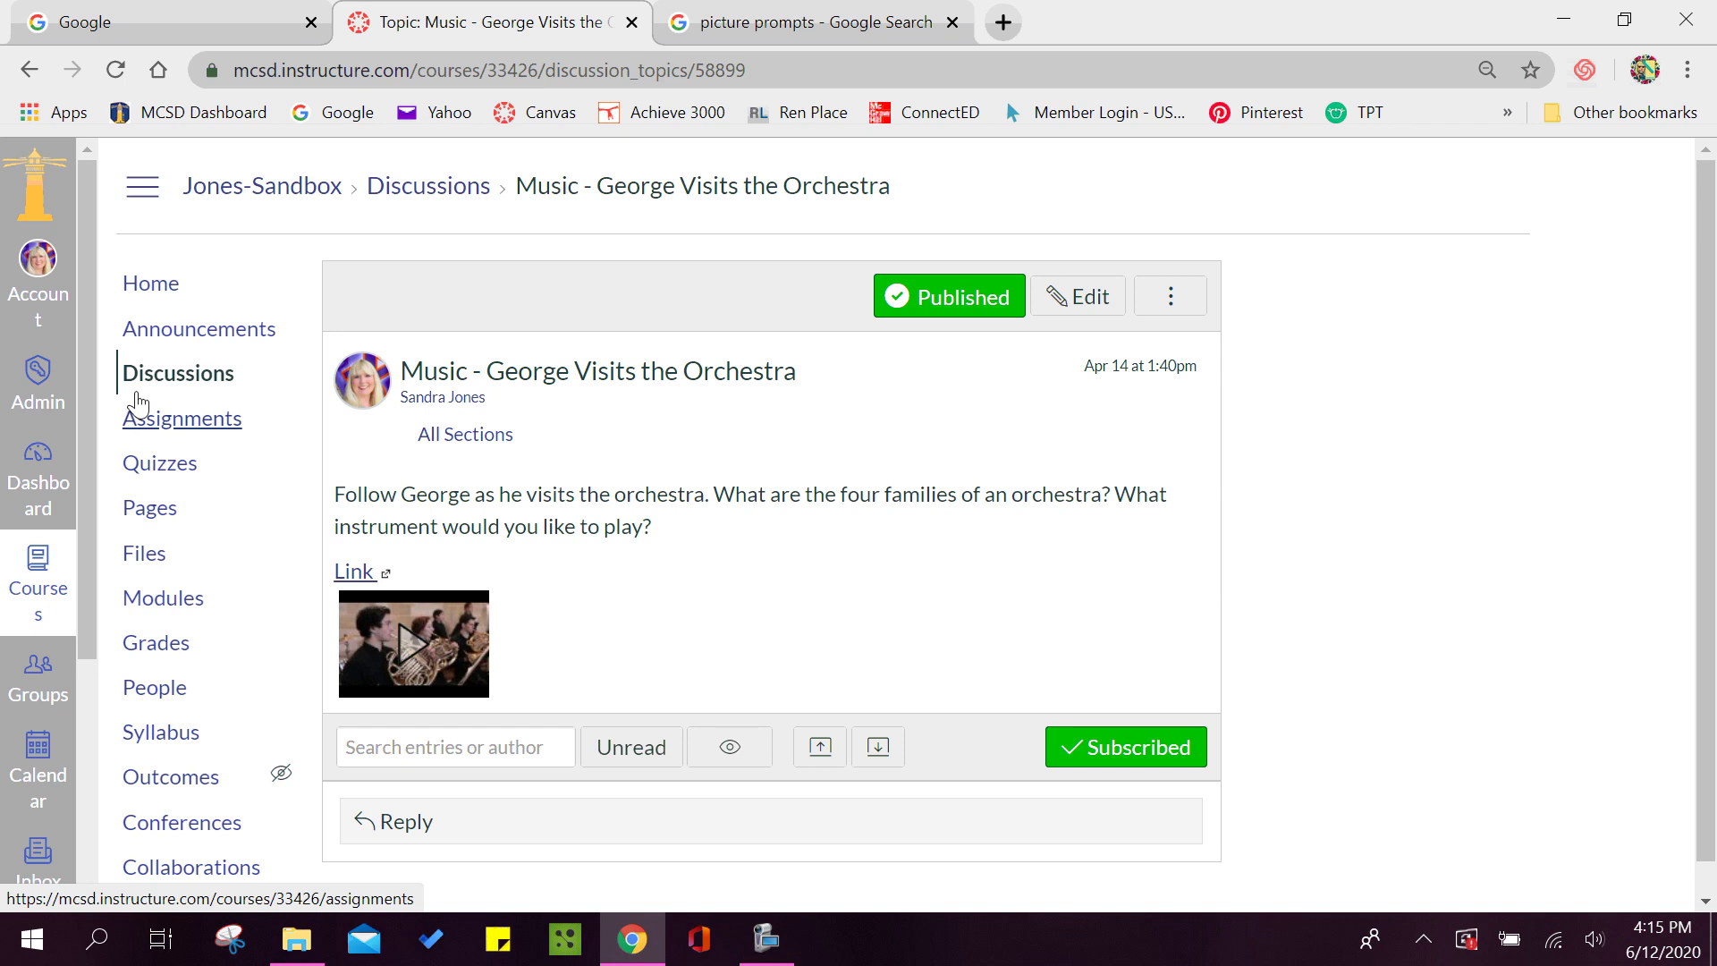
- Start a new discussion in the course and title it 'What Would You Rather'
left_click(172, 378)
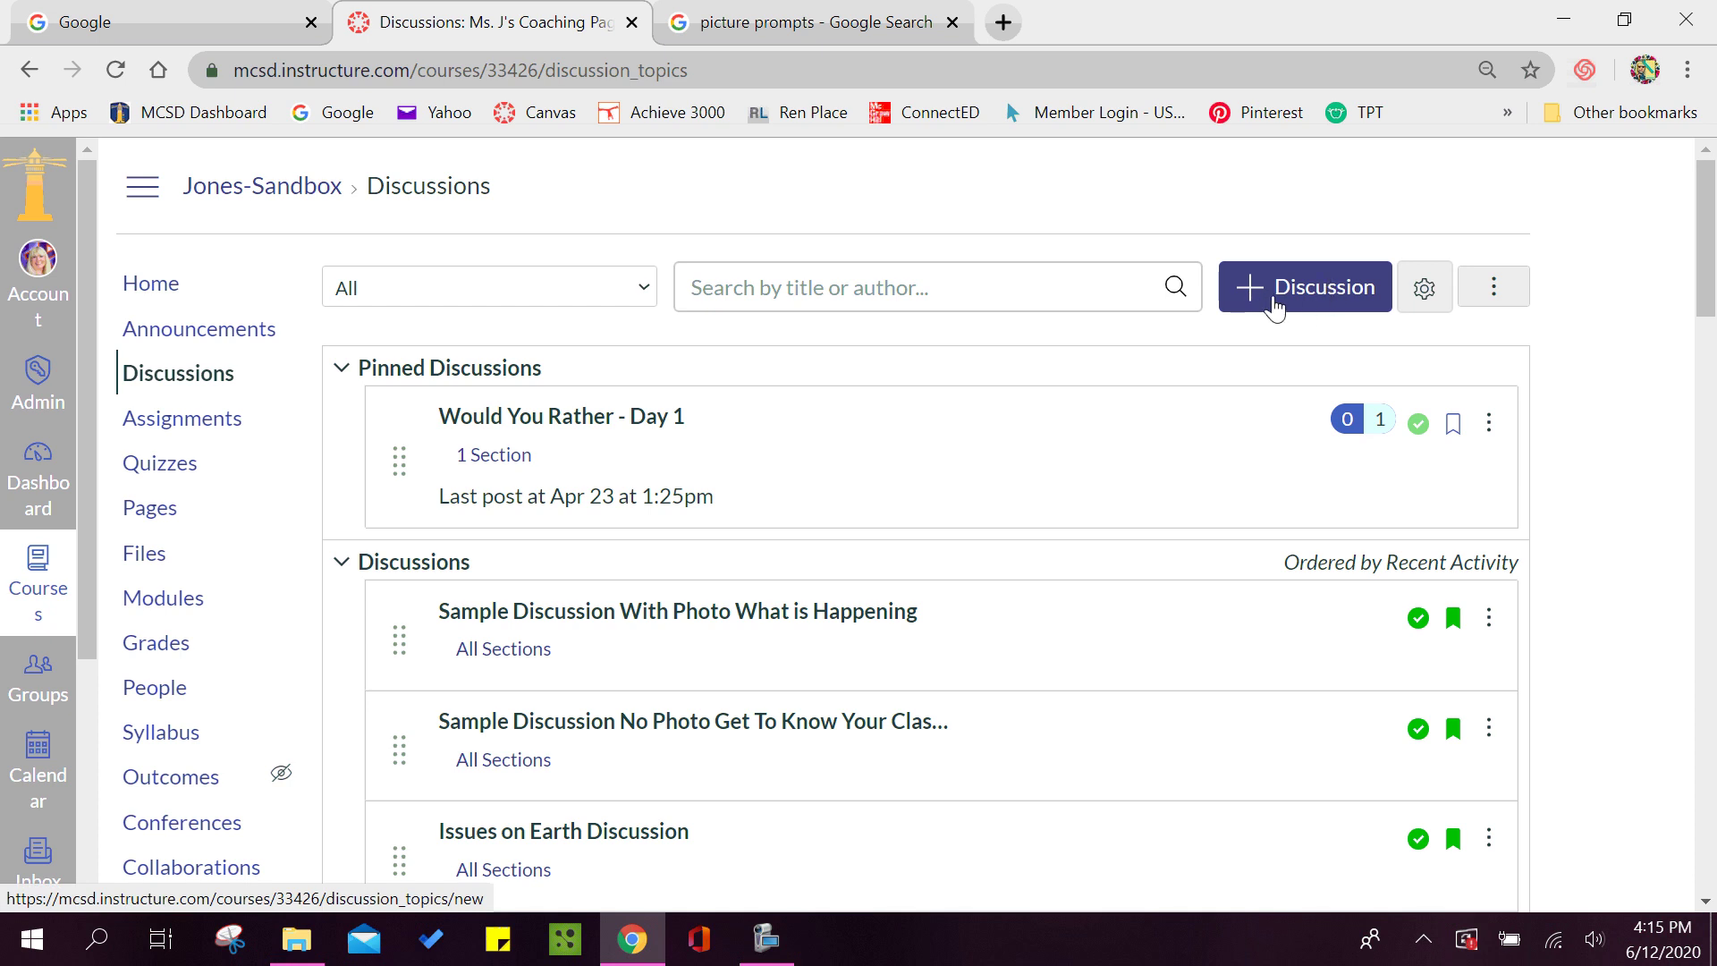
left_click(1275, 304)
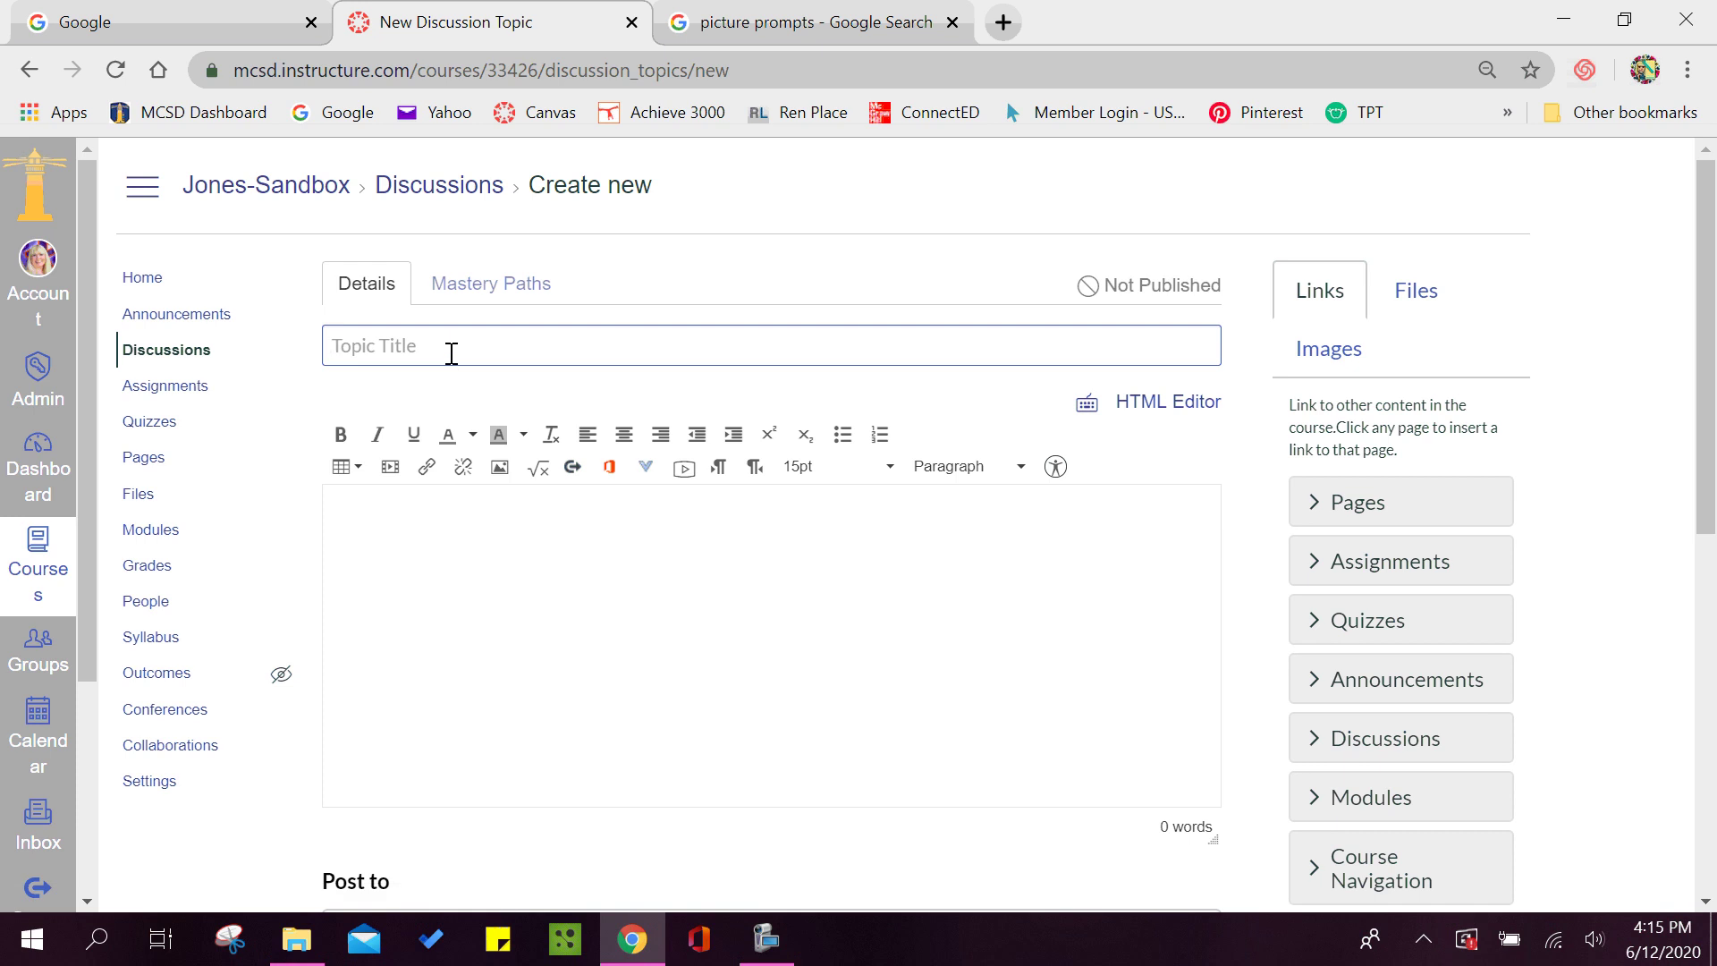
type("What Would You Rather")
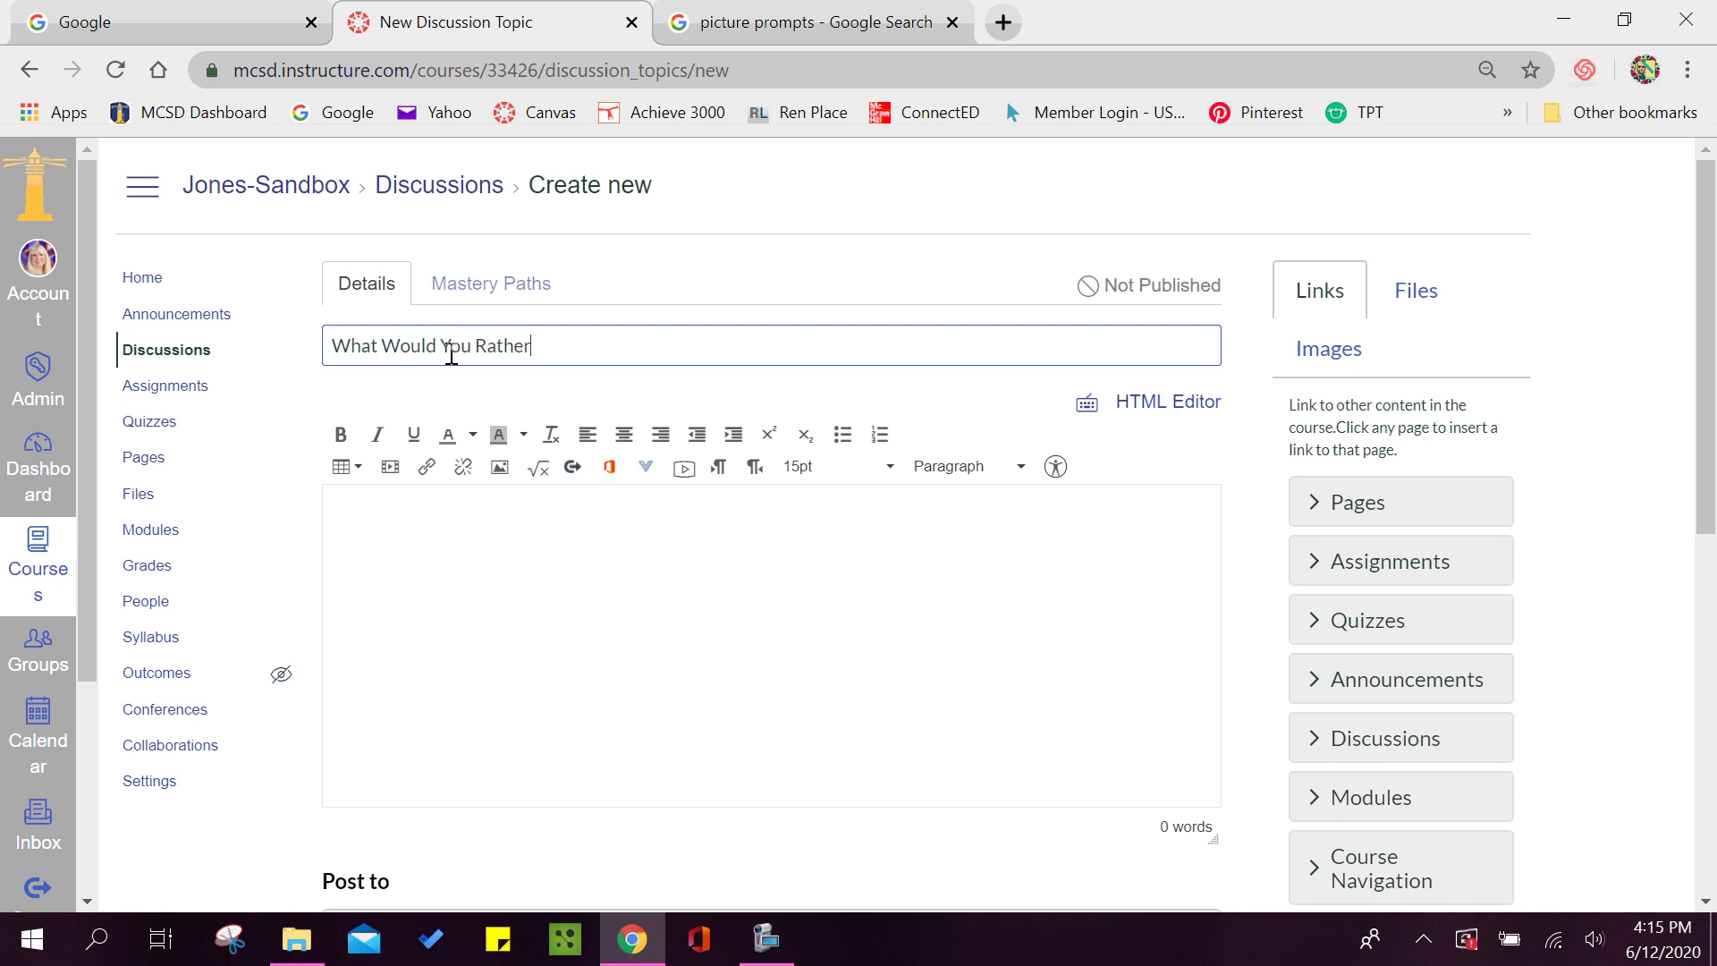
- Write 'Would you rather have all day recess or all day lunch?' as the question in the discussion body
left_click(507, 544)
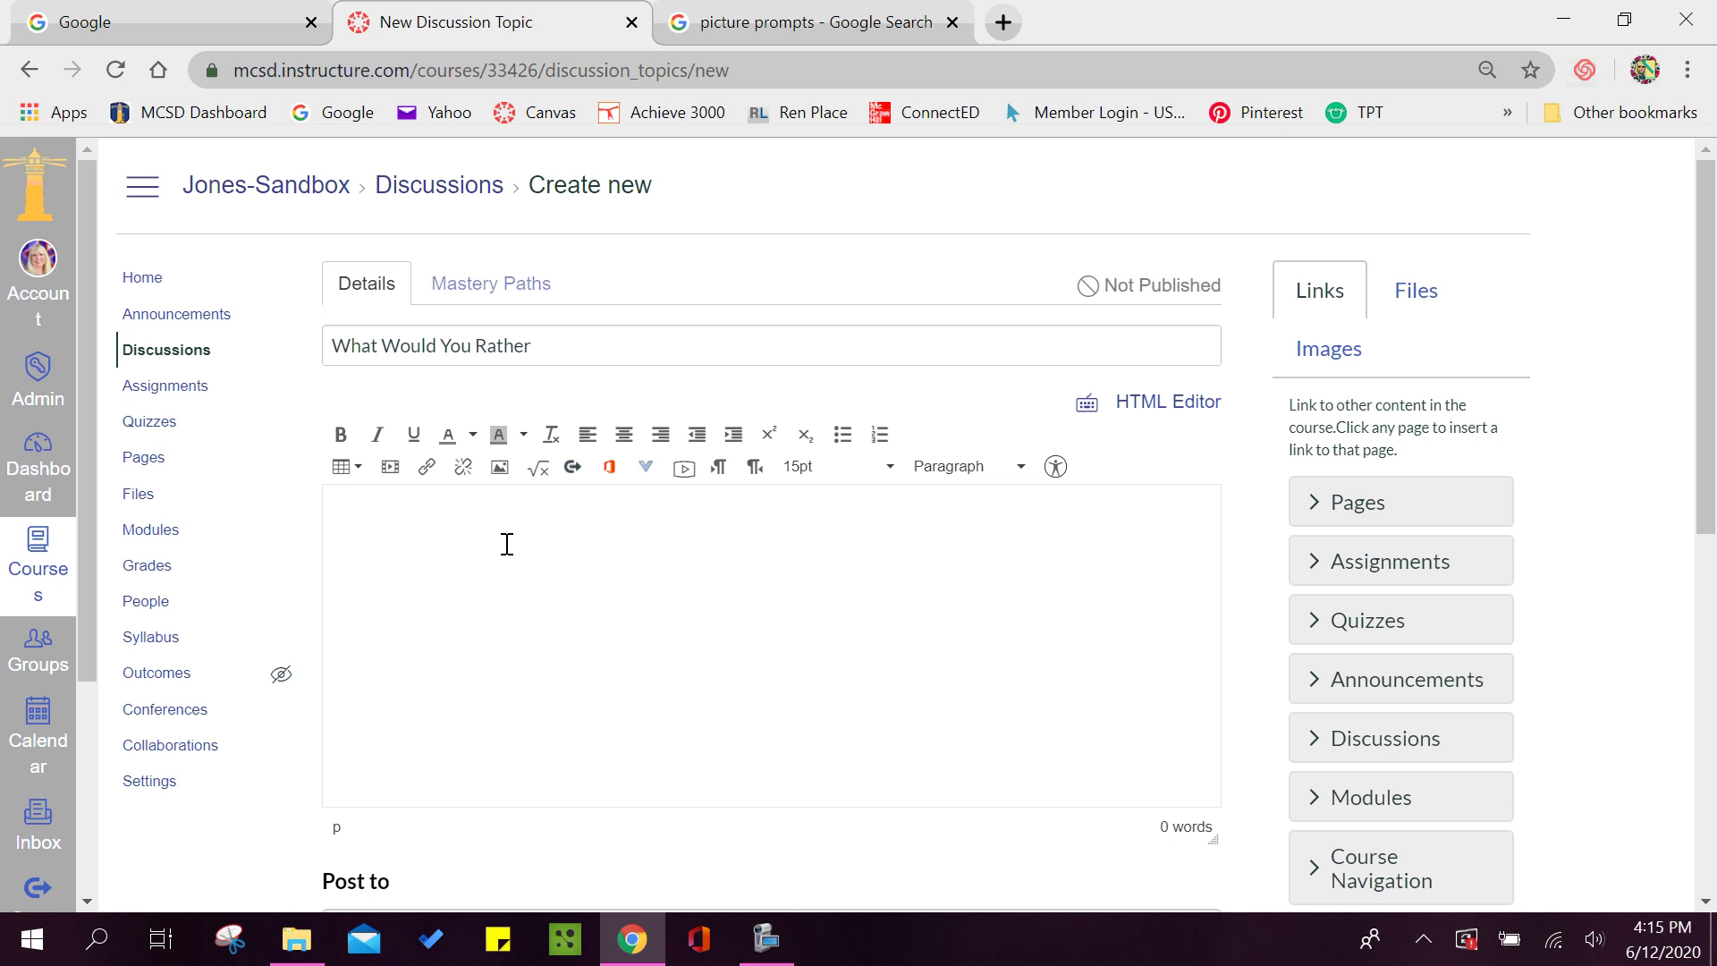
type("Would you rather have a")
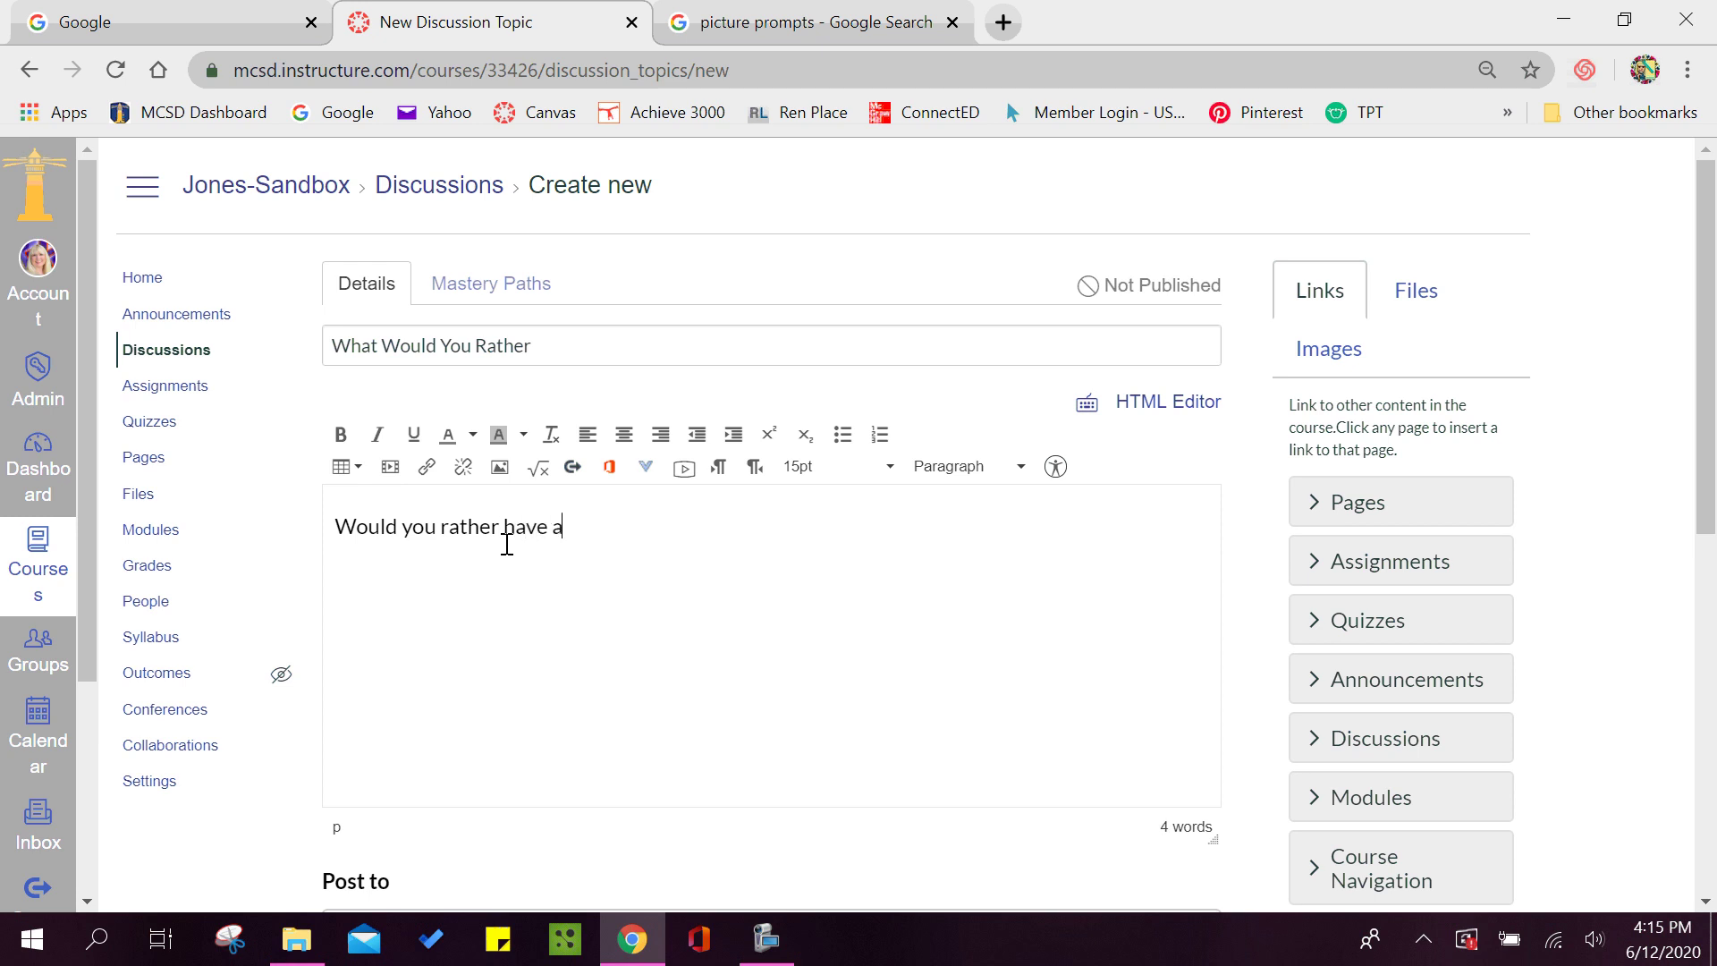
type("ll day recess or all da")
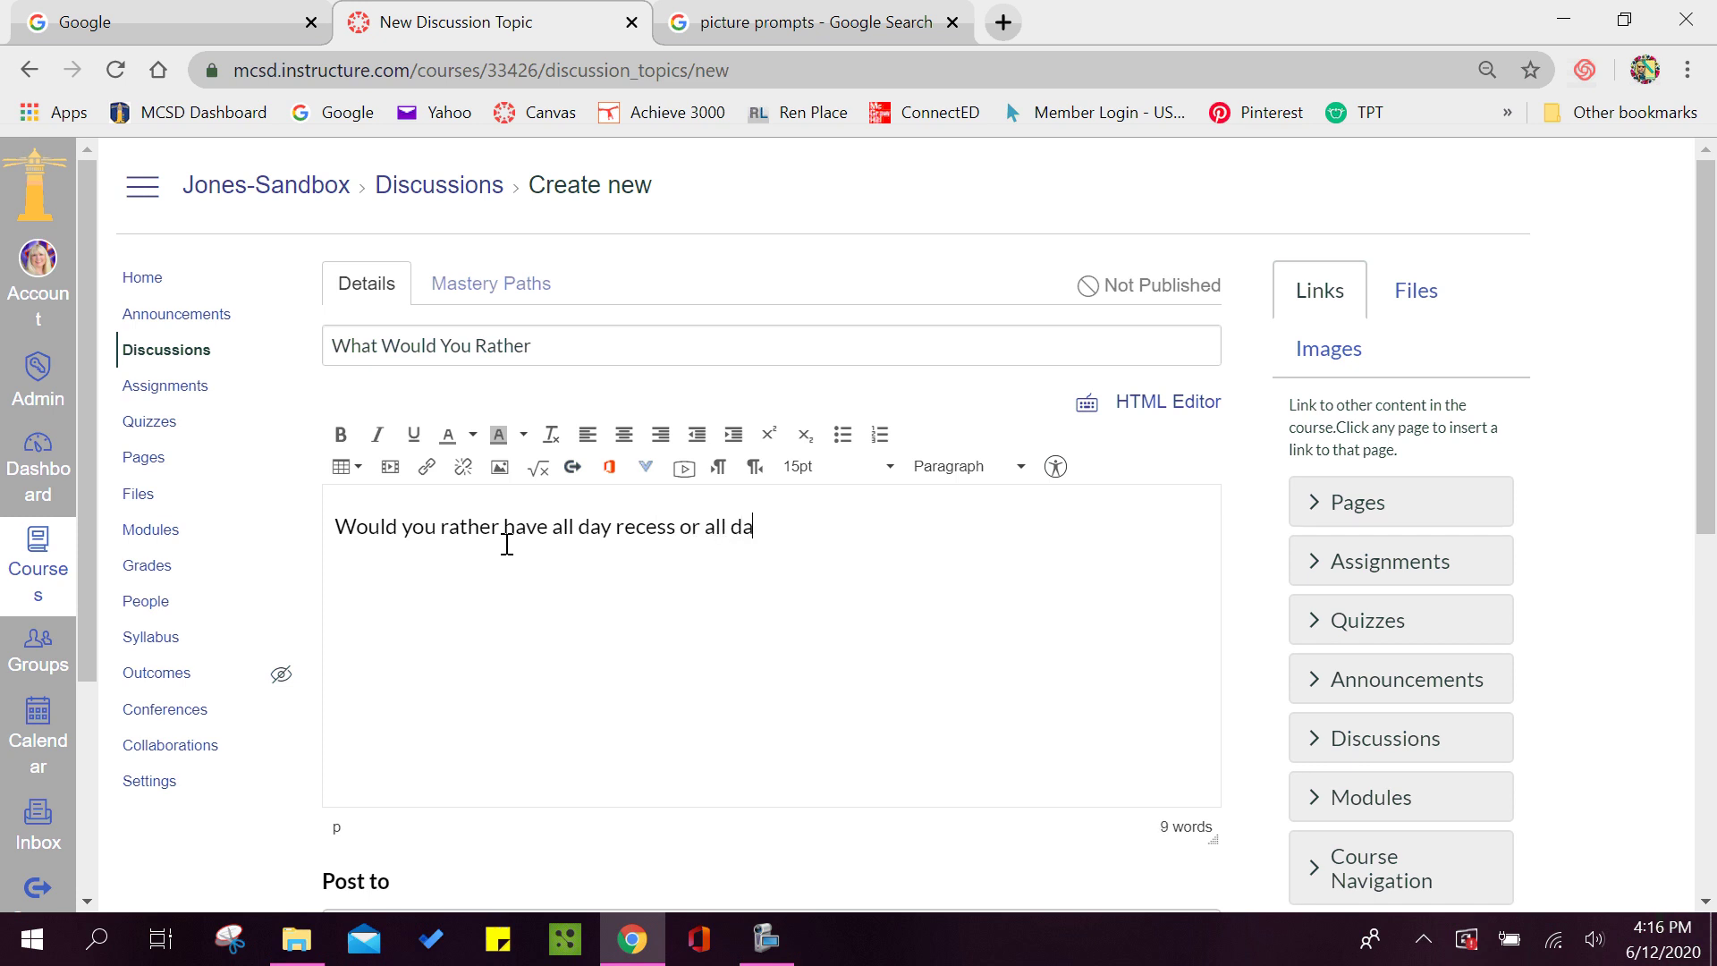
type("y lunch")
type("?  ")
- Add the line 'You will classmates responses once you respond.' beneath the question, separated by a blank line
type("Y")
key("BackSpace")
type("You will ")
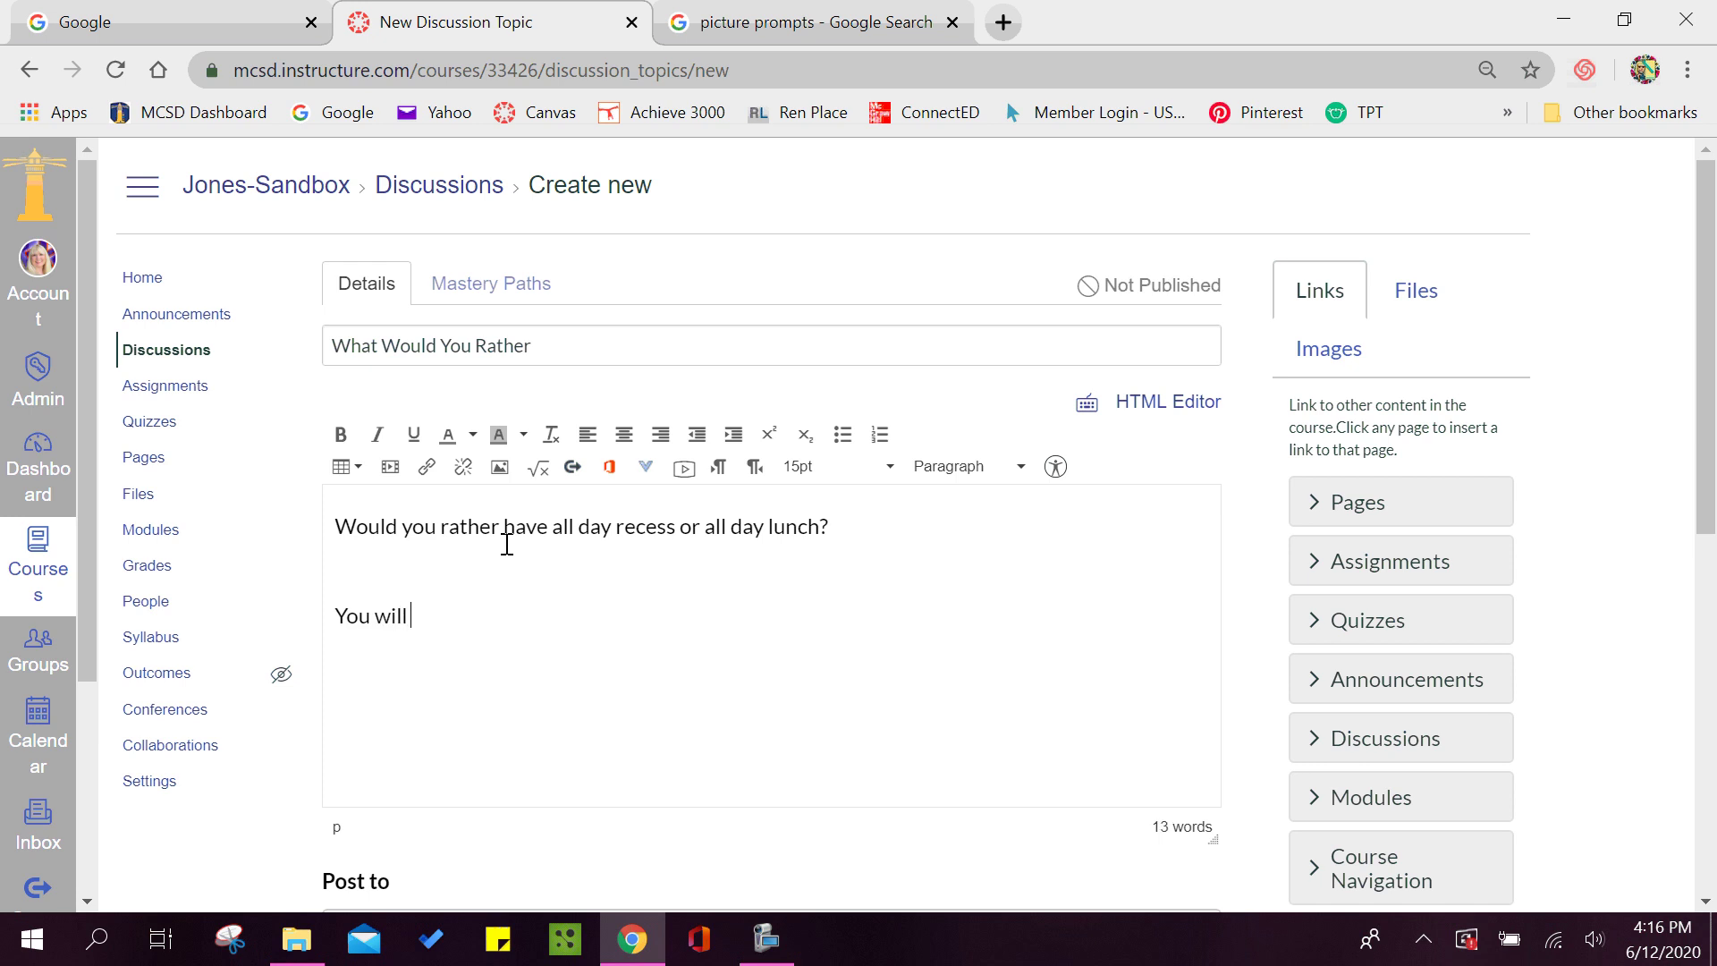
type("classmates responses ")
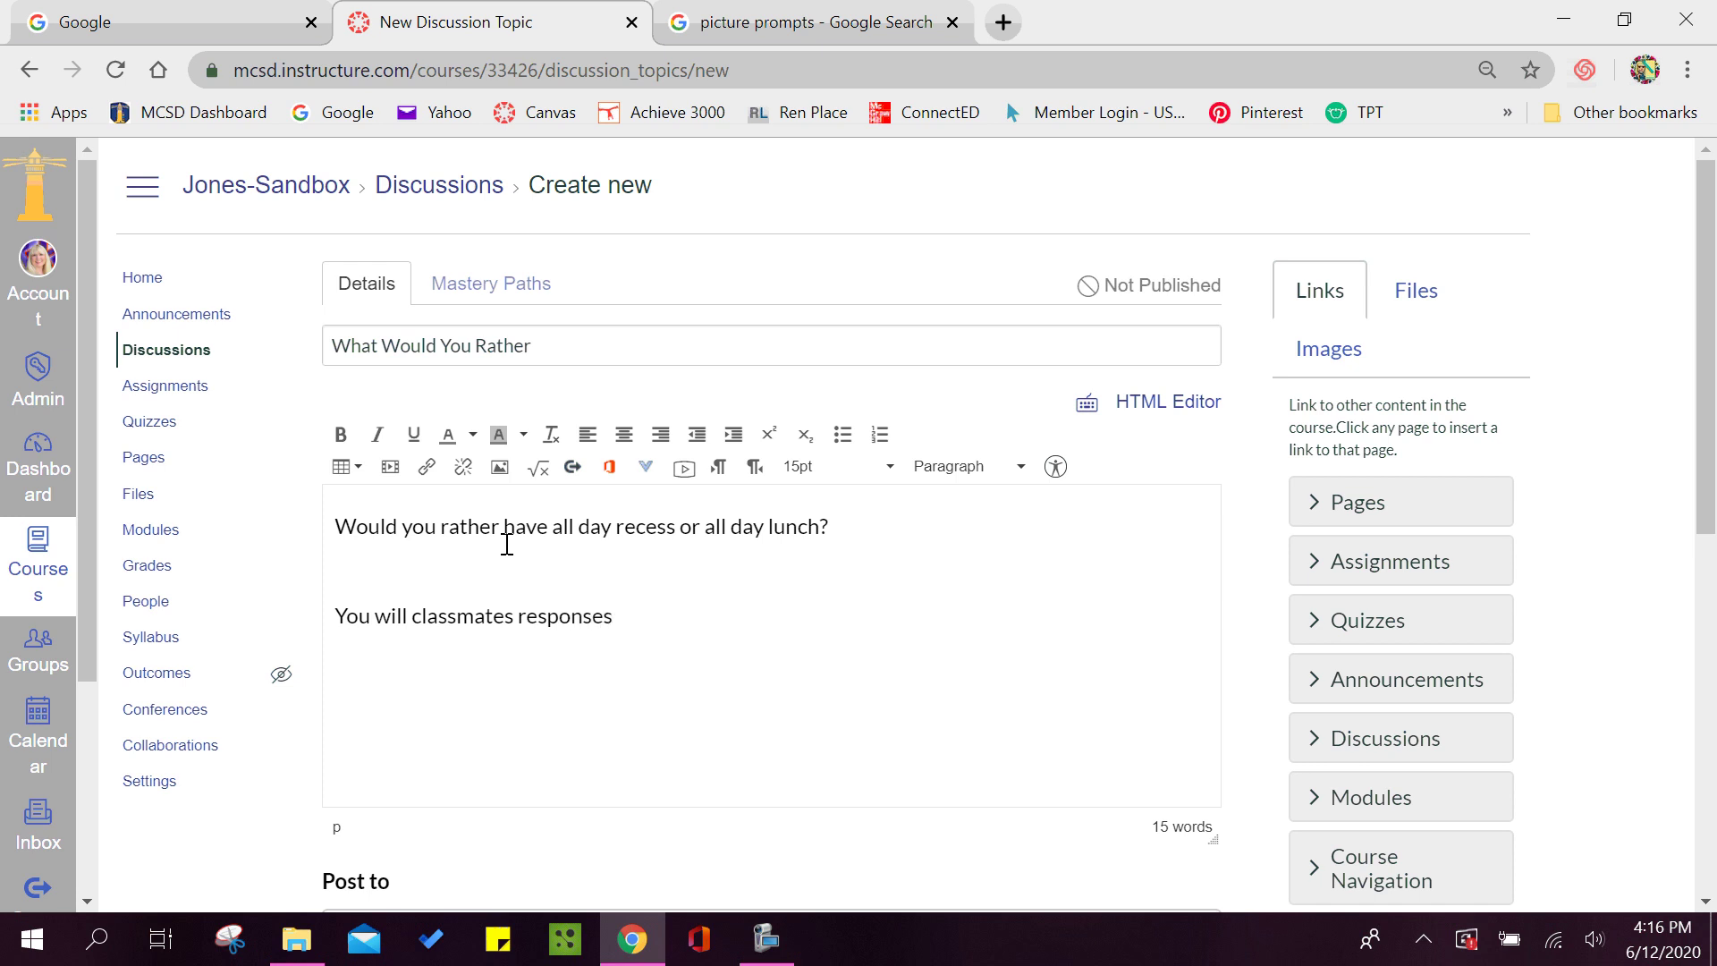
type("once you respond.")
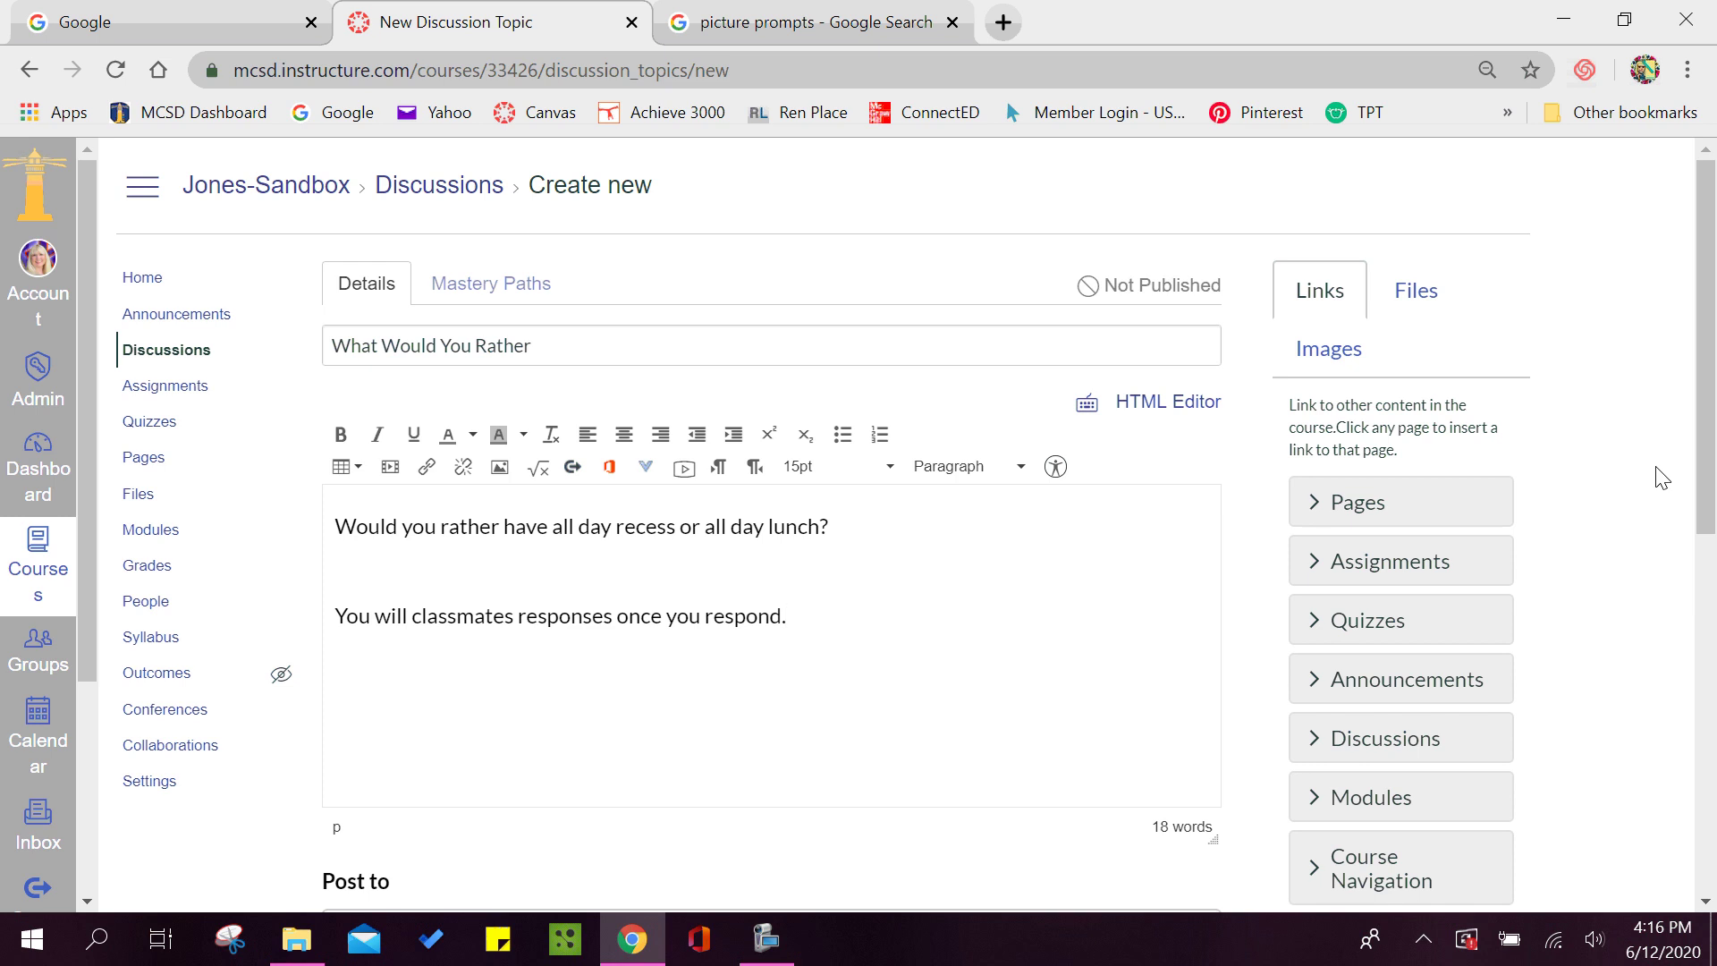
- Enable threaded replies, posting before seeing replies, liking, and adding to the student to-do for the new discussion
left_click_drag(1712, 269, 1715, 601)
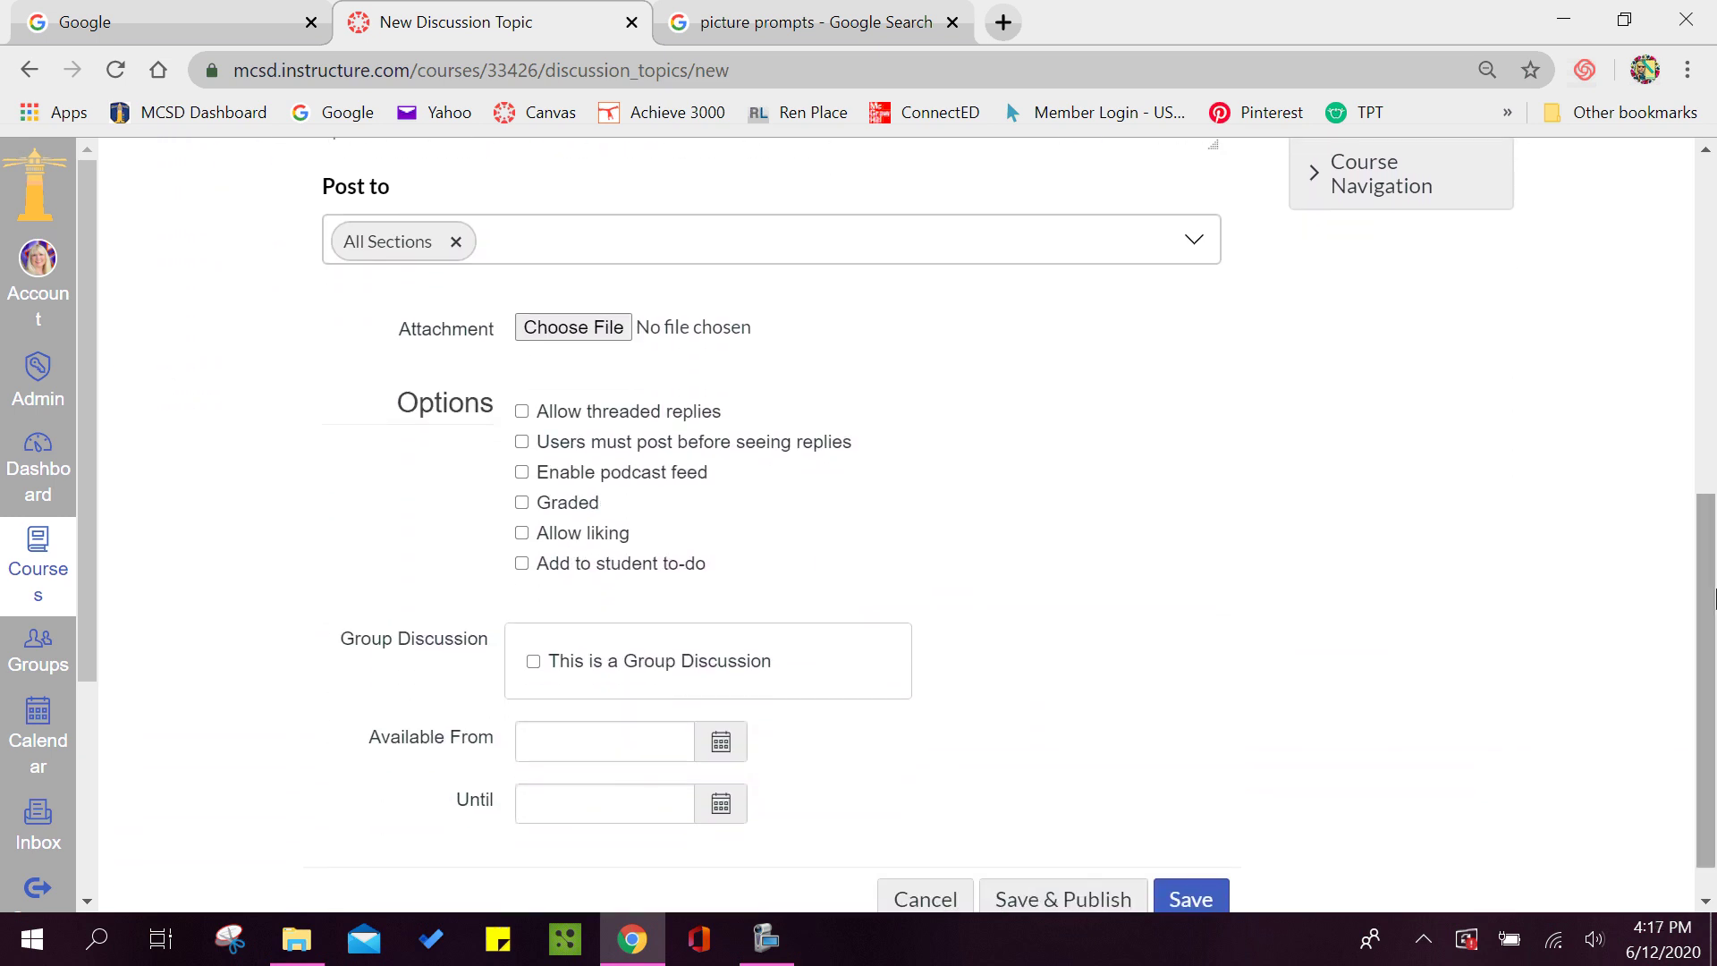
left_click(522, 417)
left_click(524, 444)
left_click(522, 534)
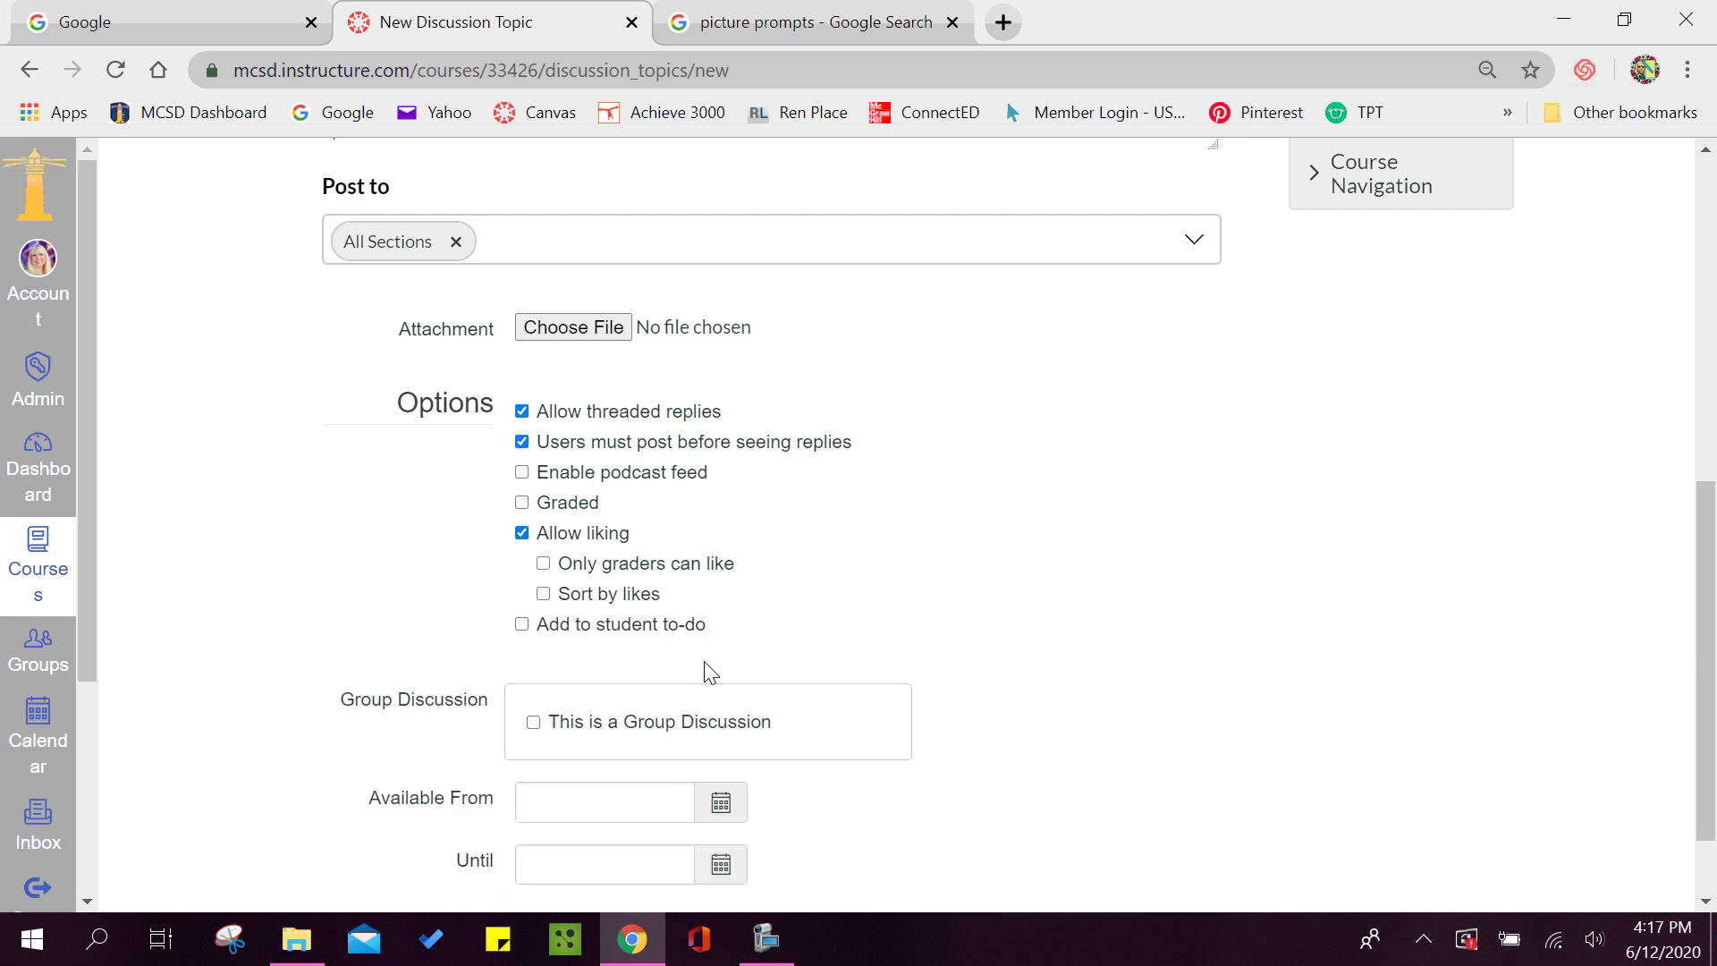
left_click(522, 625)
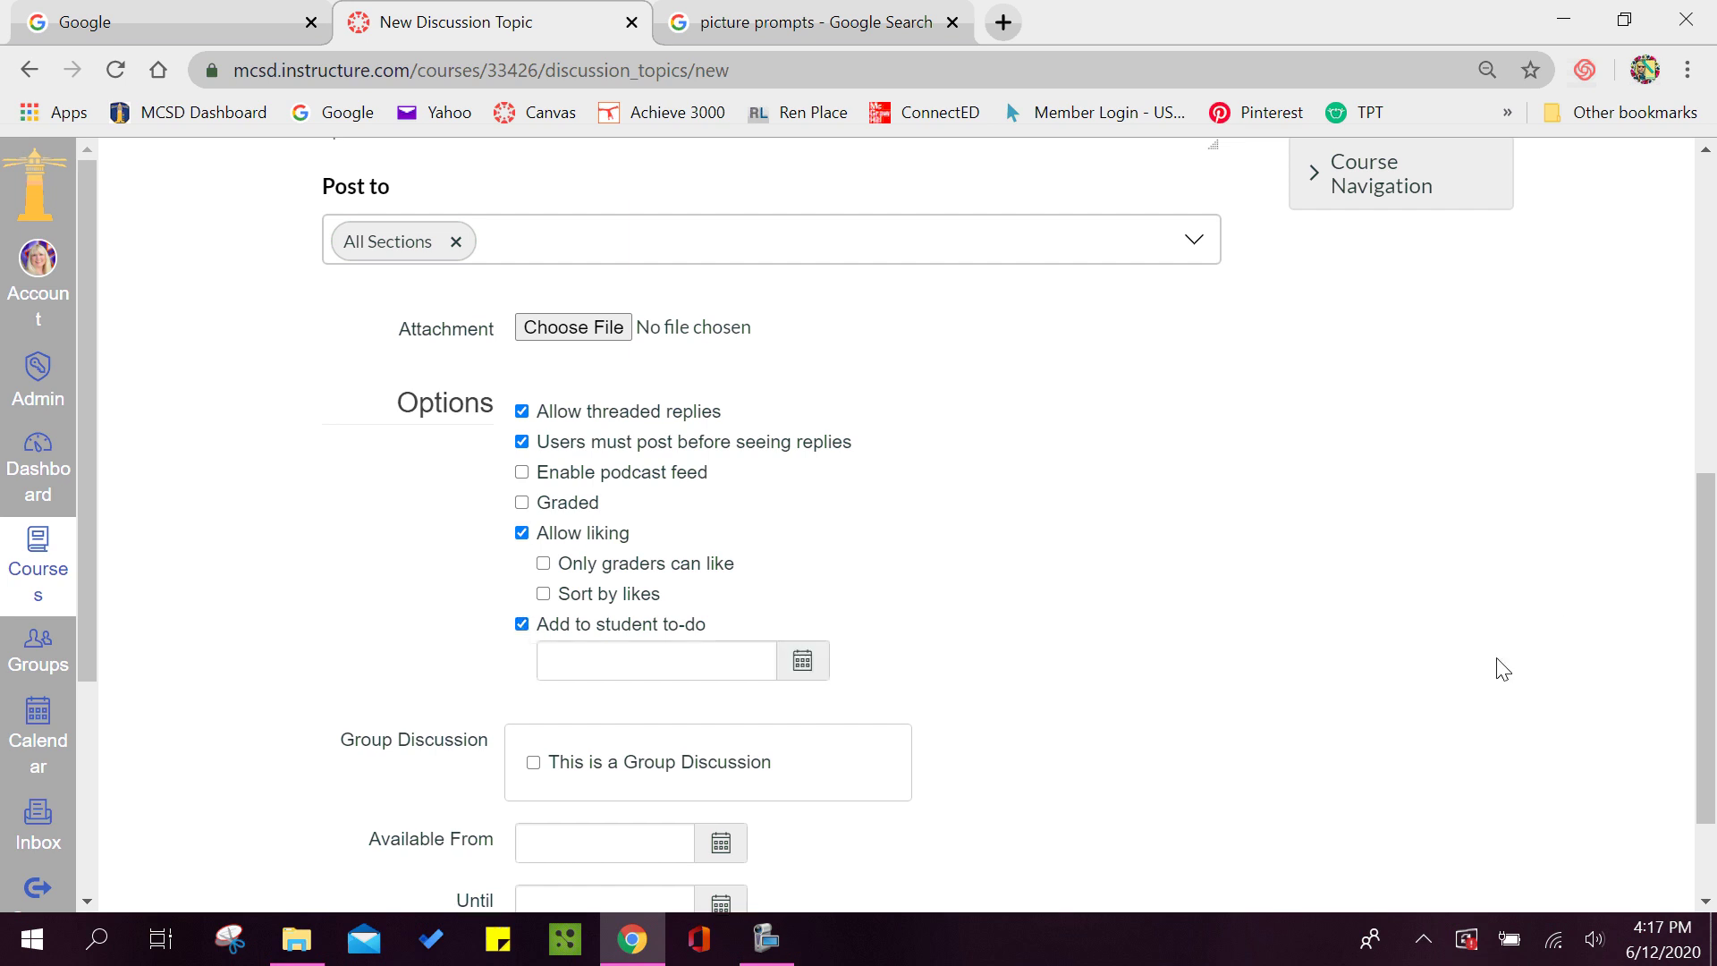
- Save and publish the 'What Would You Rather' discussion and copy its web address
left_click_drag(1708, 547, 1713, 626)
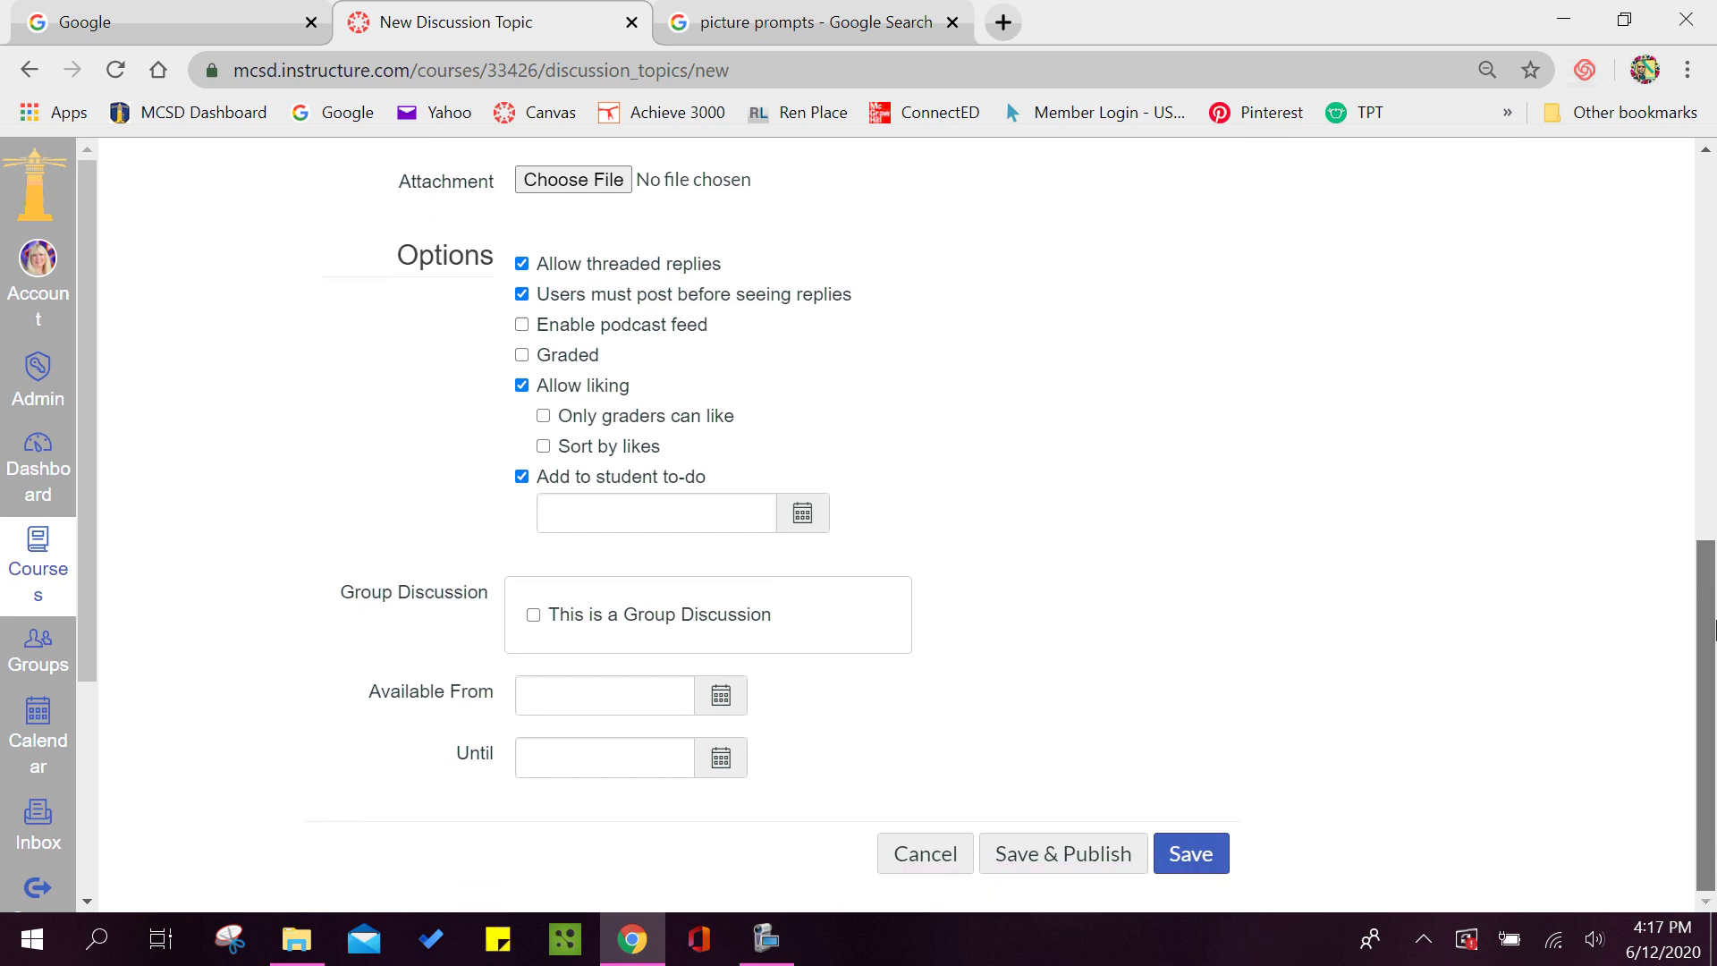
left_click(1051, 860)
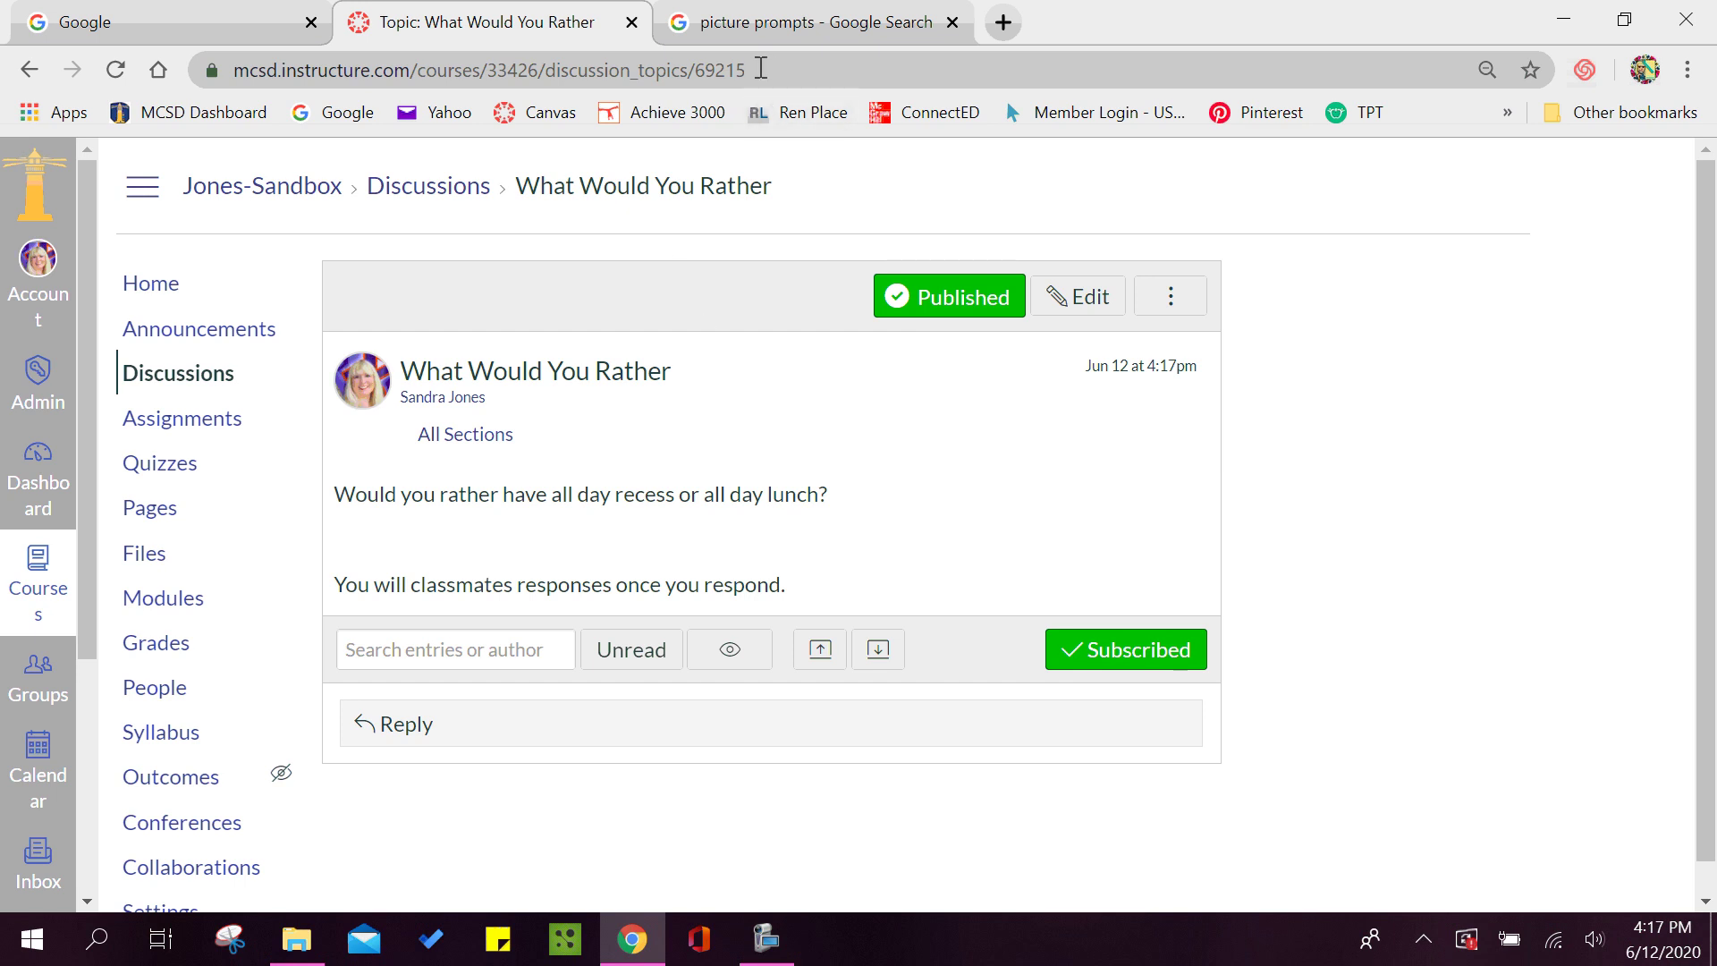
left_click_drag(760, 69, 226, 91)
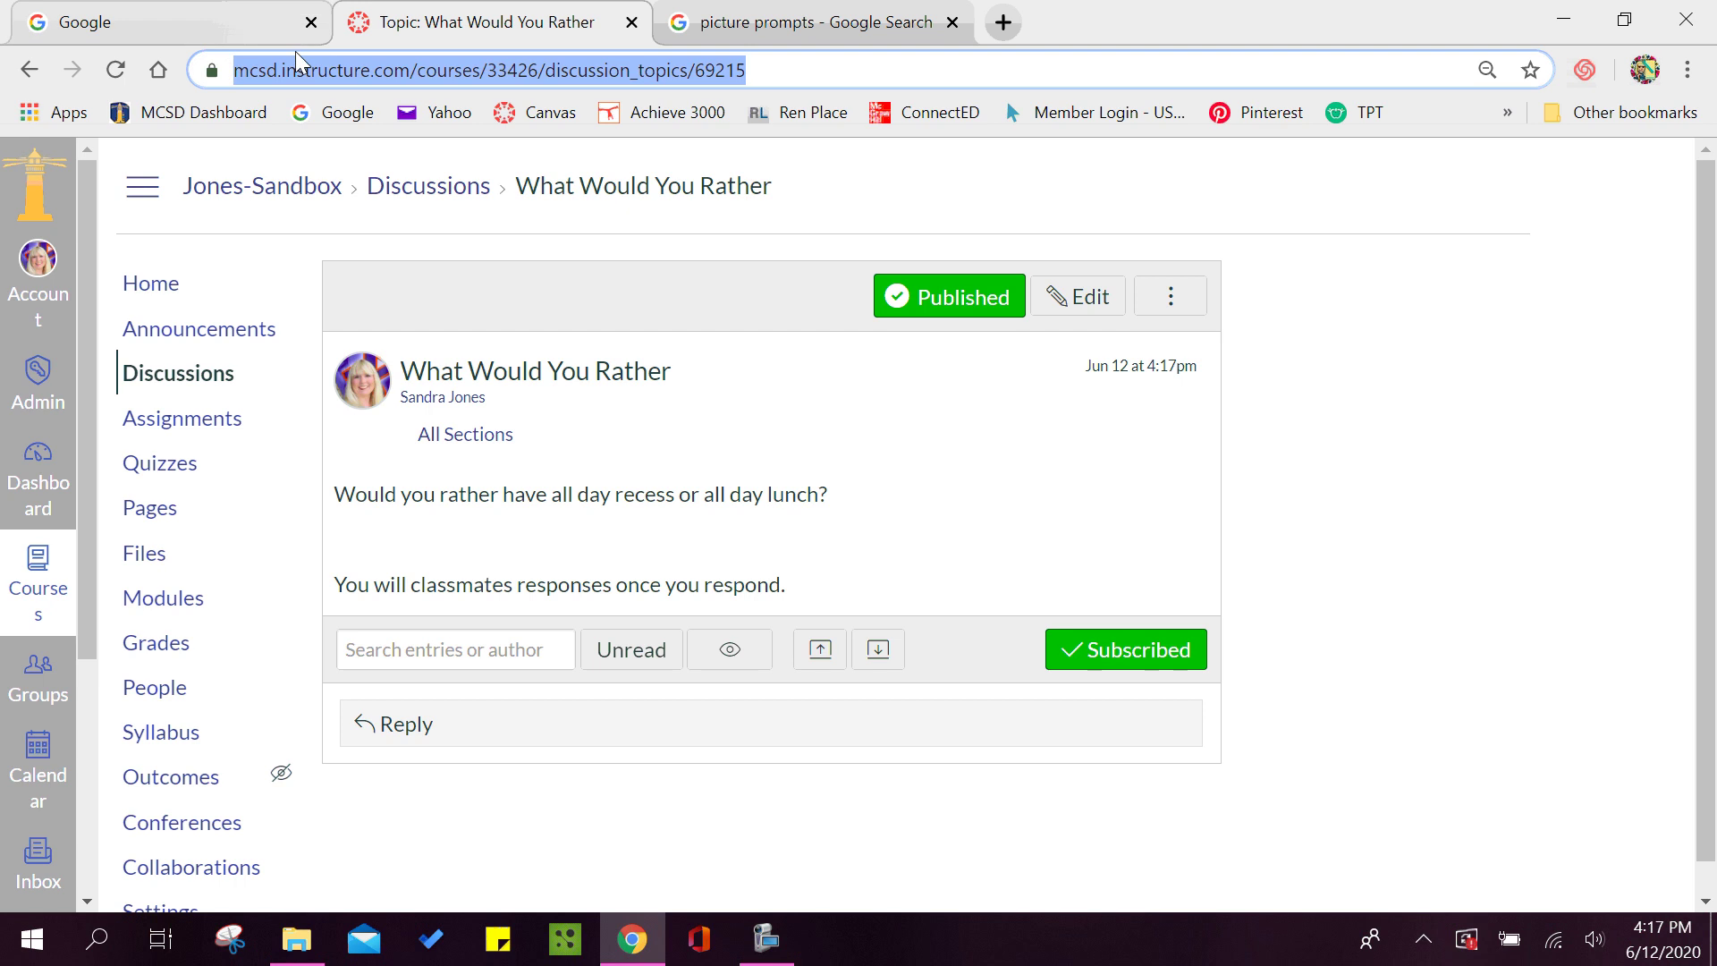
right_click(305, 79)
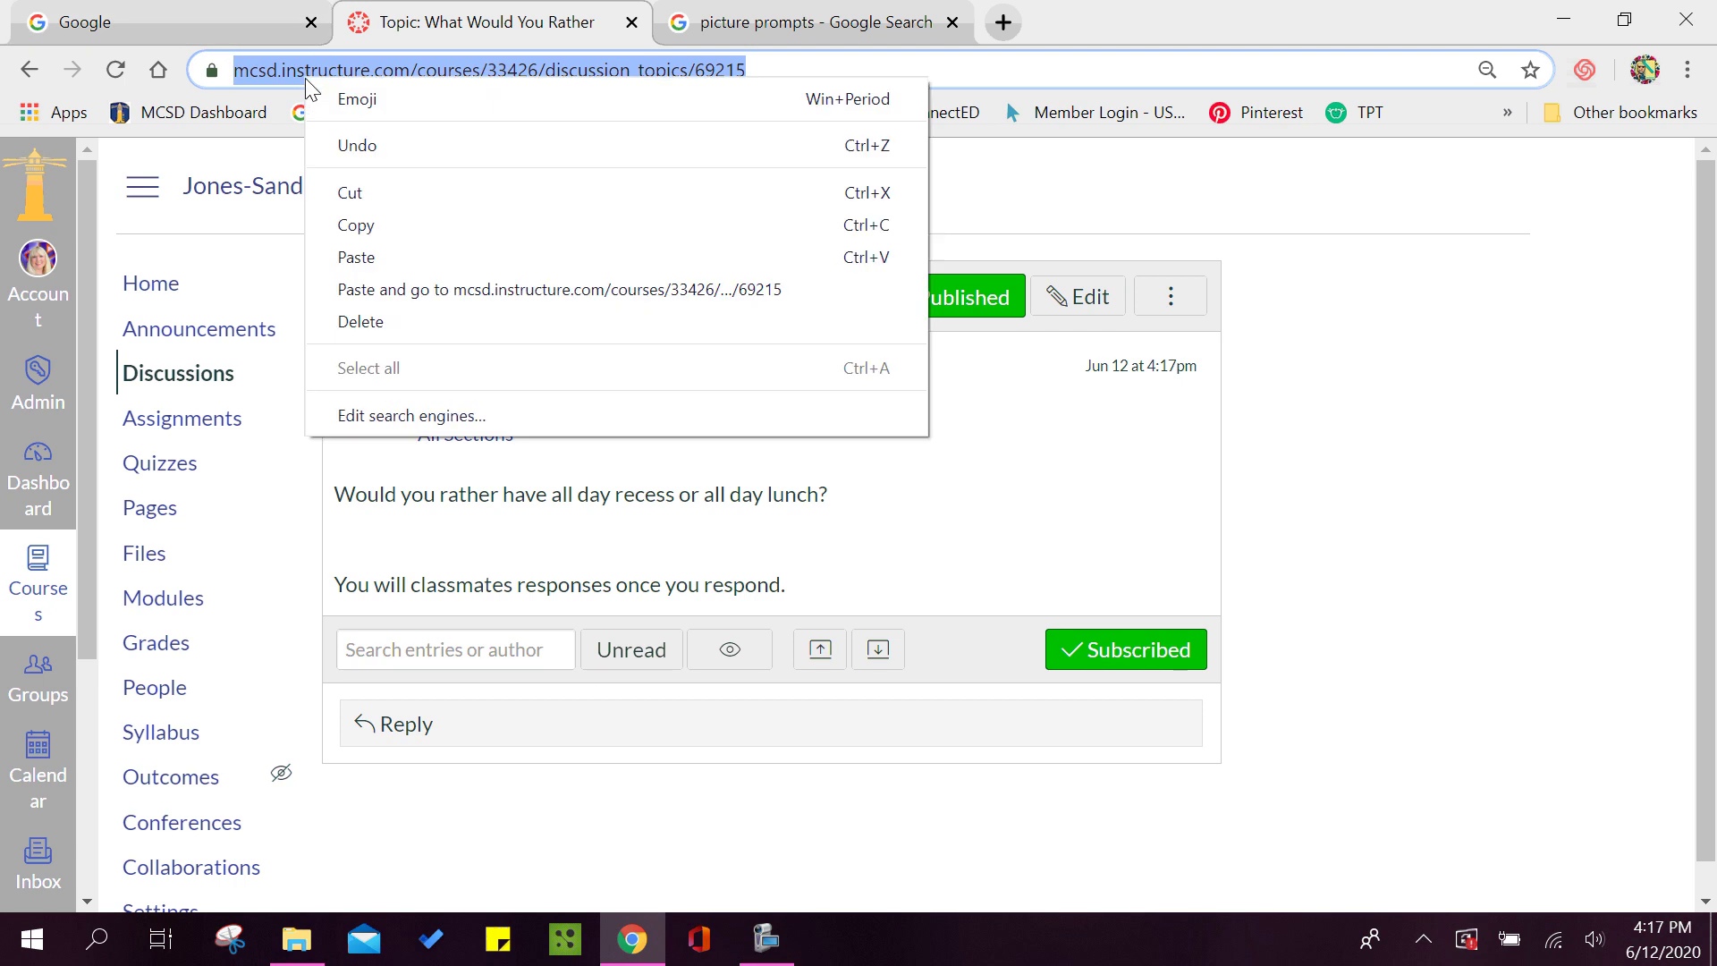
left_click(367, 225)
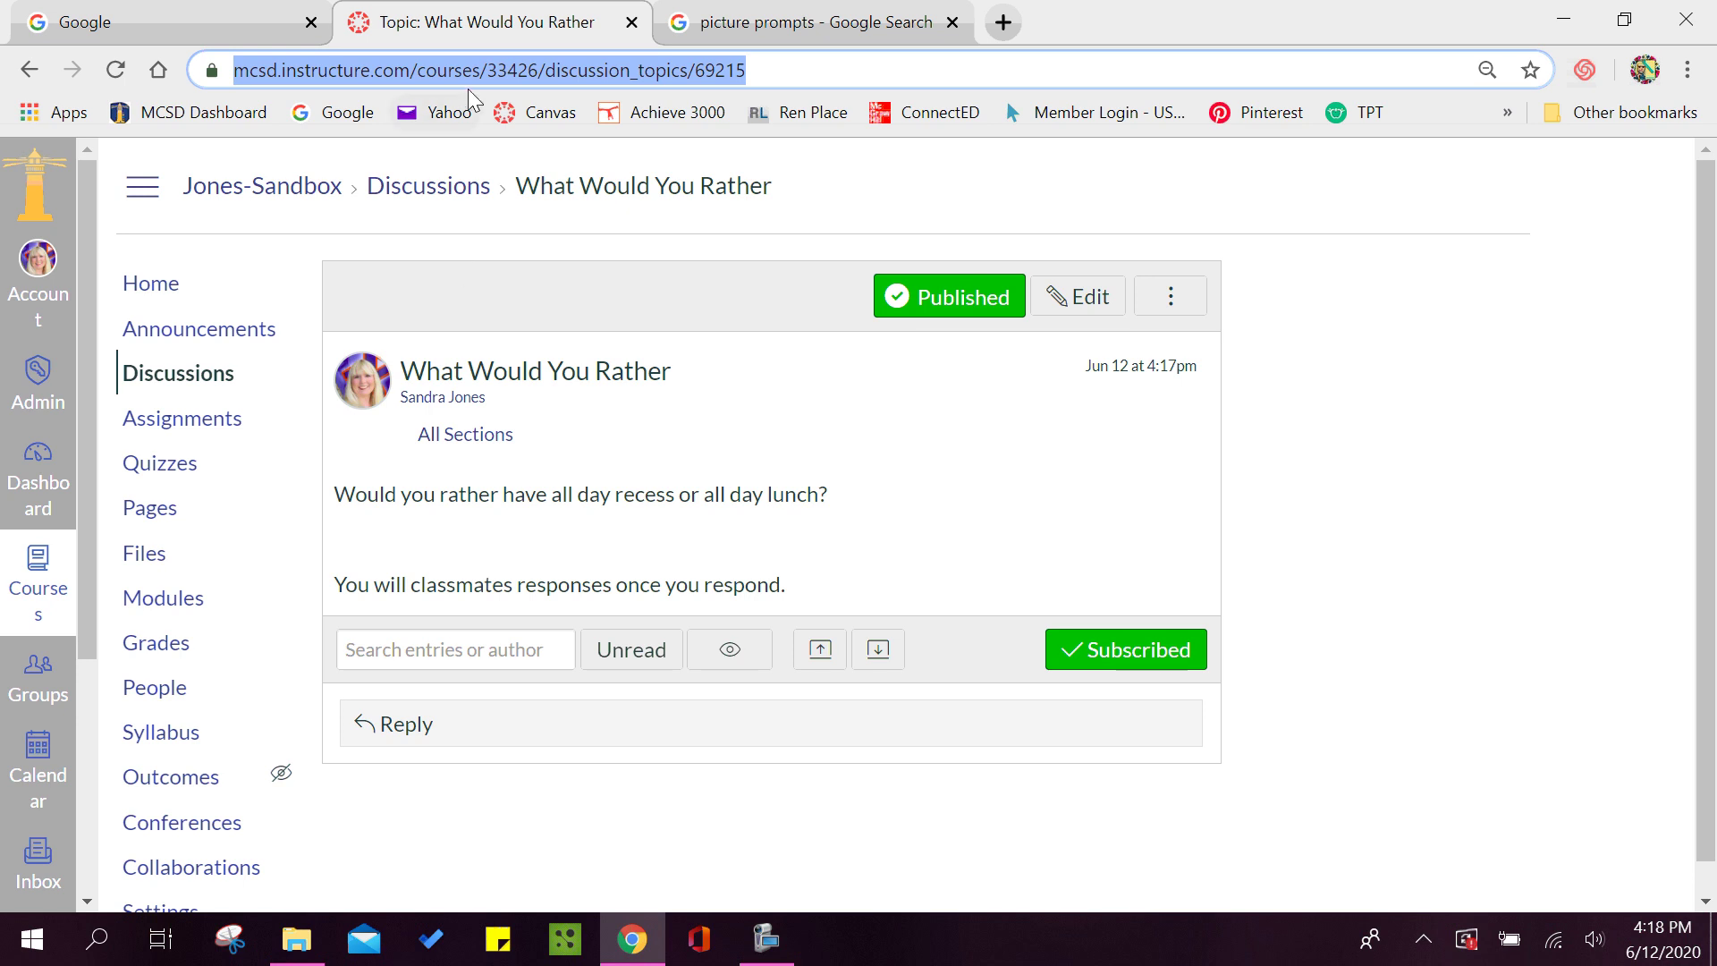
left_click(638, 825)
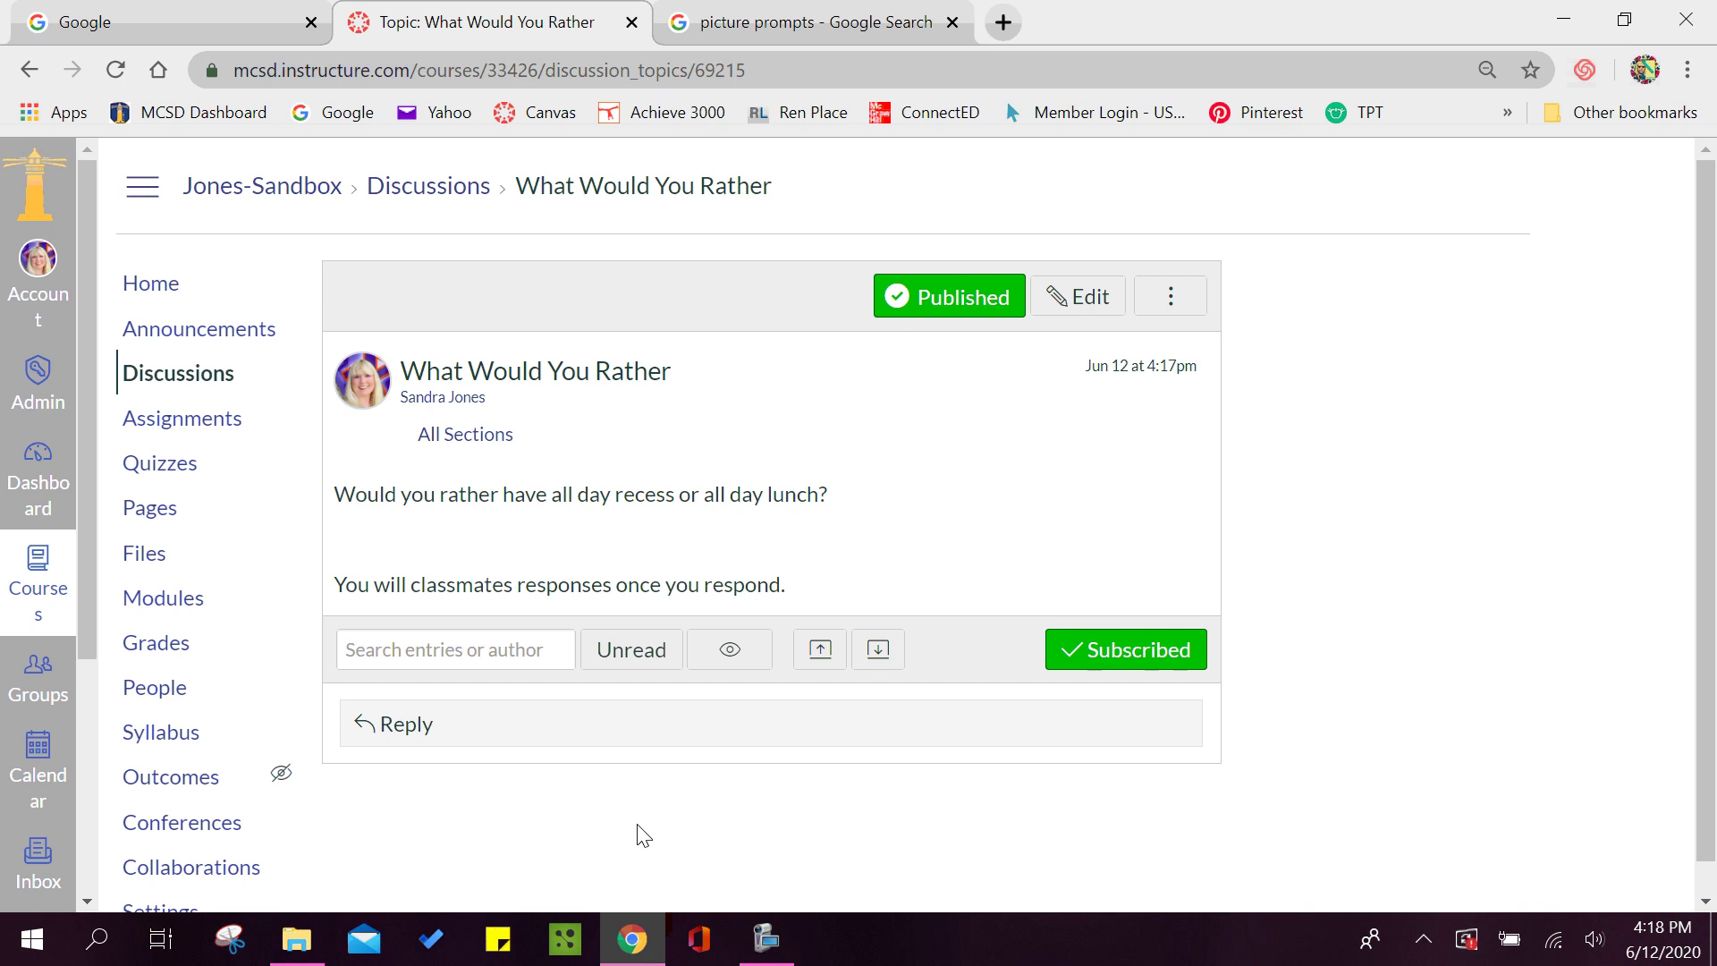
- Return to the course's discussion list and open the picture of the boy flying on a book in the 'picture prompts' image results
left_click(182, 382)
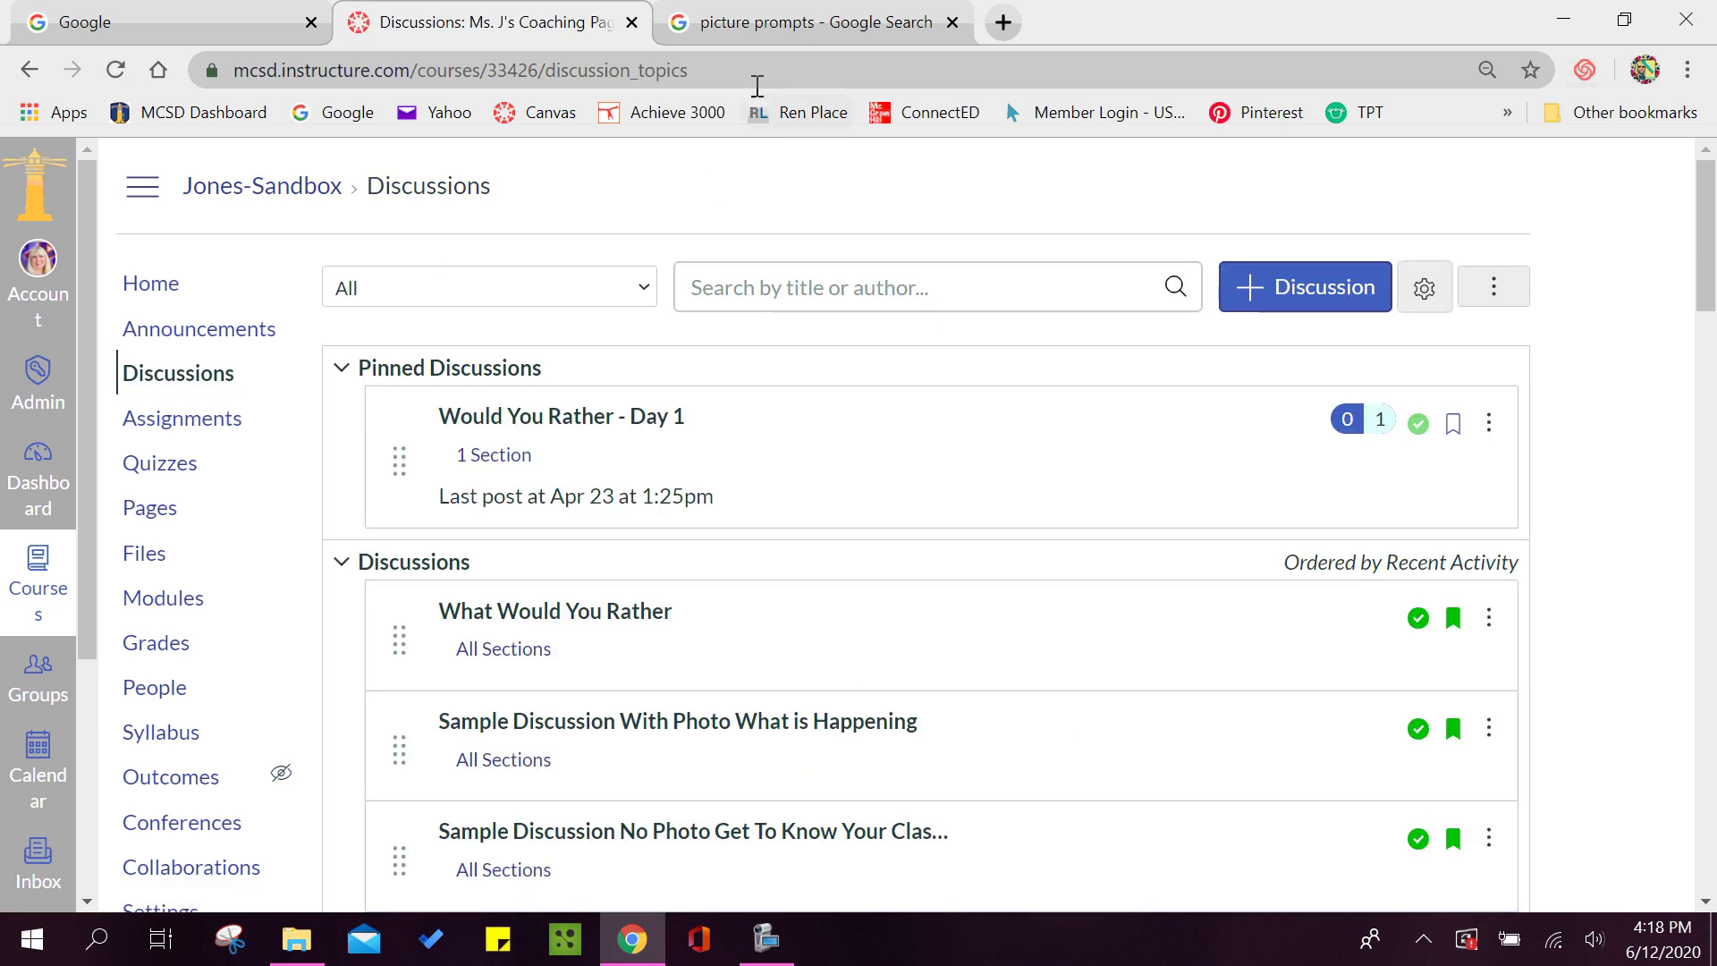
left_click(748, 34)
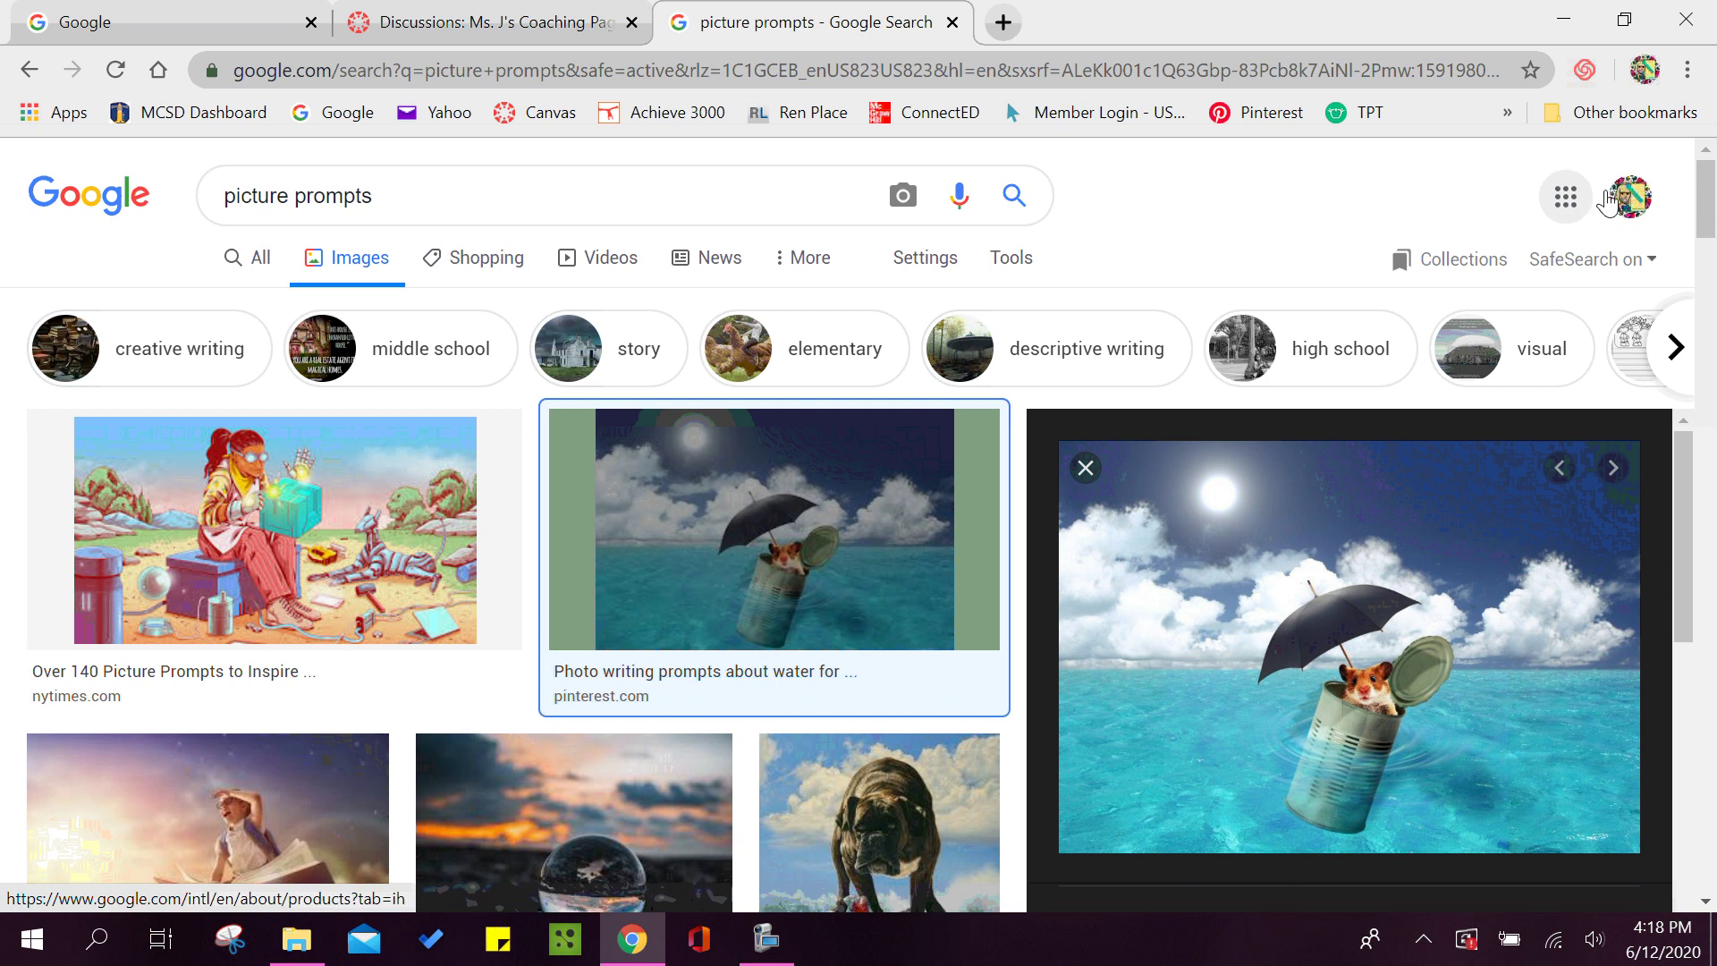
left_click_drag(1708, 207, 1708, 246)
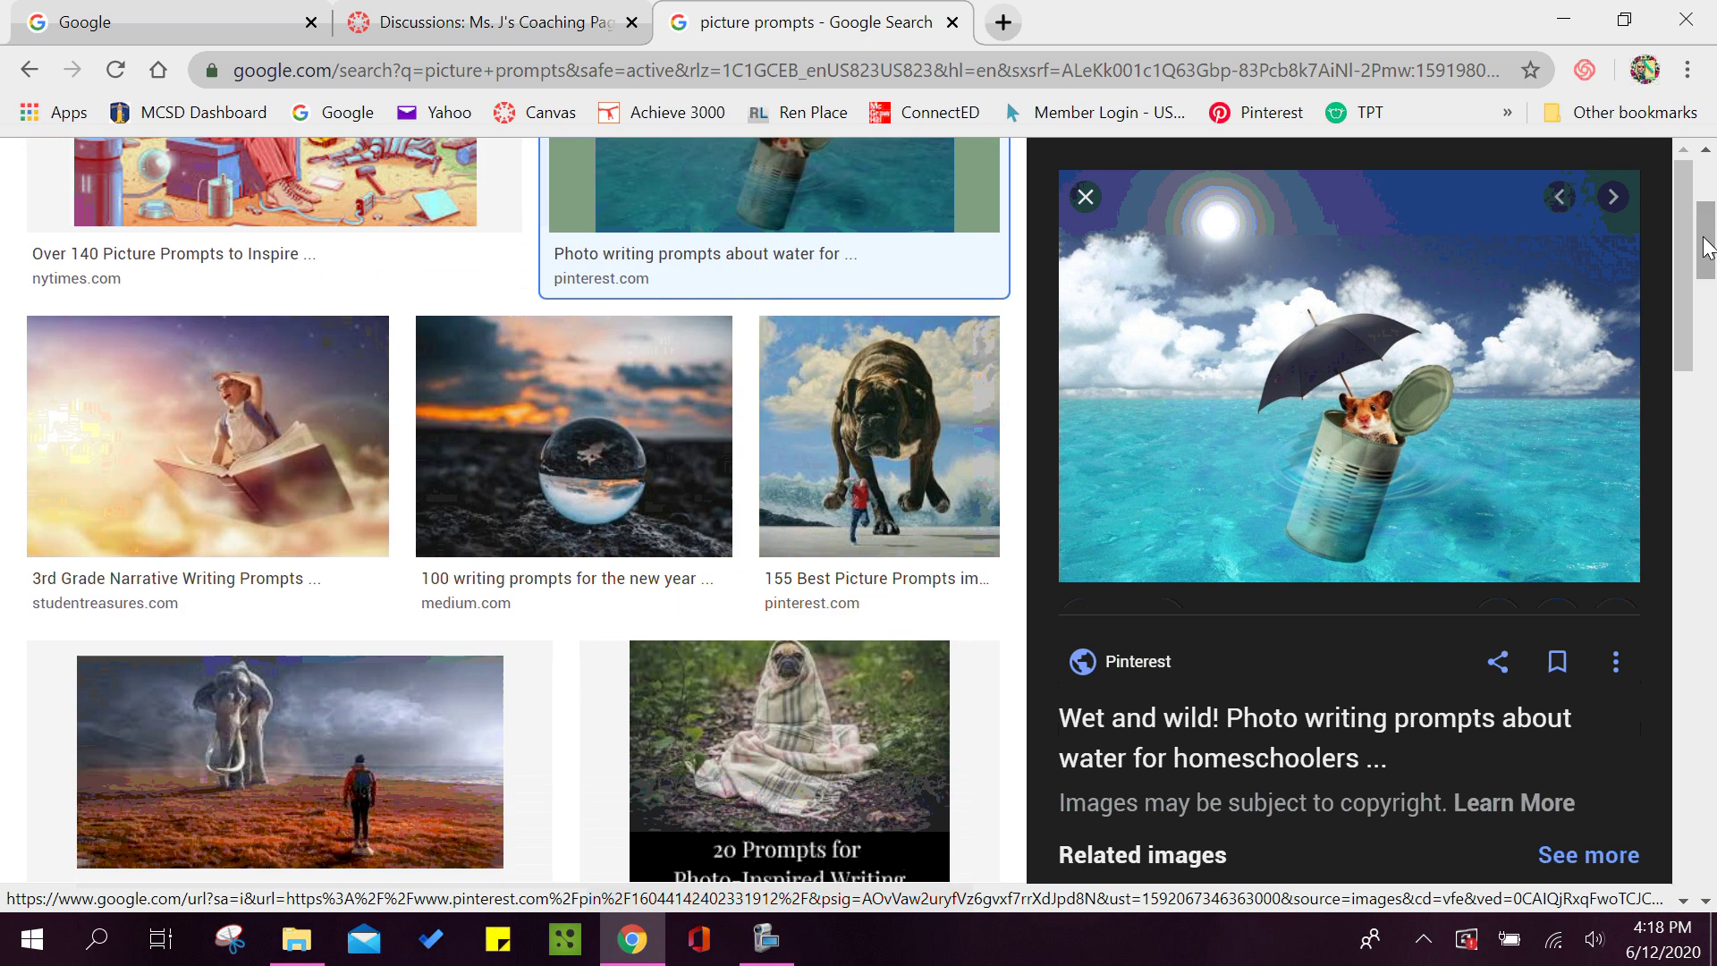
left_click(264, 452)
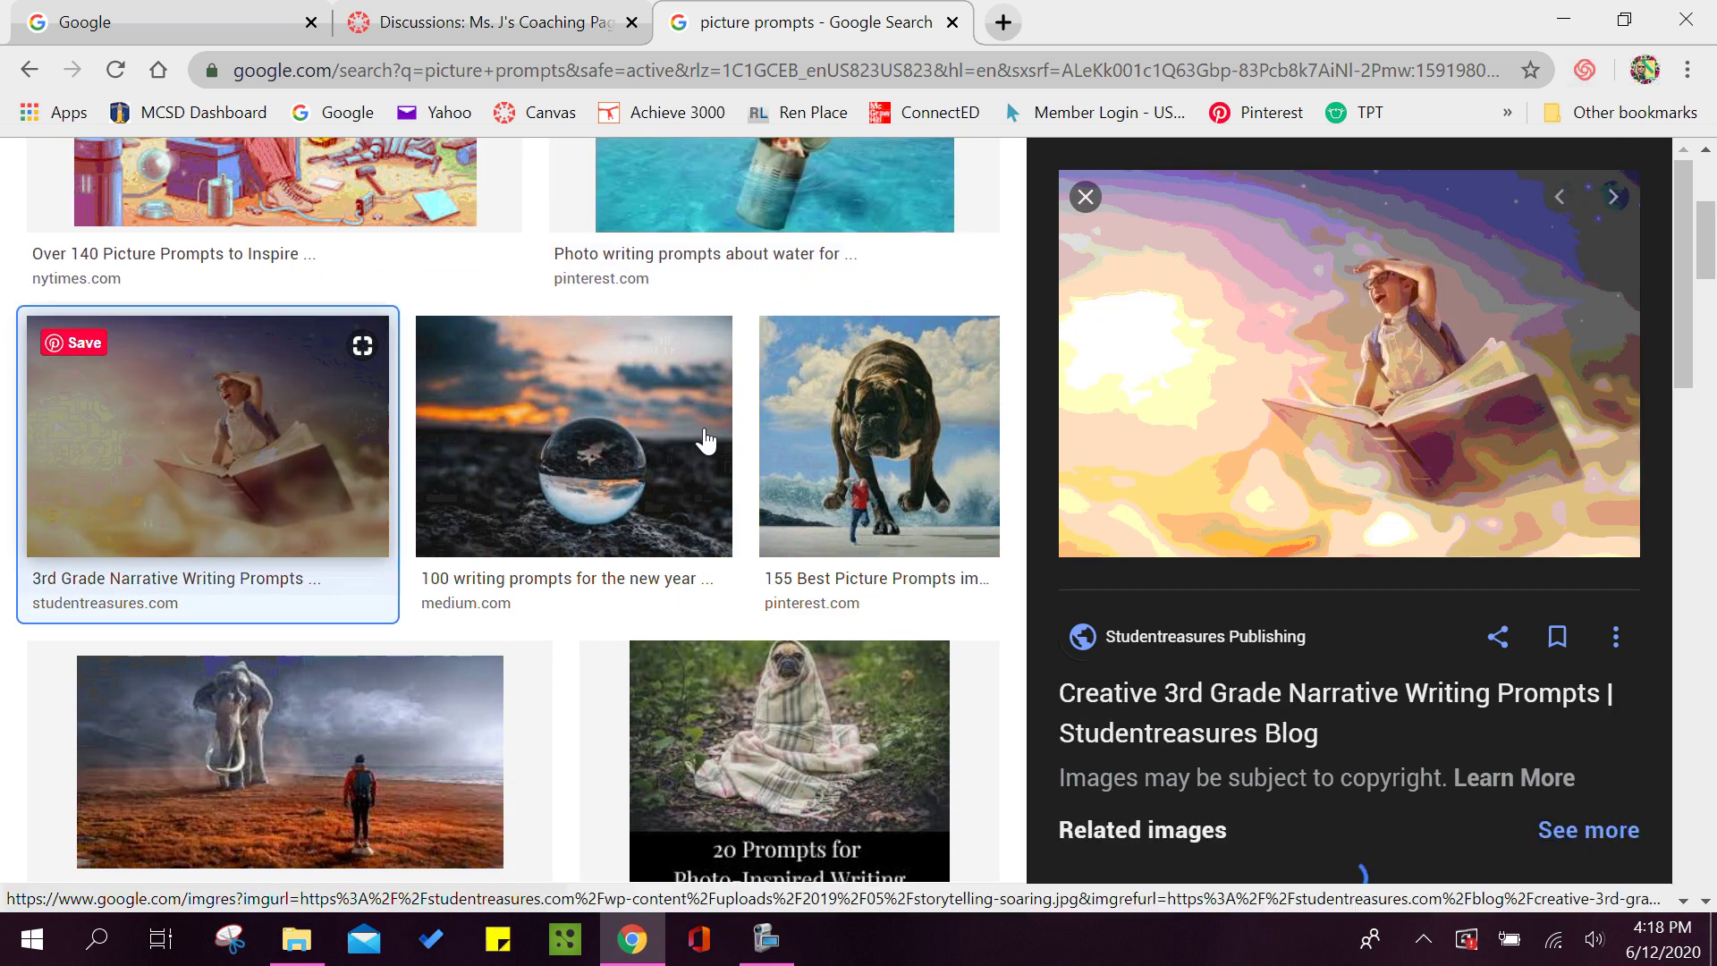
right_click(1364, 403)
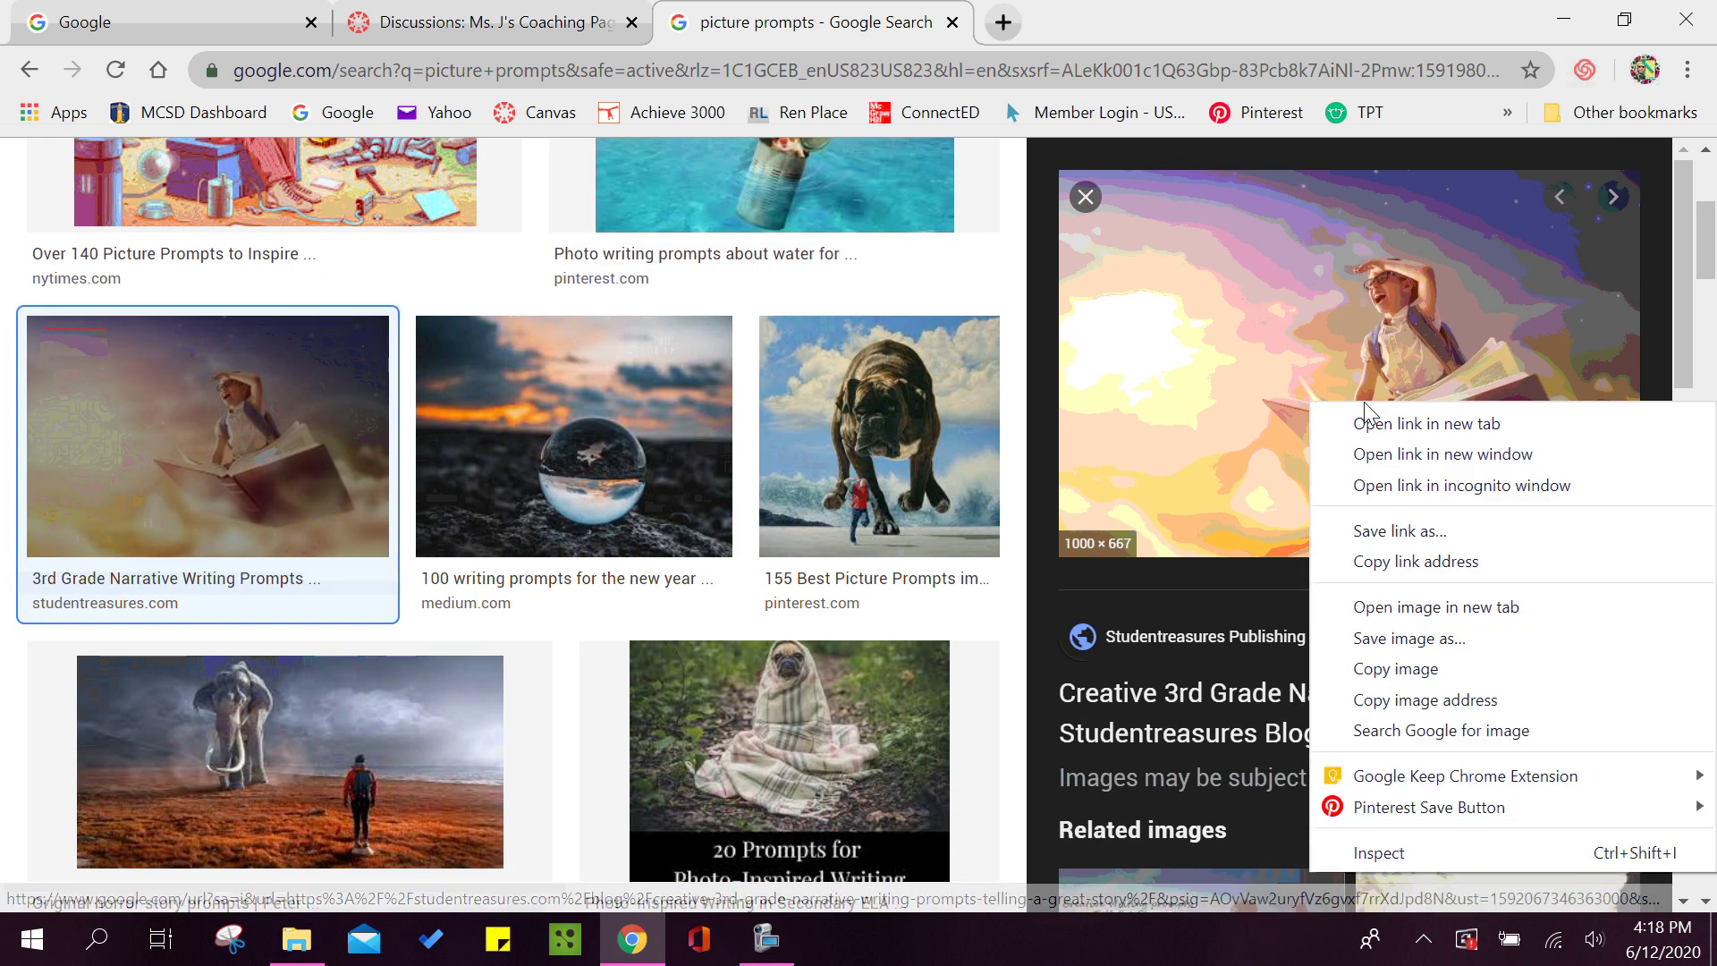
left_click(1367, 666)
left_click(1219, 439)
right_click(1219, 434)
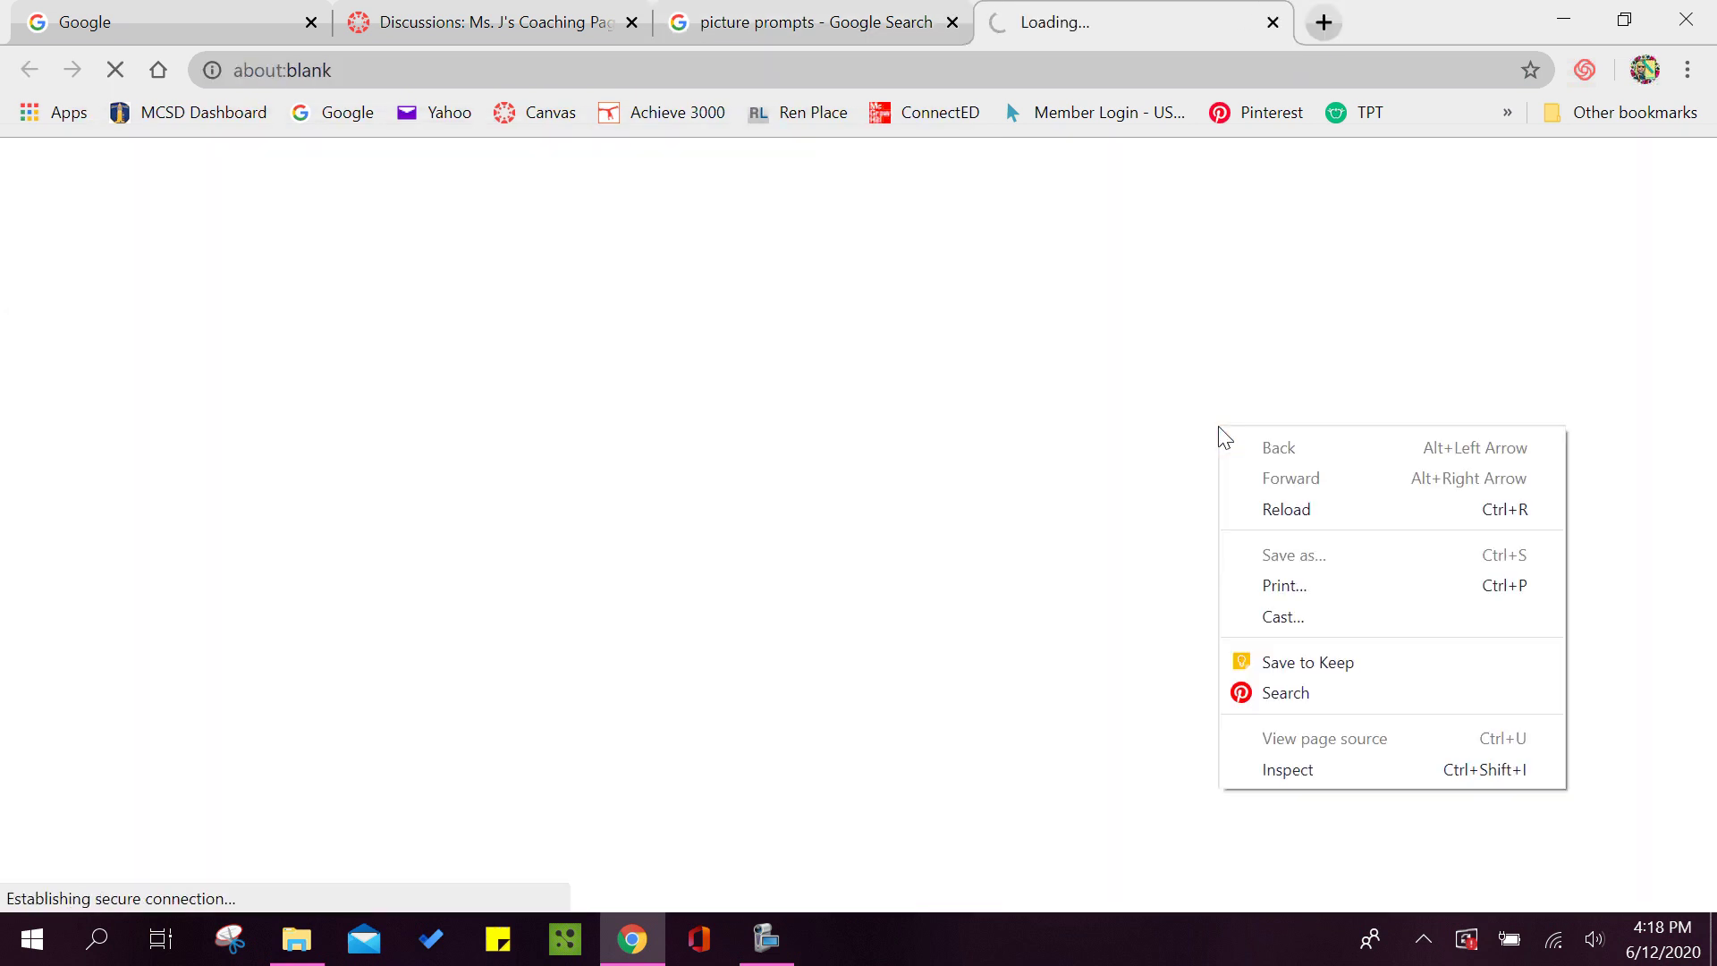
left_click(1272, 22)
- Save the flying-book picture as the JPEG image 'storytelling-soaring' in the _Growing In Canvas folder
right_click(1175, 333)
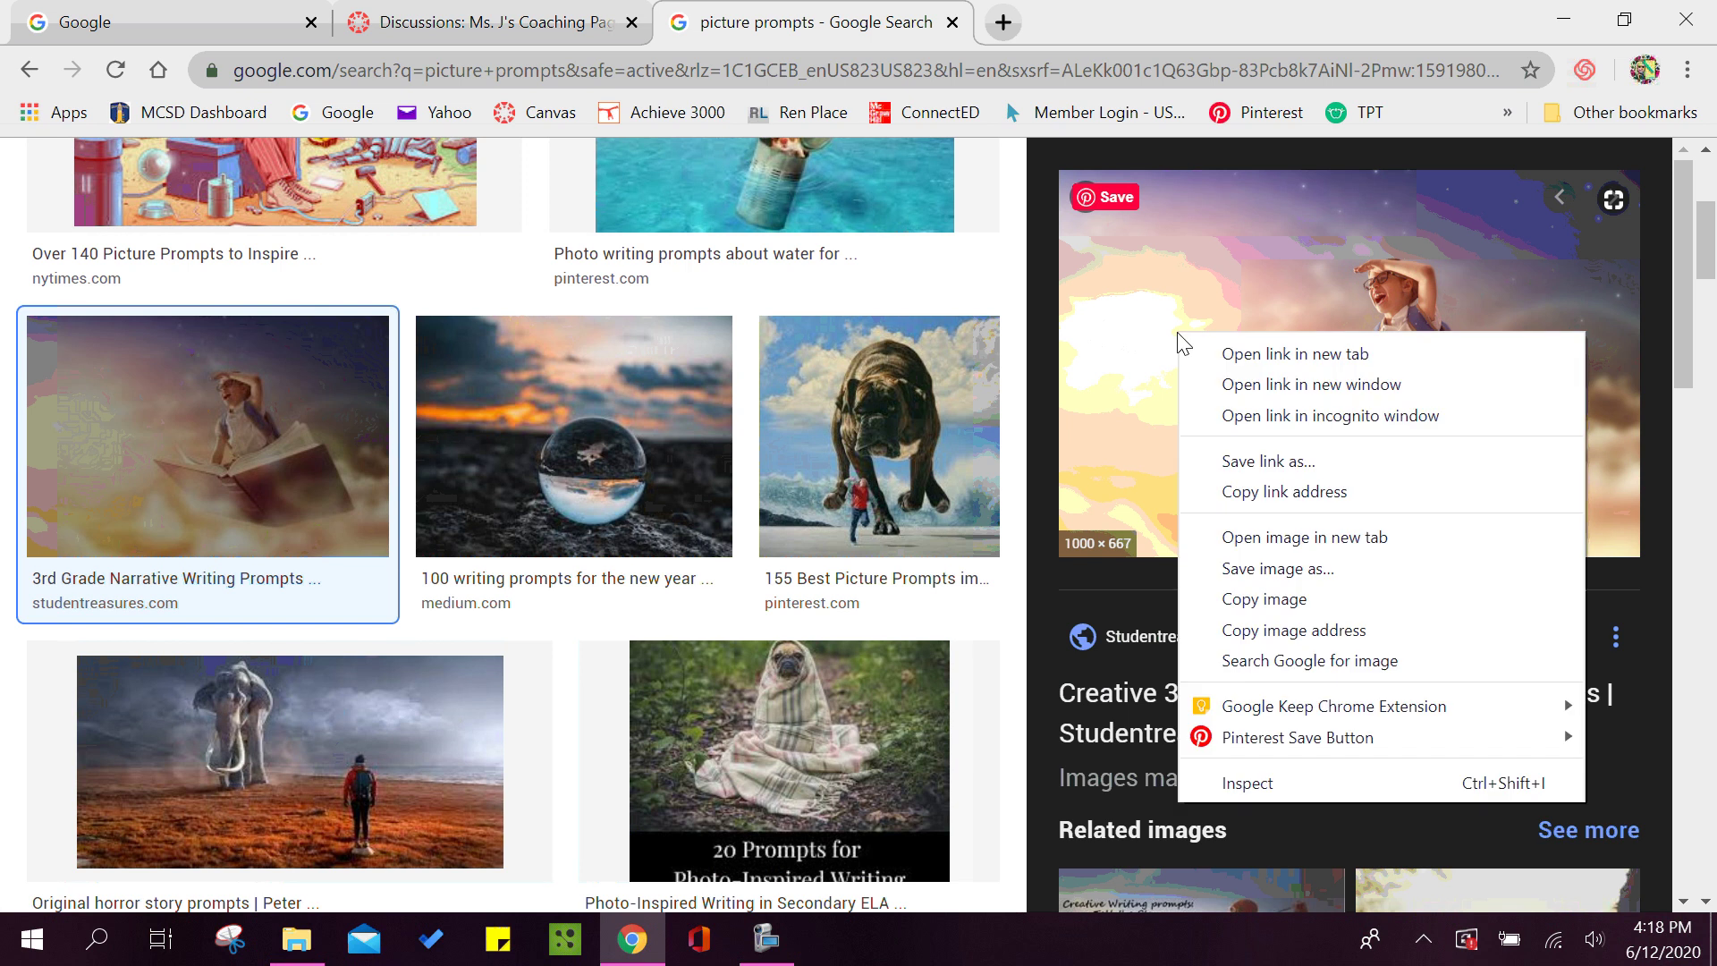
left_click(1252, 569)
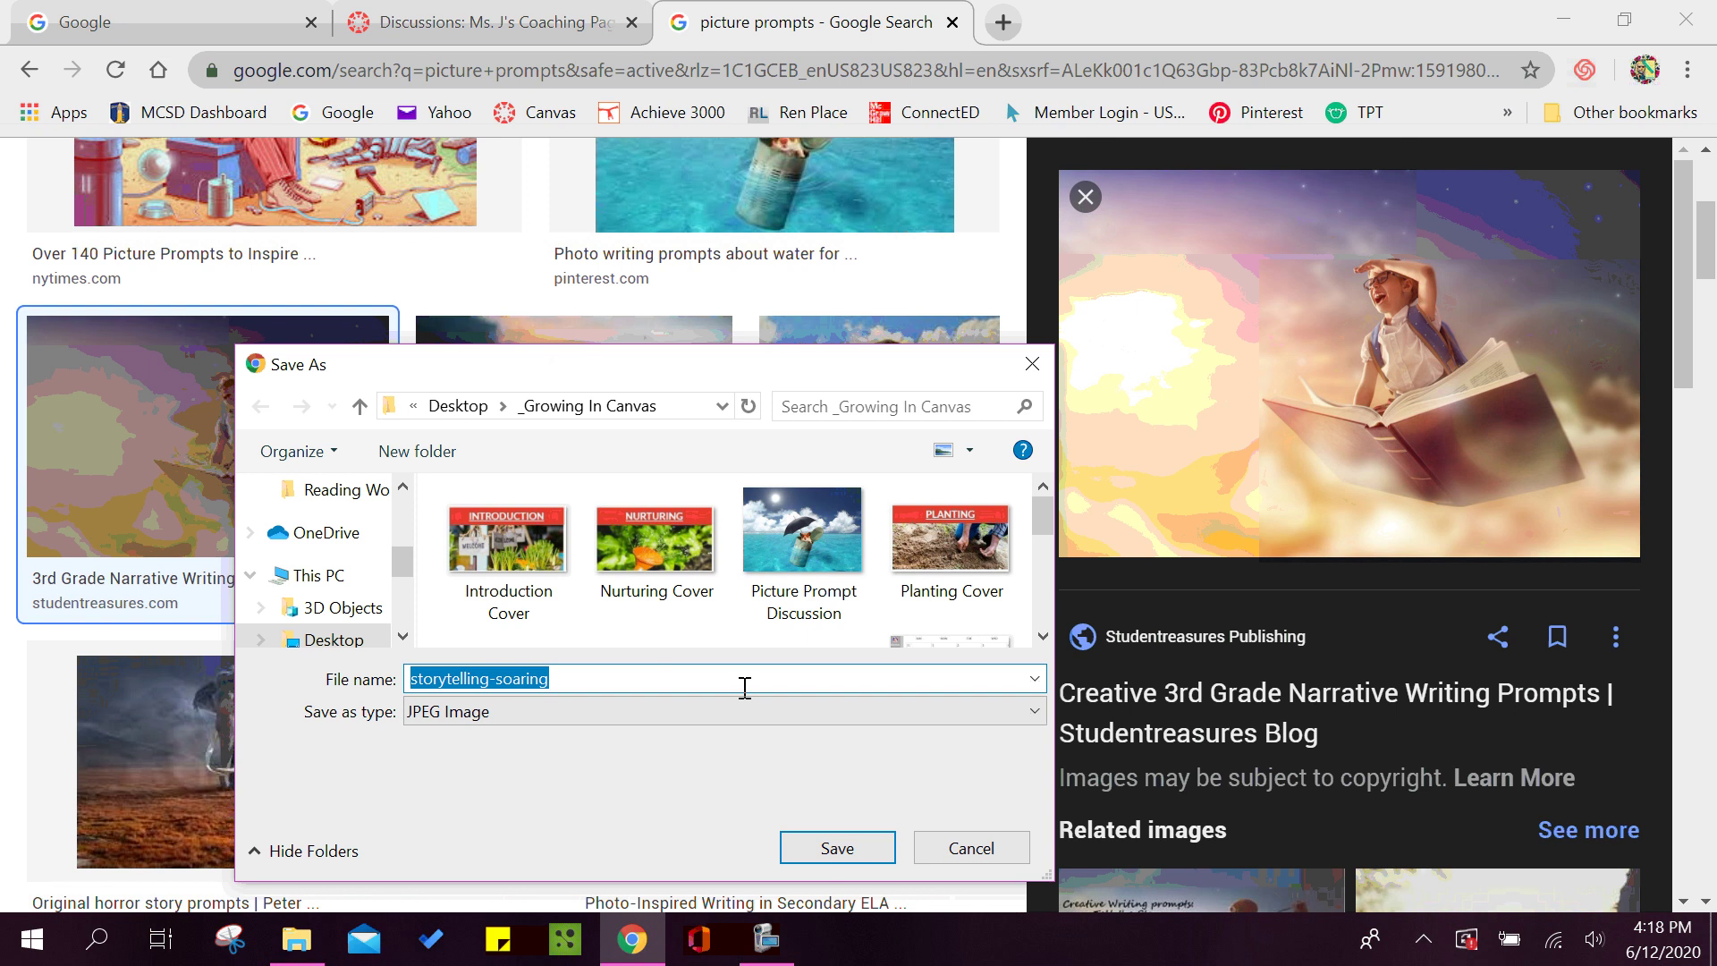
left_click(838, 850)
- Start another new discussion in the Canvas course and title it 'Who Is He?'
left_click(445, 24)
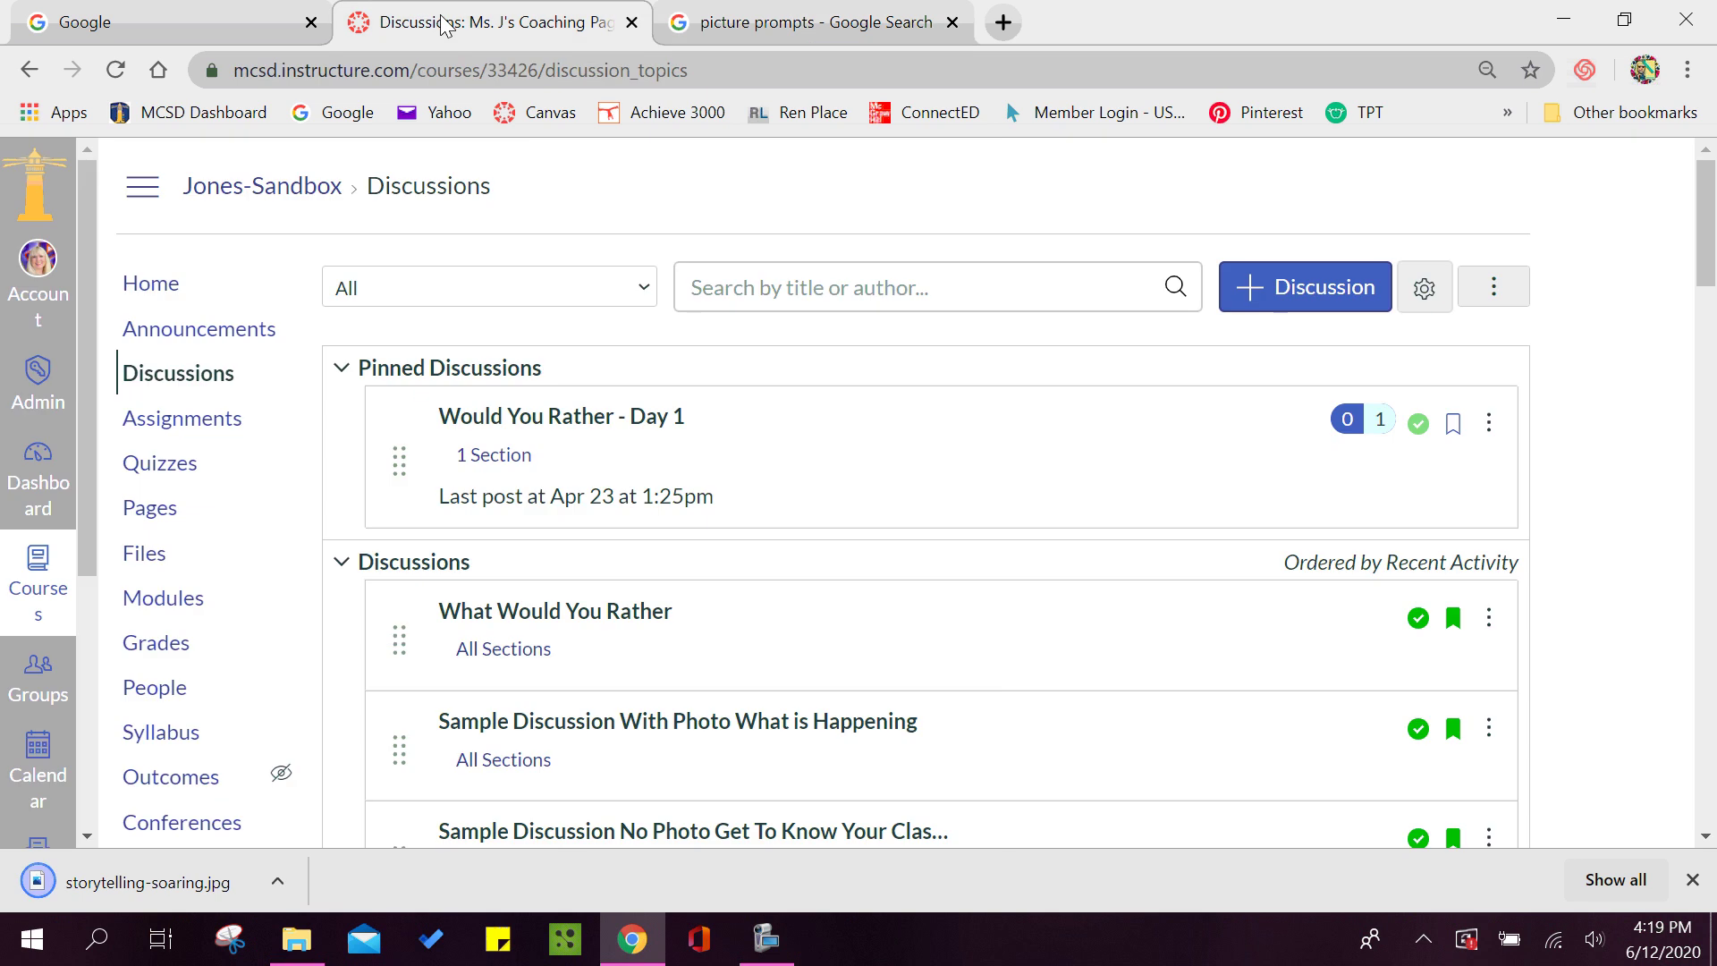
left_click(1270, 291)
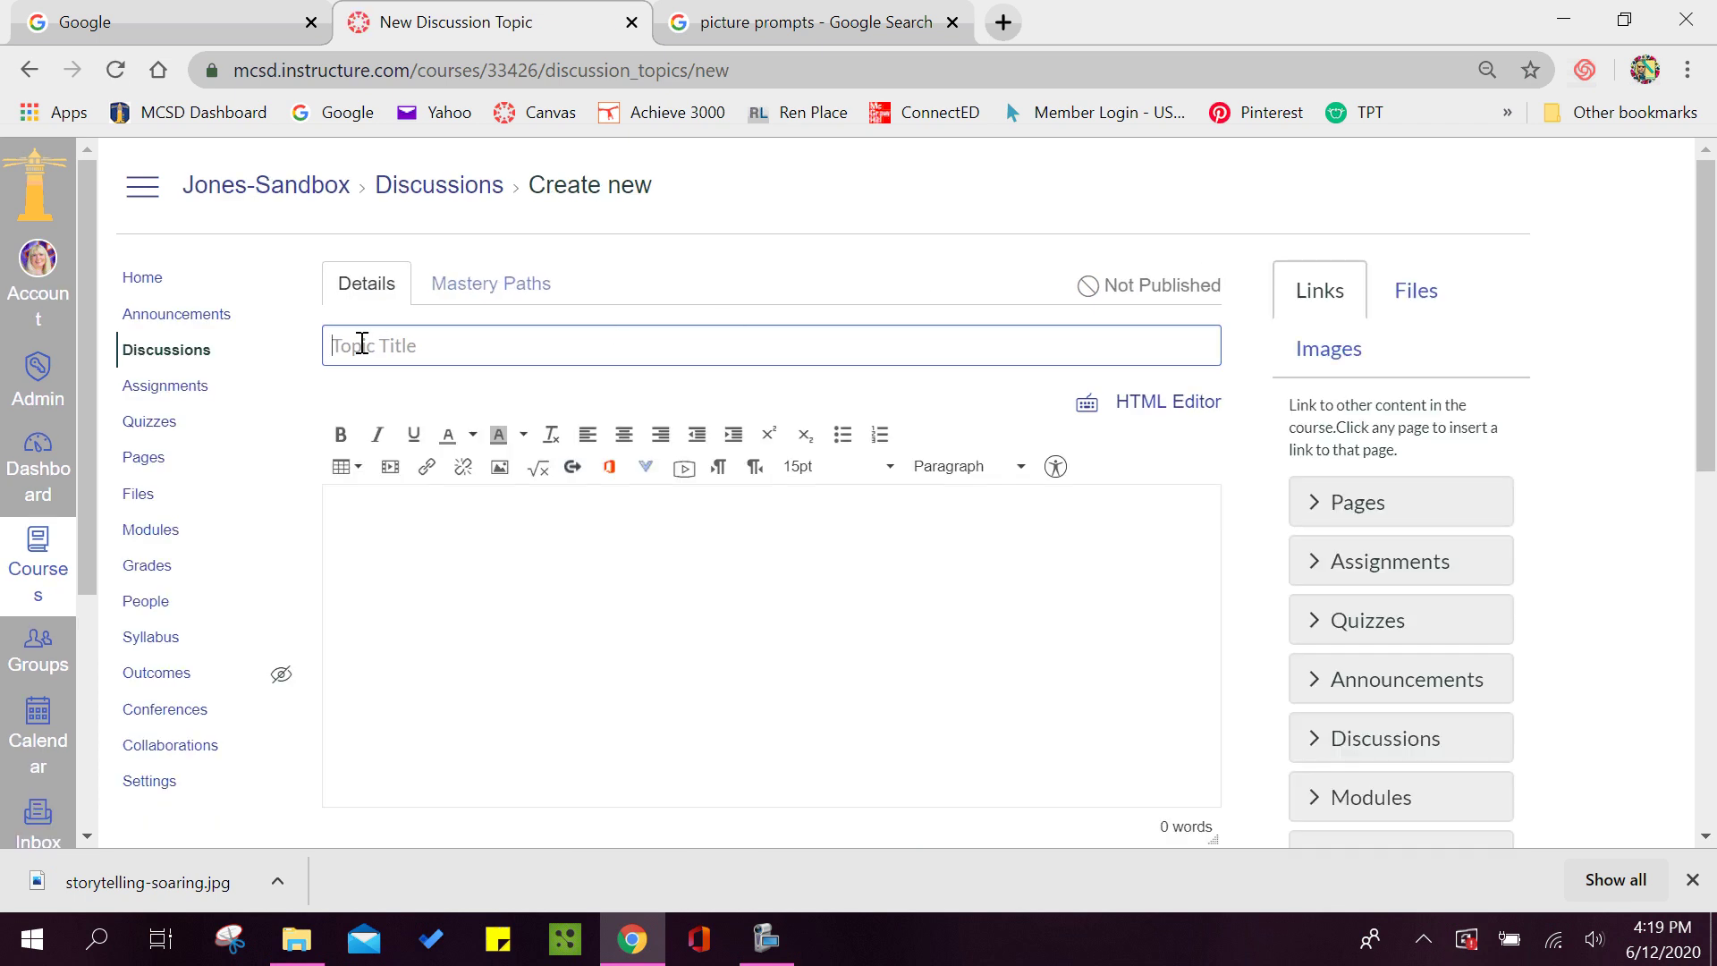
type("W")
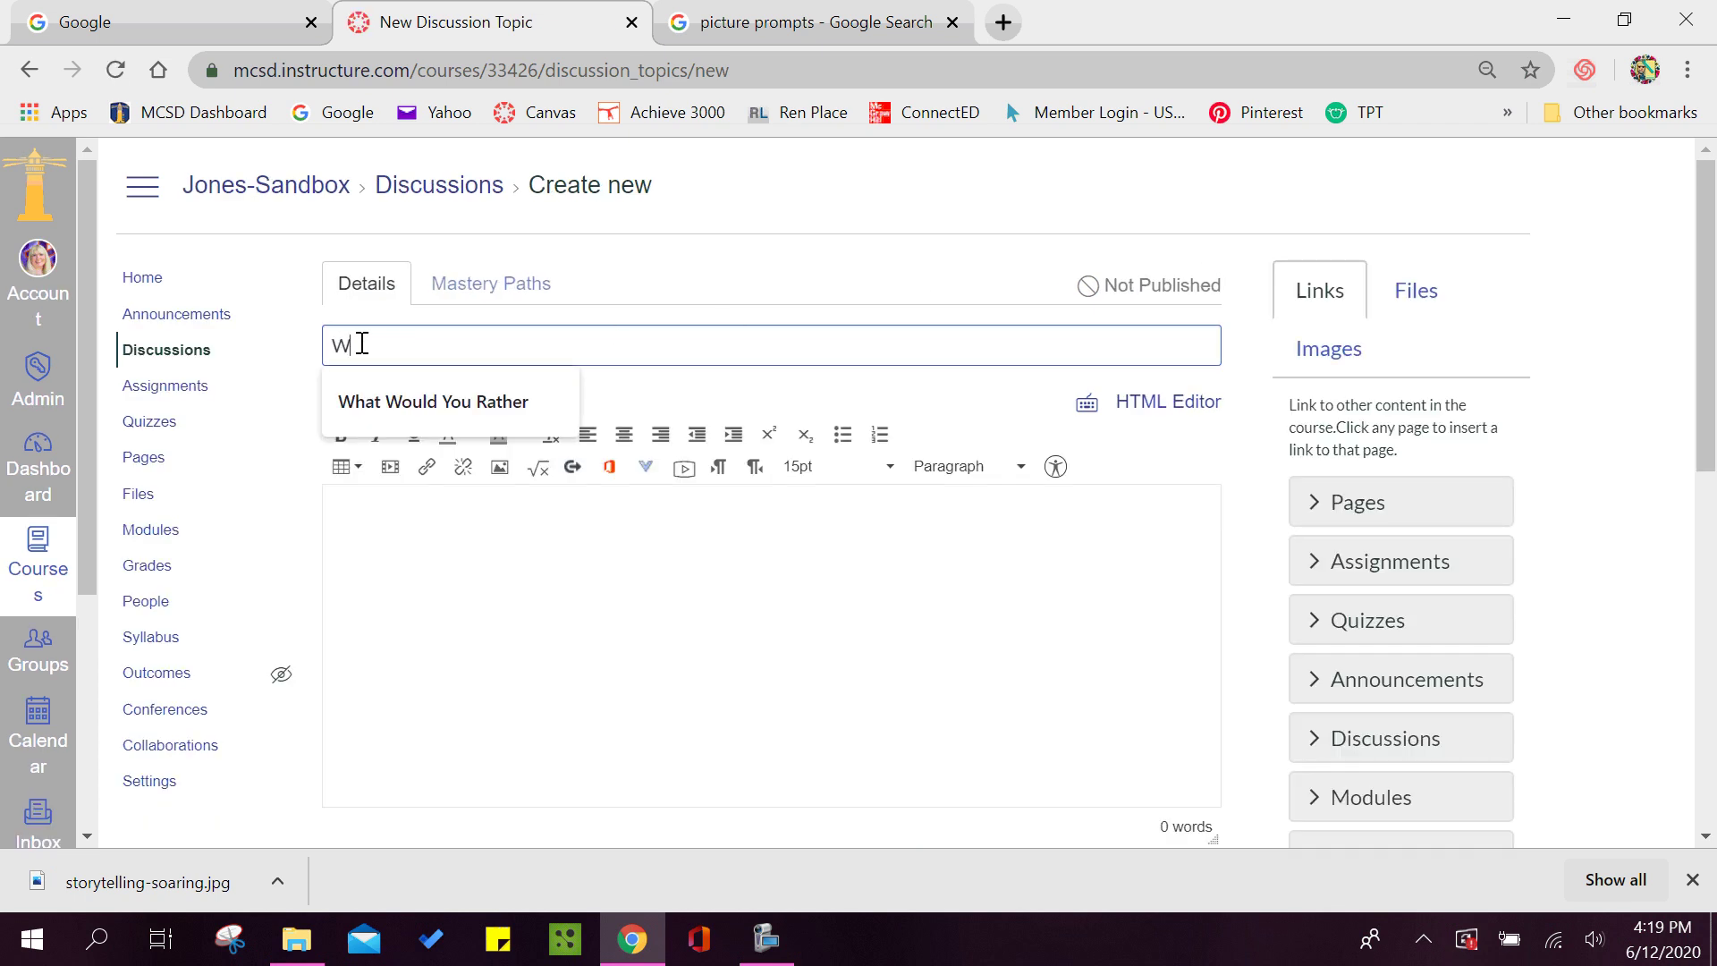
type("ho")
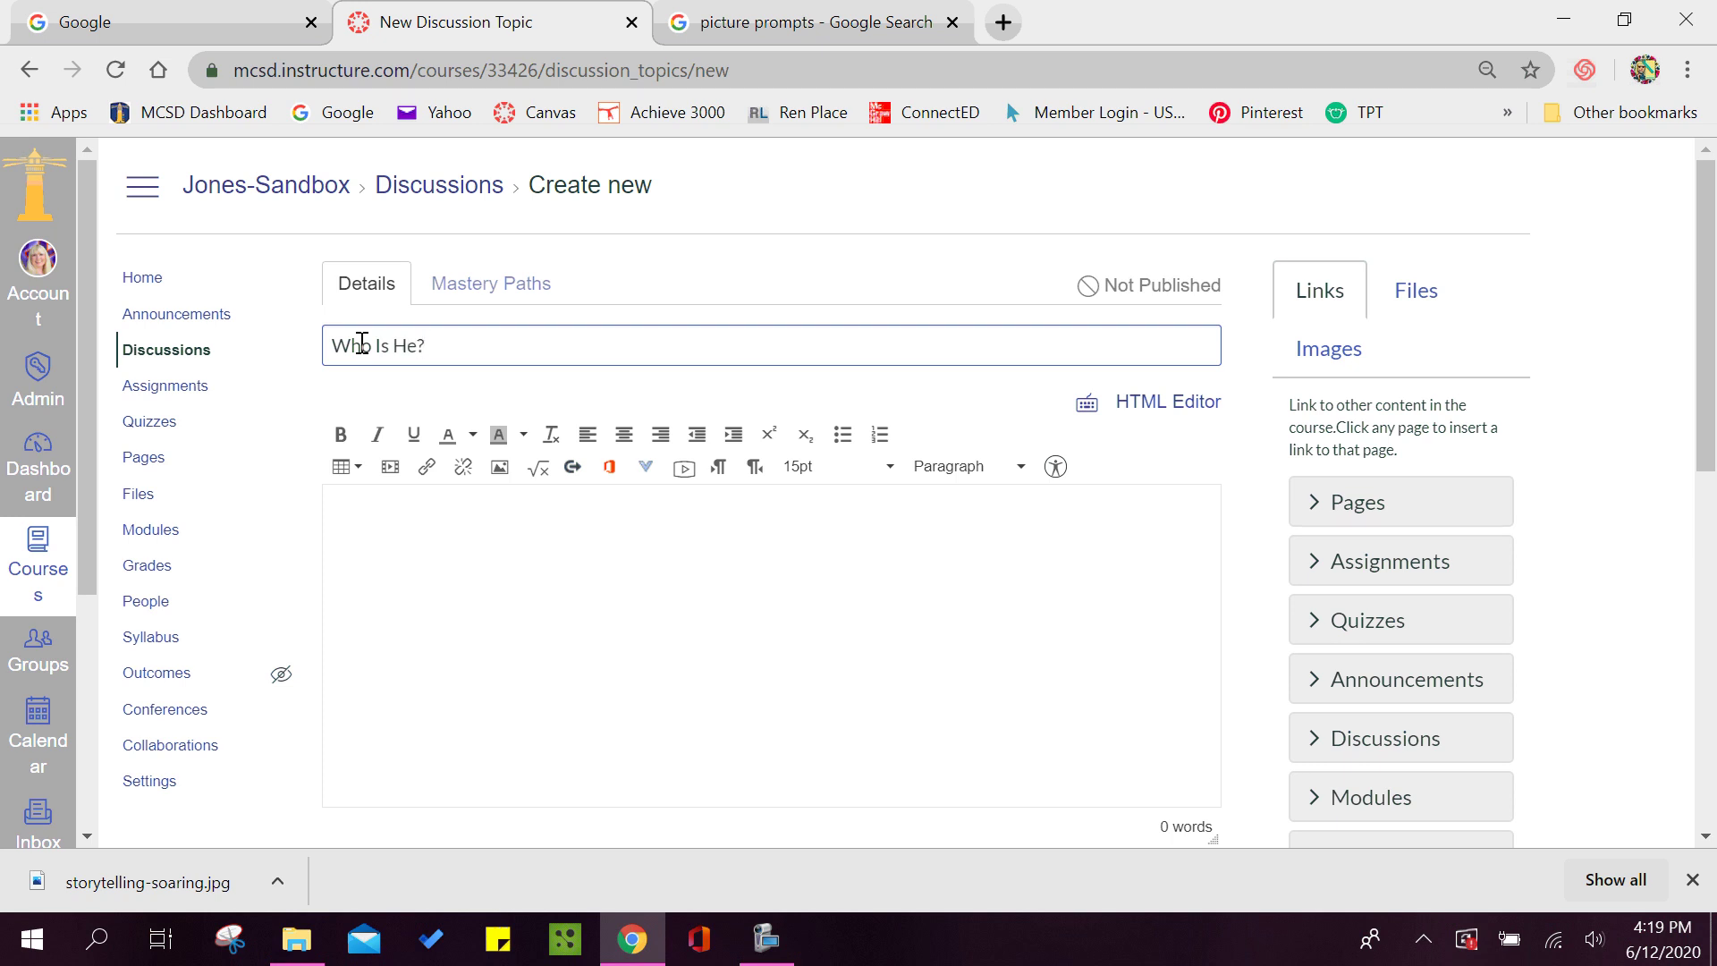
- Center the discussion body and begin inserting an image from Canvas, with the course's images folder as the upload location
left_click(488, 538)
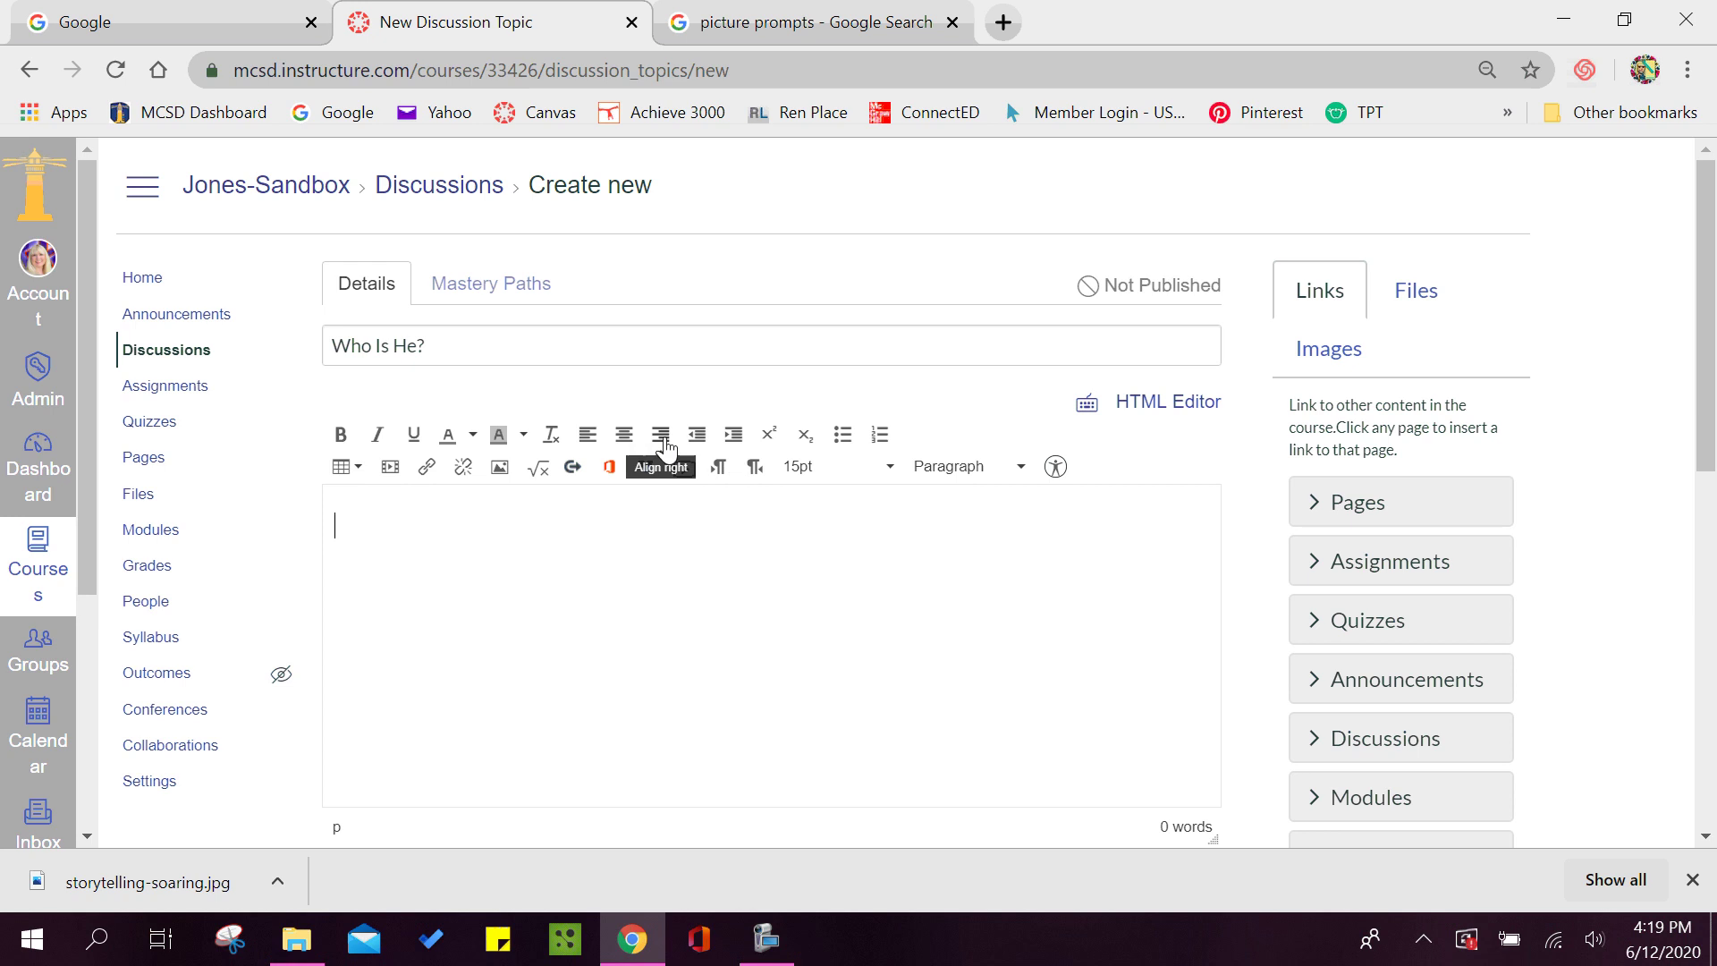
left_click(624, 436)
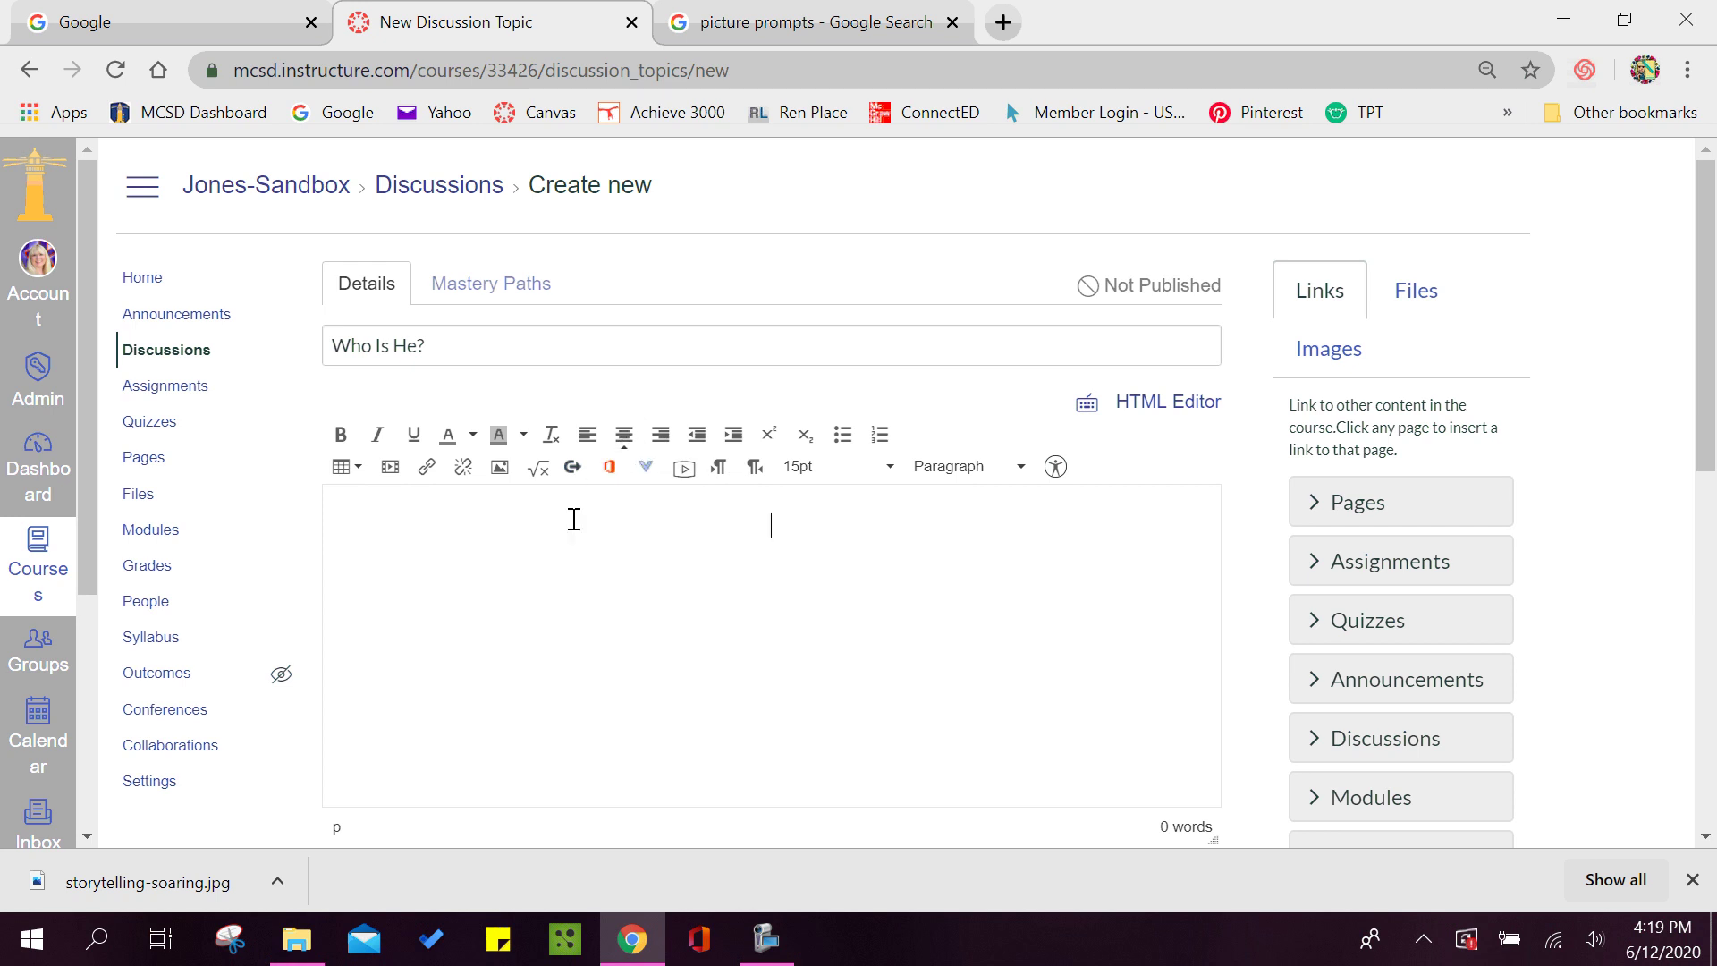
left_click(502, 475)
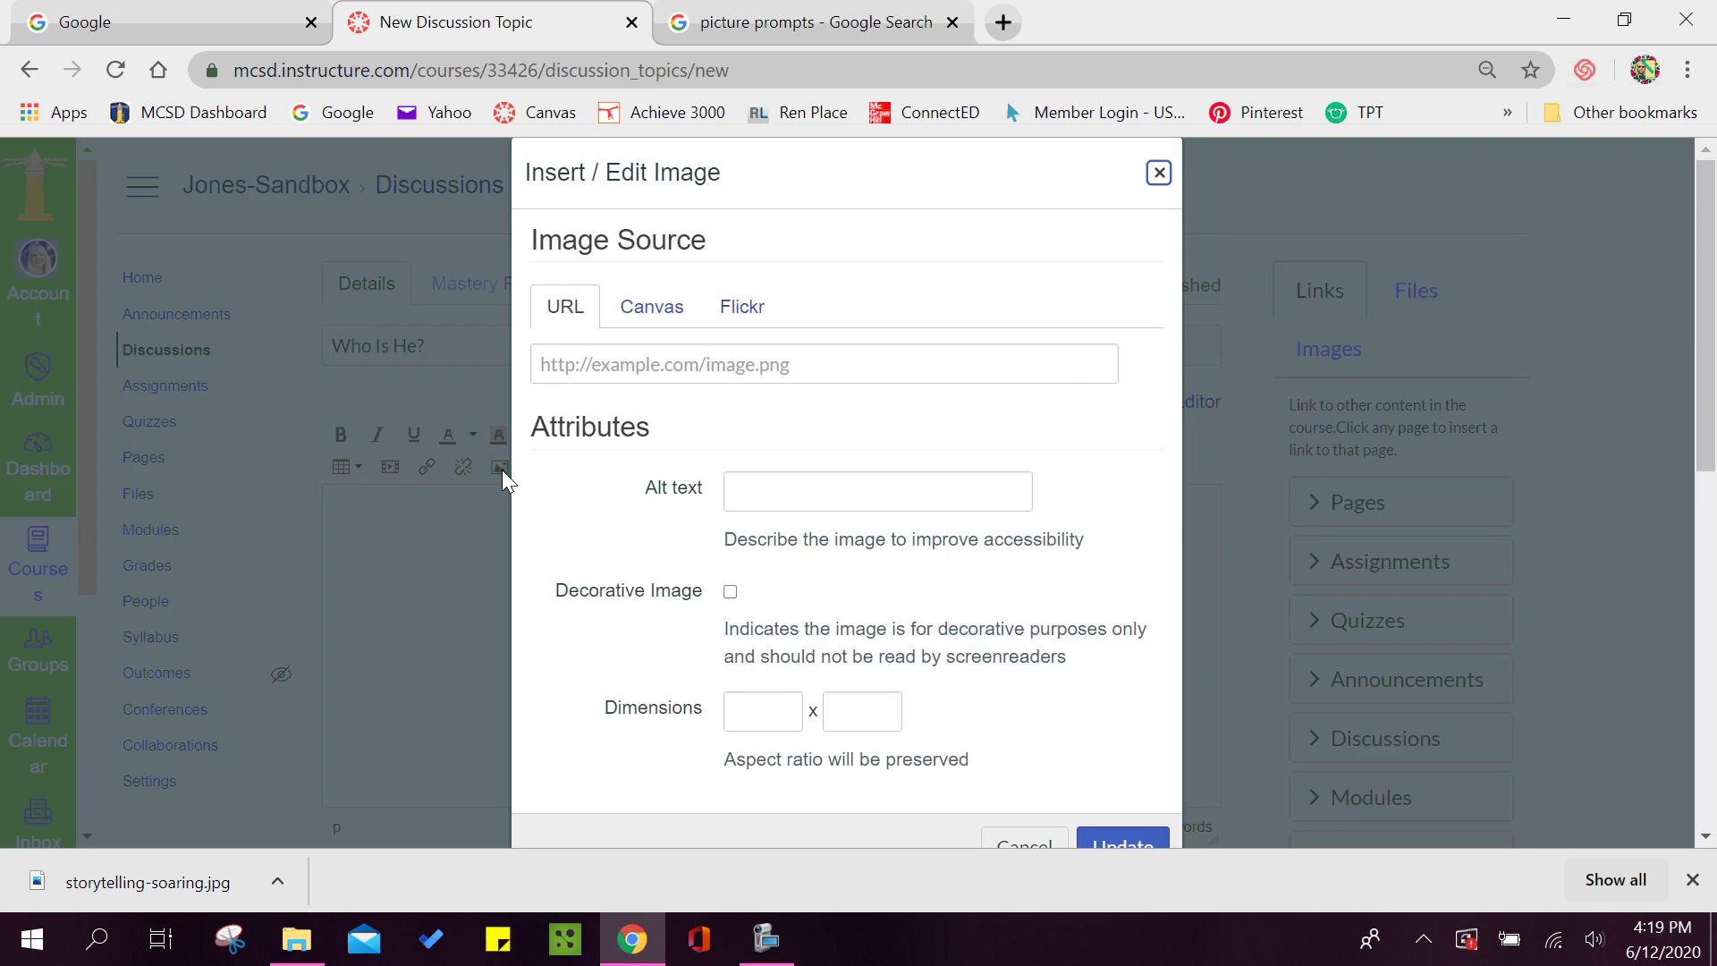
left_click(657, 313)
left_click(681, 424)
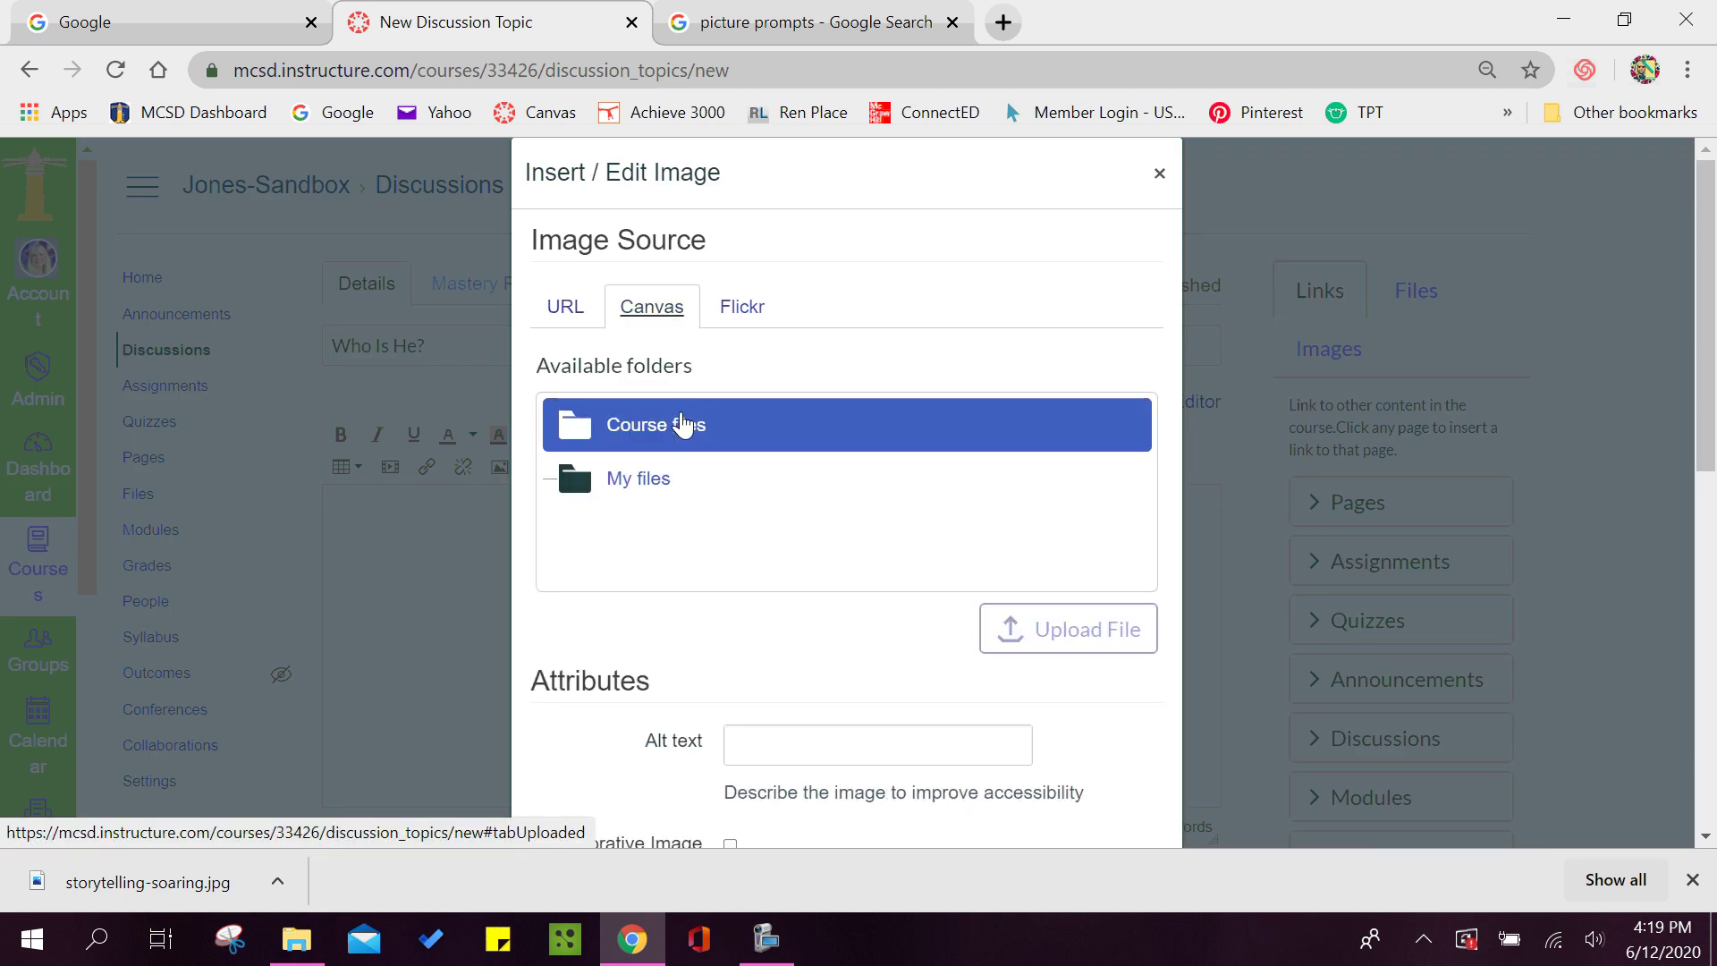
left_click(654, 474)
left_click(656, 433)
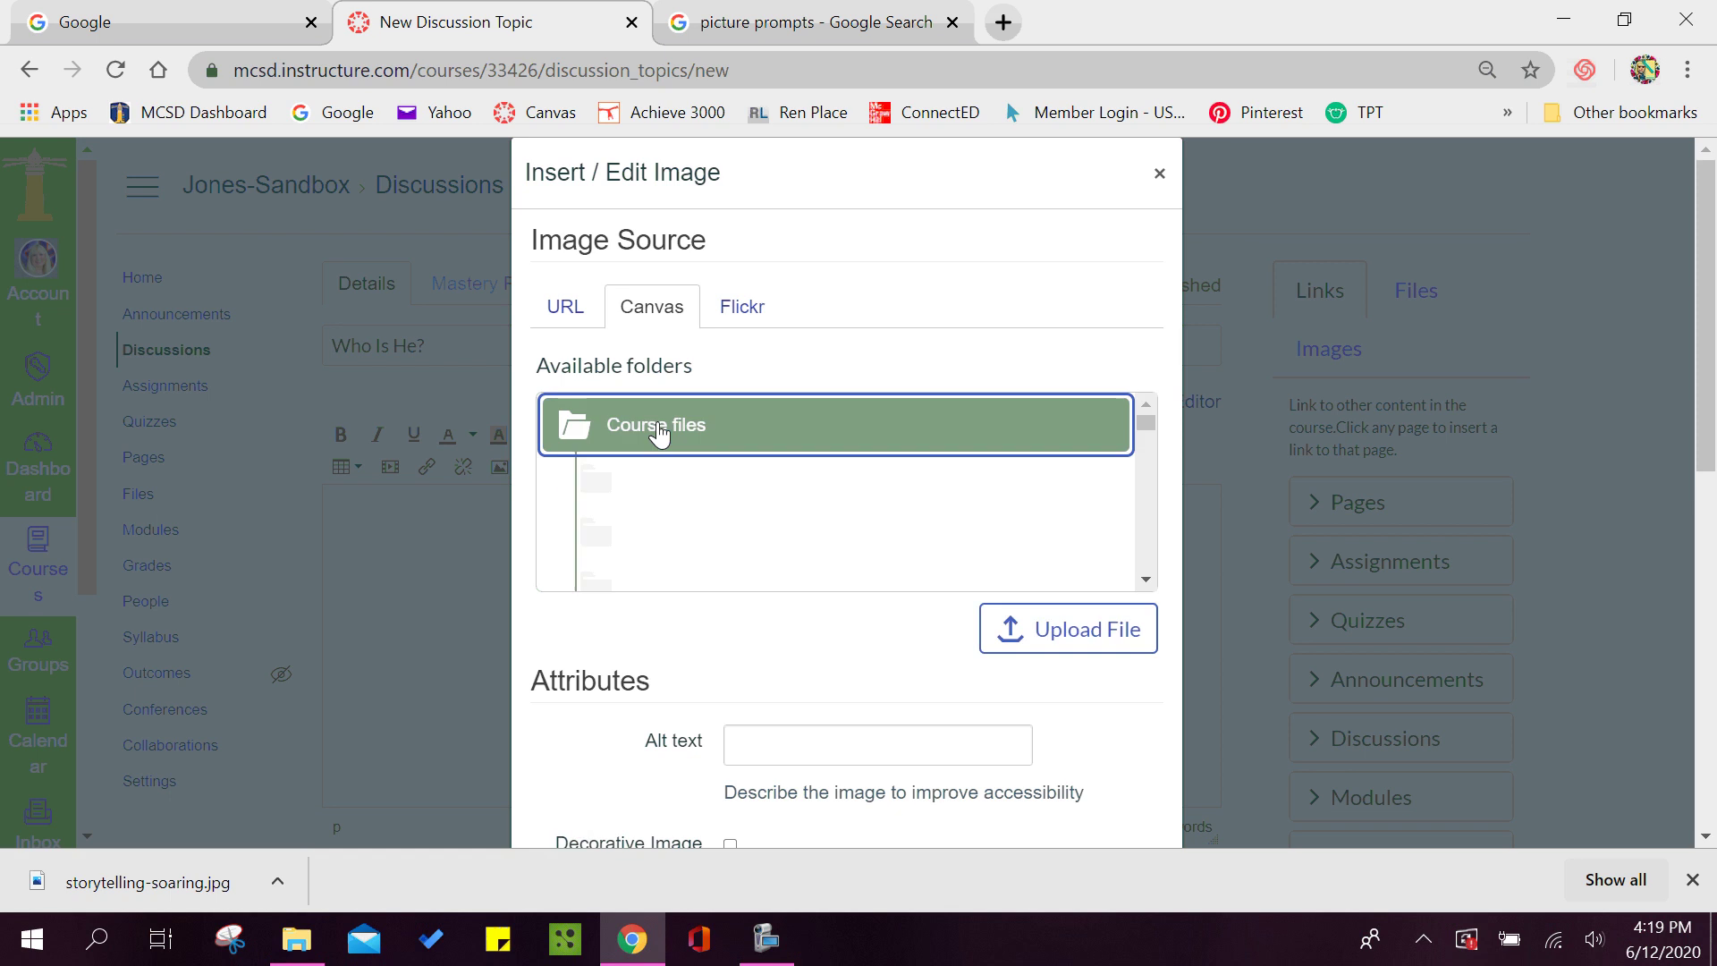
left_click(665, 533)
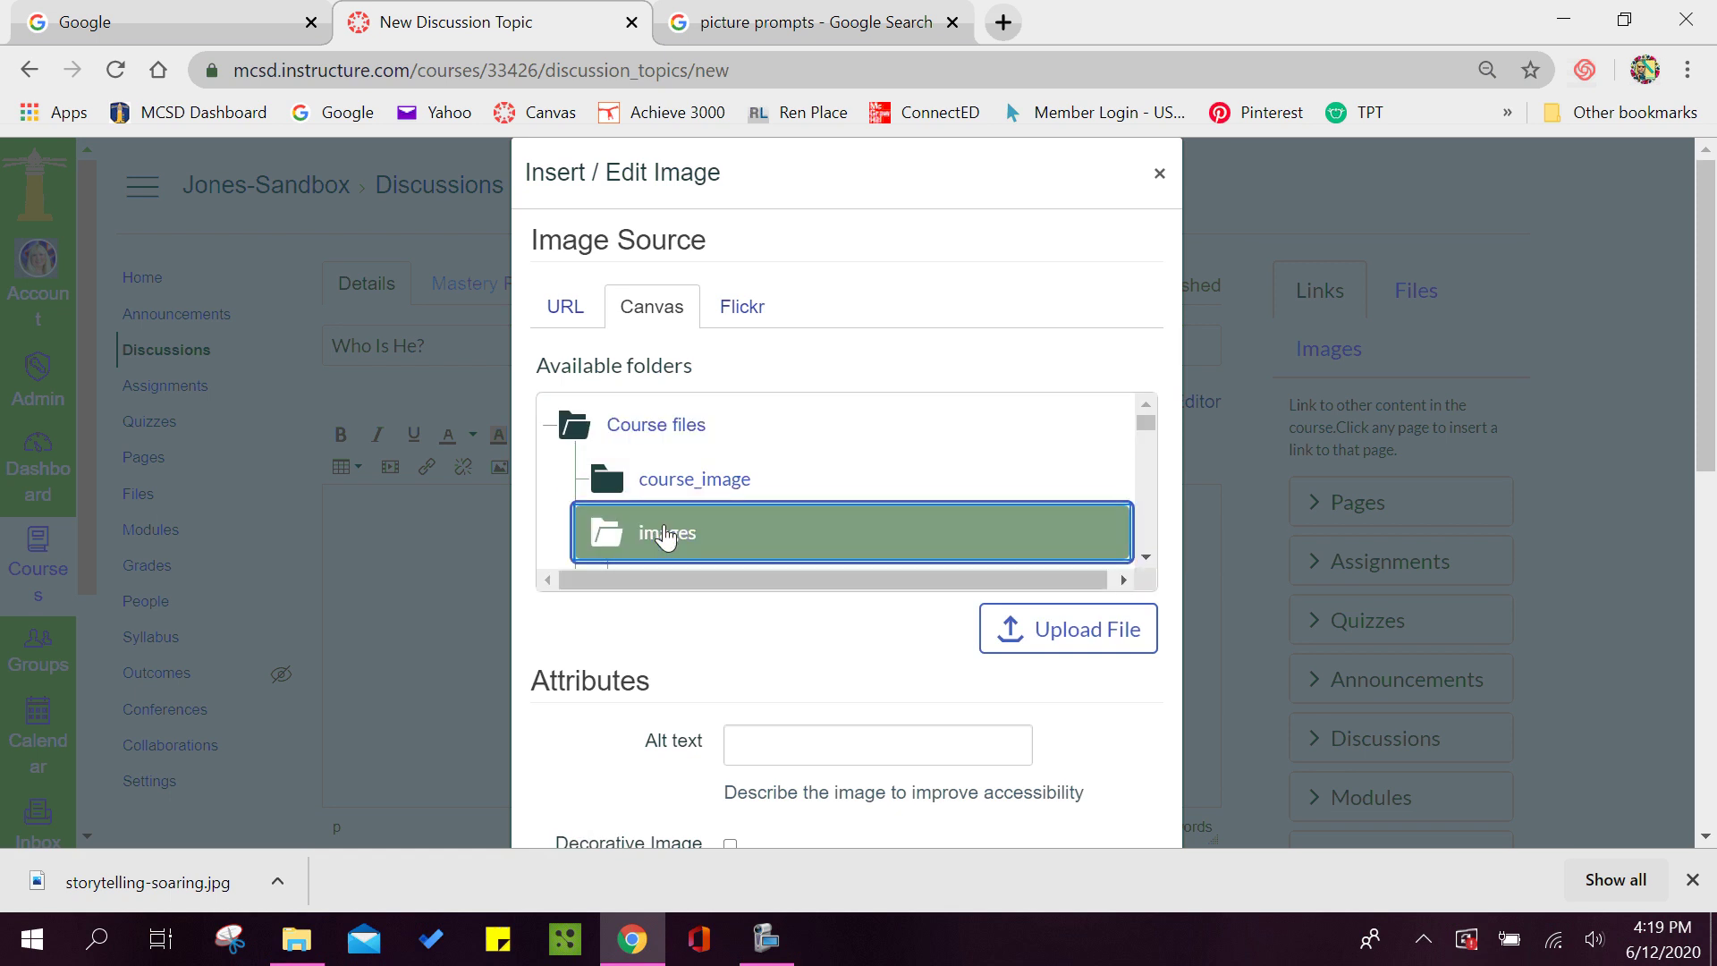
- Upload 'storytelling-soaring' from the _Growing In Canvas folder and insert it into the discussion body
left_click(1076, 645)
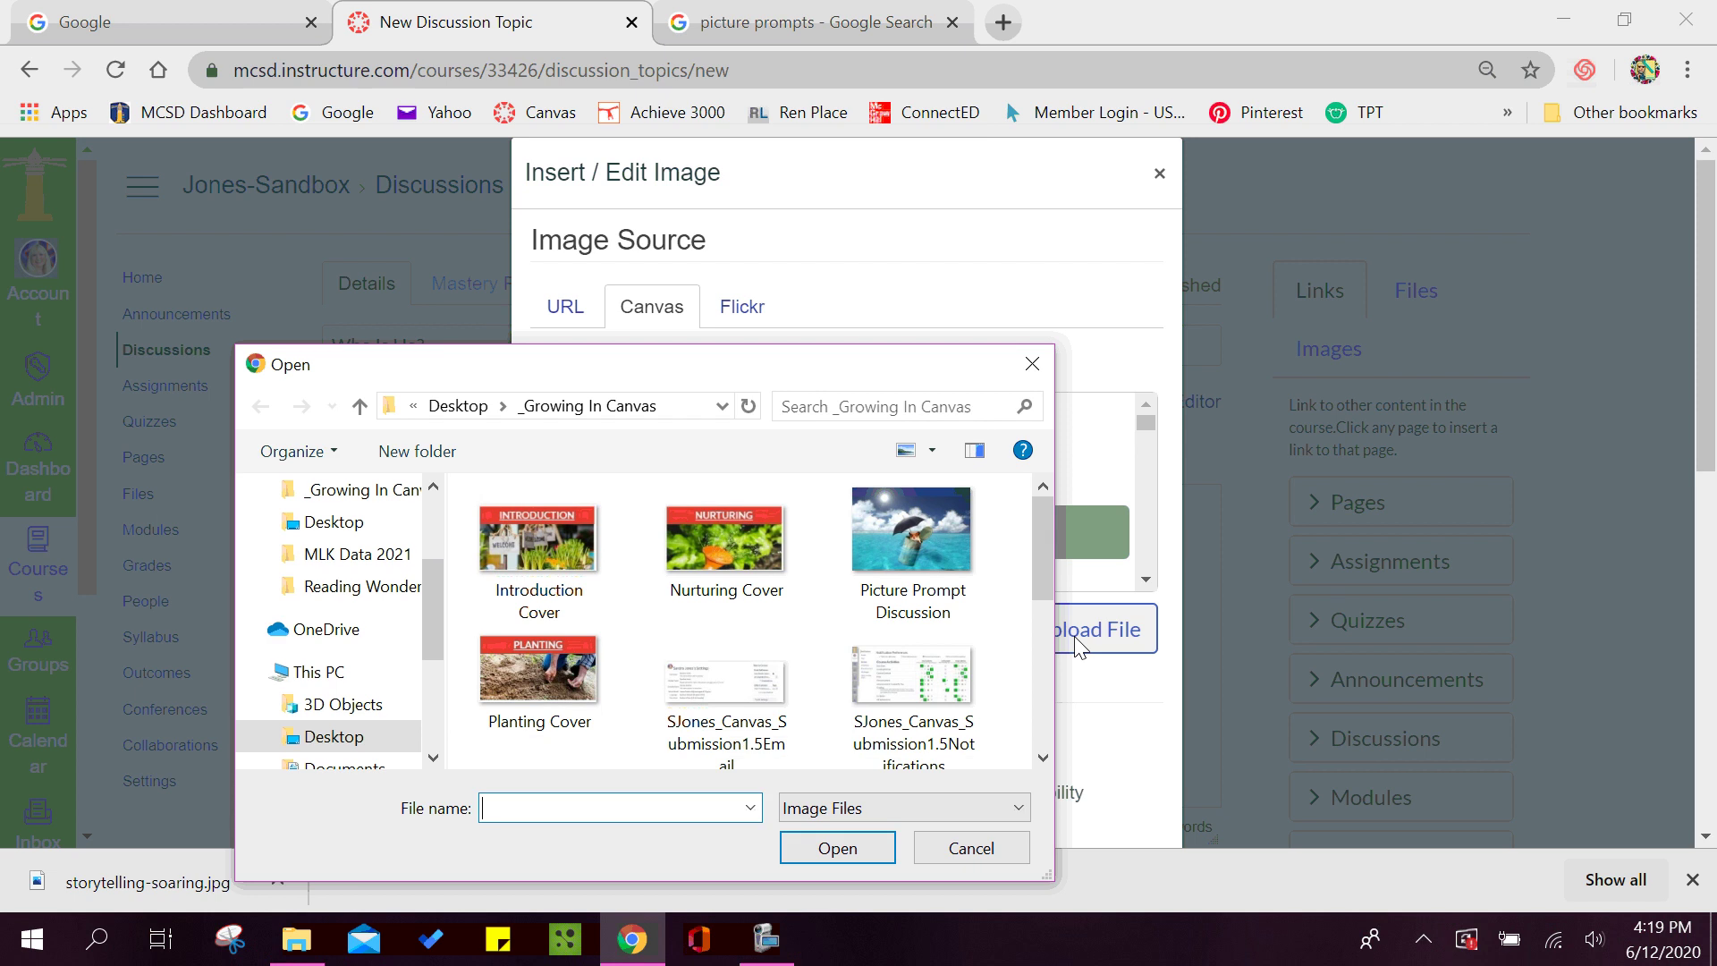
left_click_drag(1046, 533, 1030, 672)
left_click(735, 662)
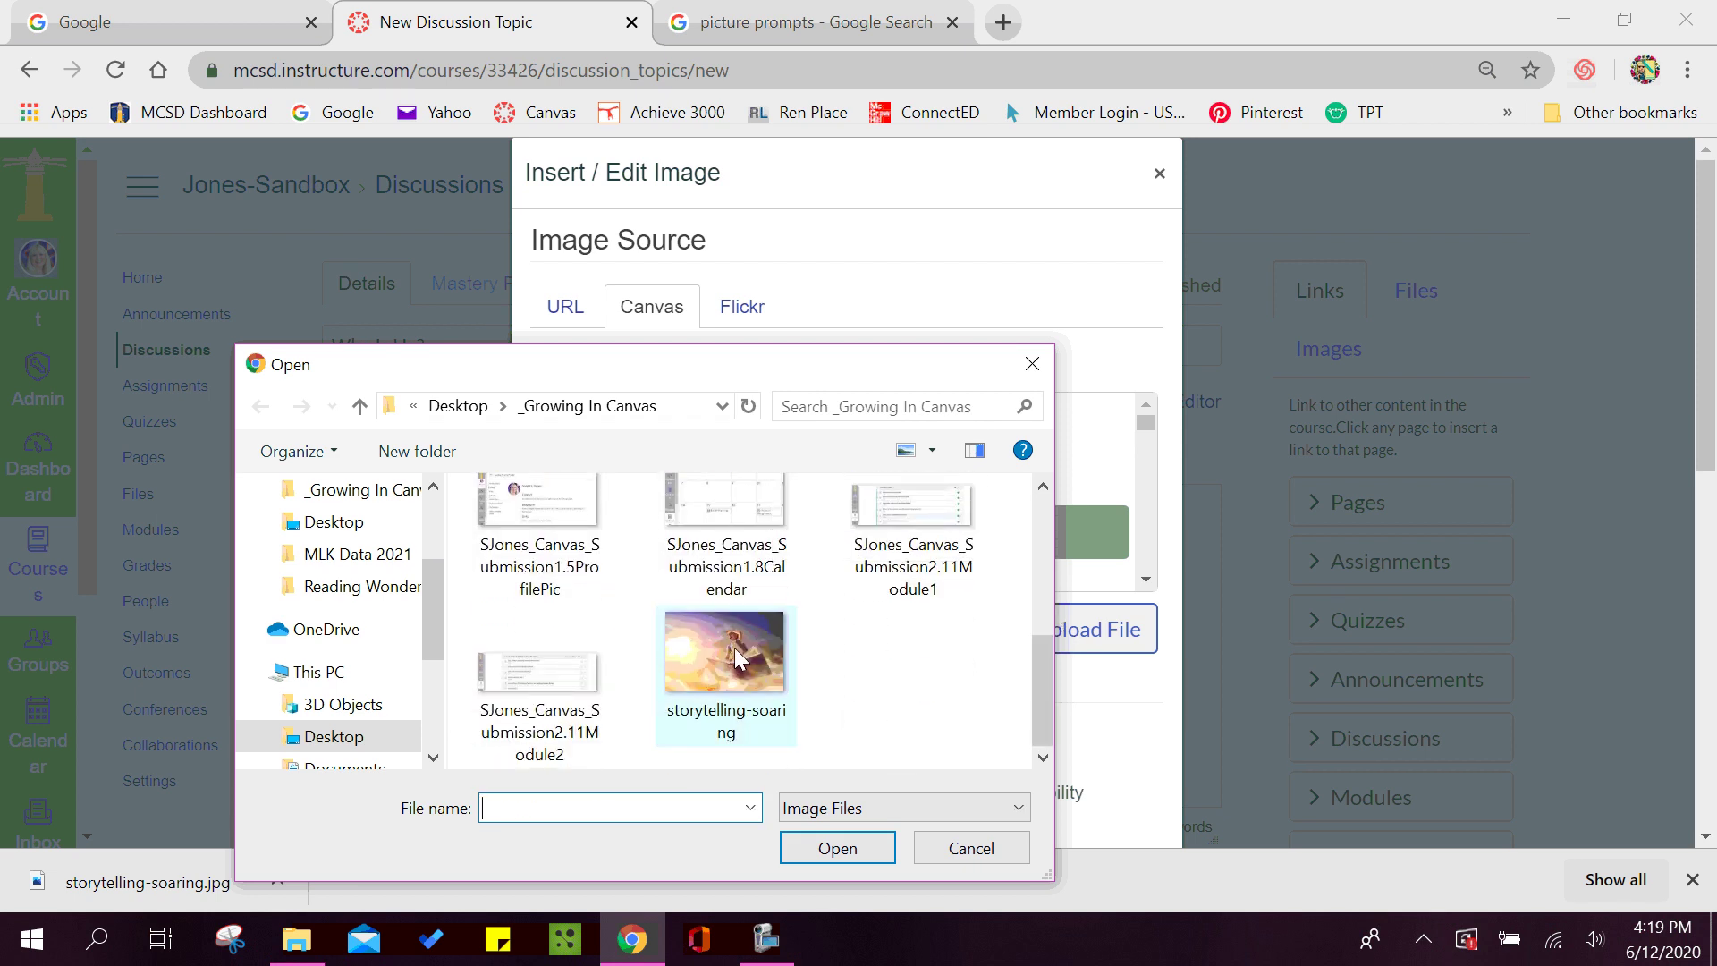
left_click(846, 850)
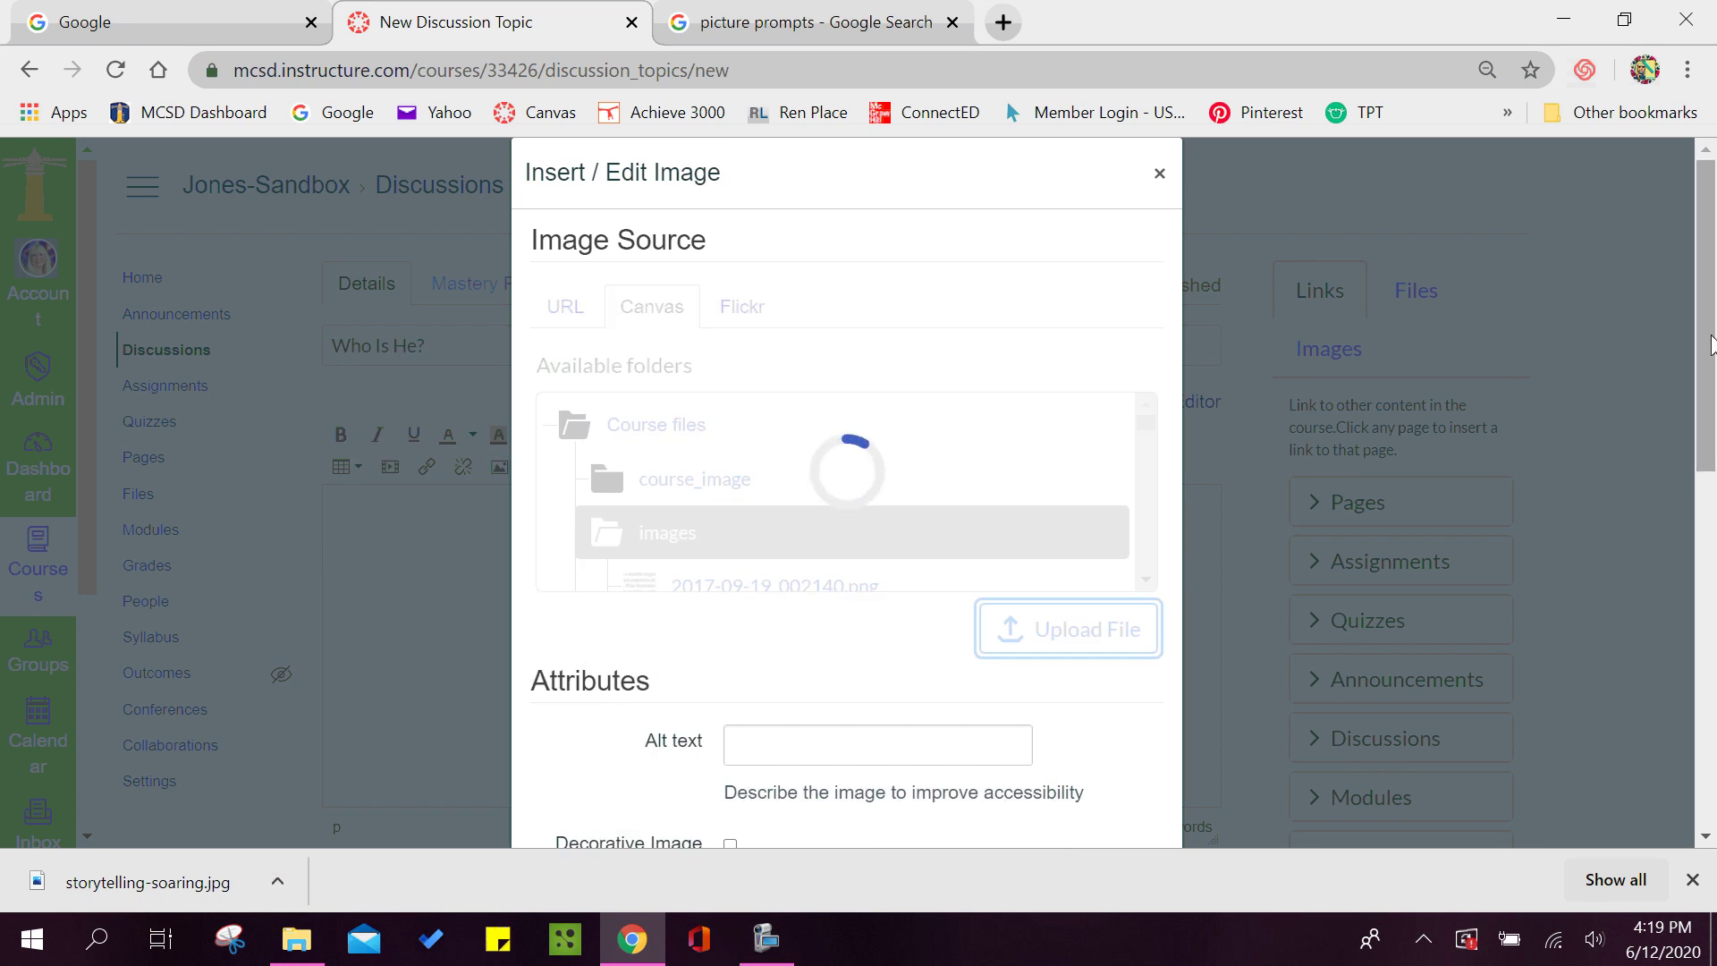
scroll(1710, 393, "down", 2)
scroll(1709, 394, "down", 1)
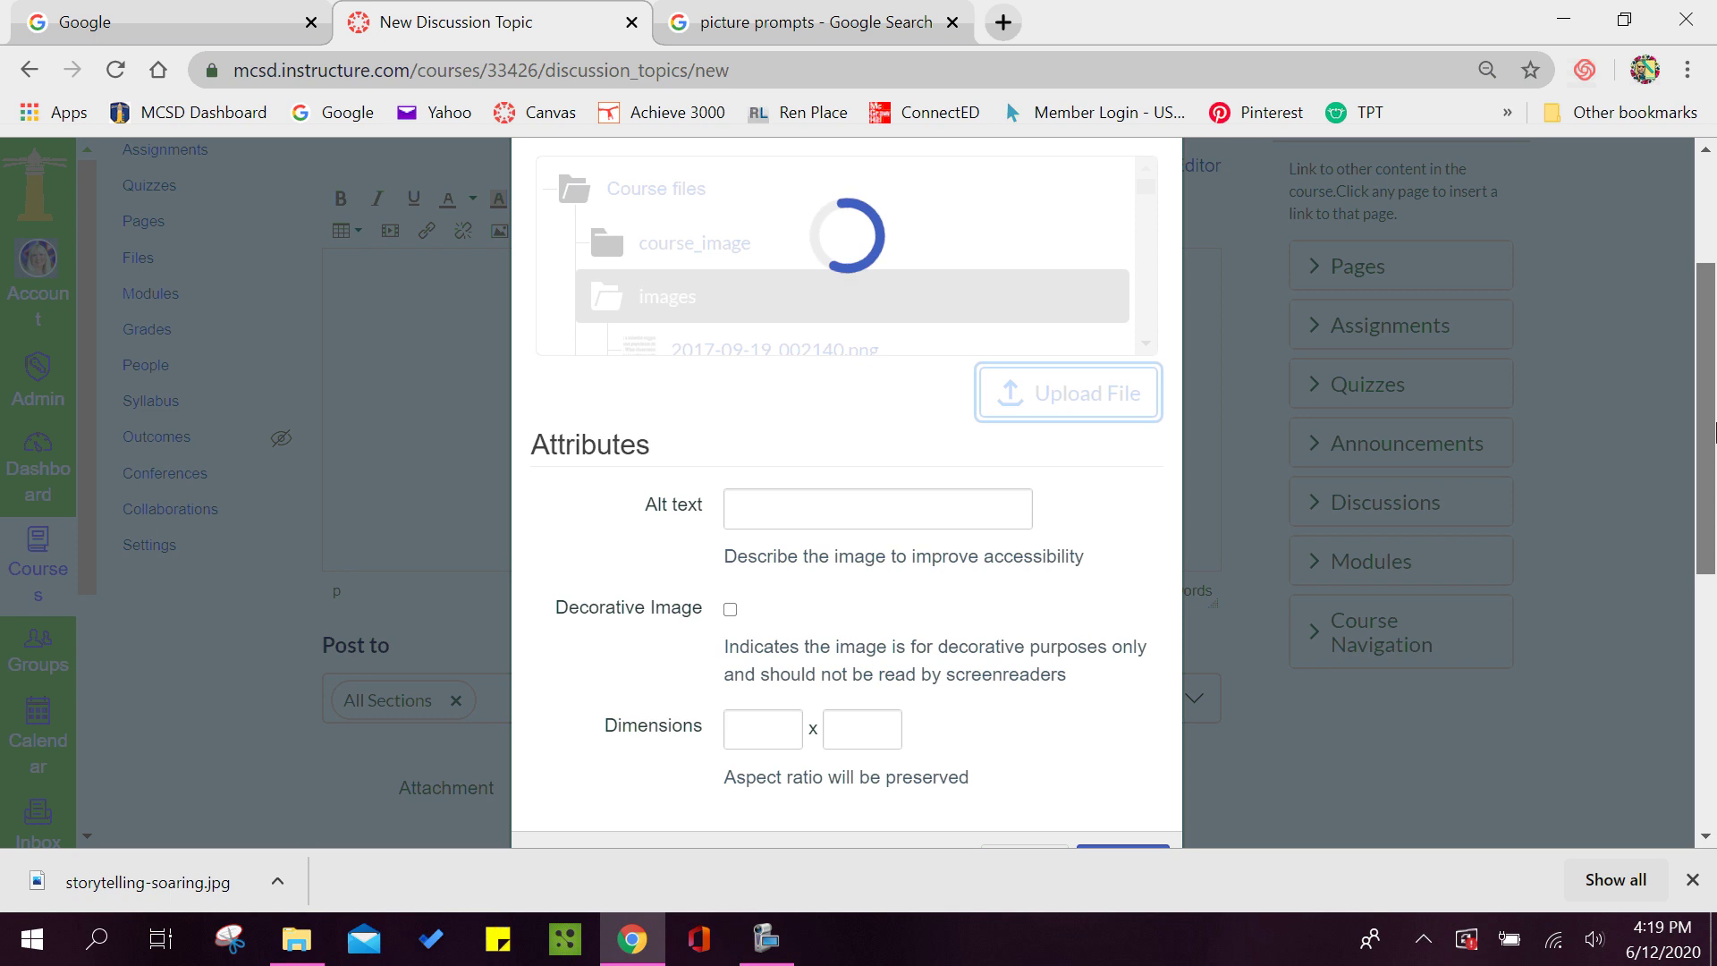
scroll(1710, 434, "down", 1)
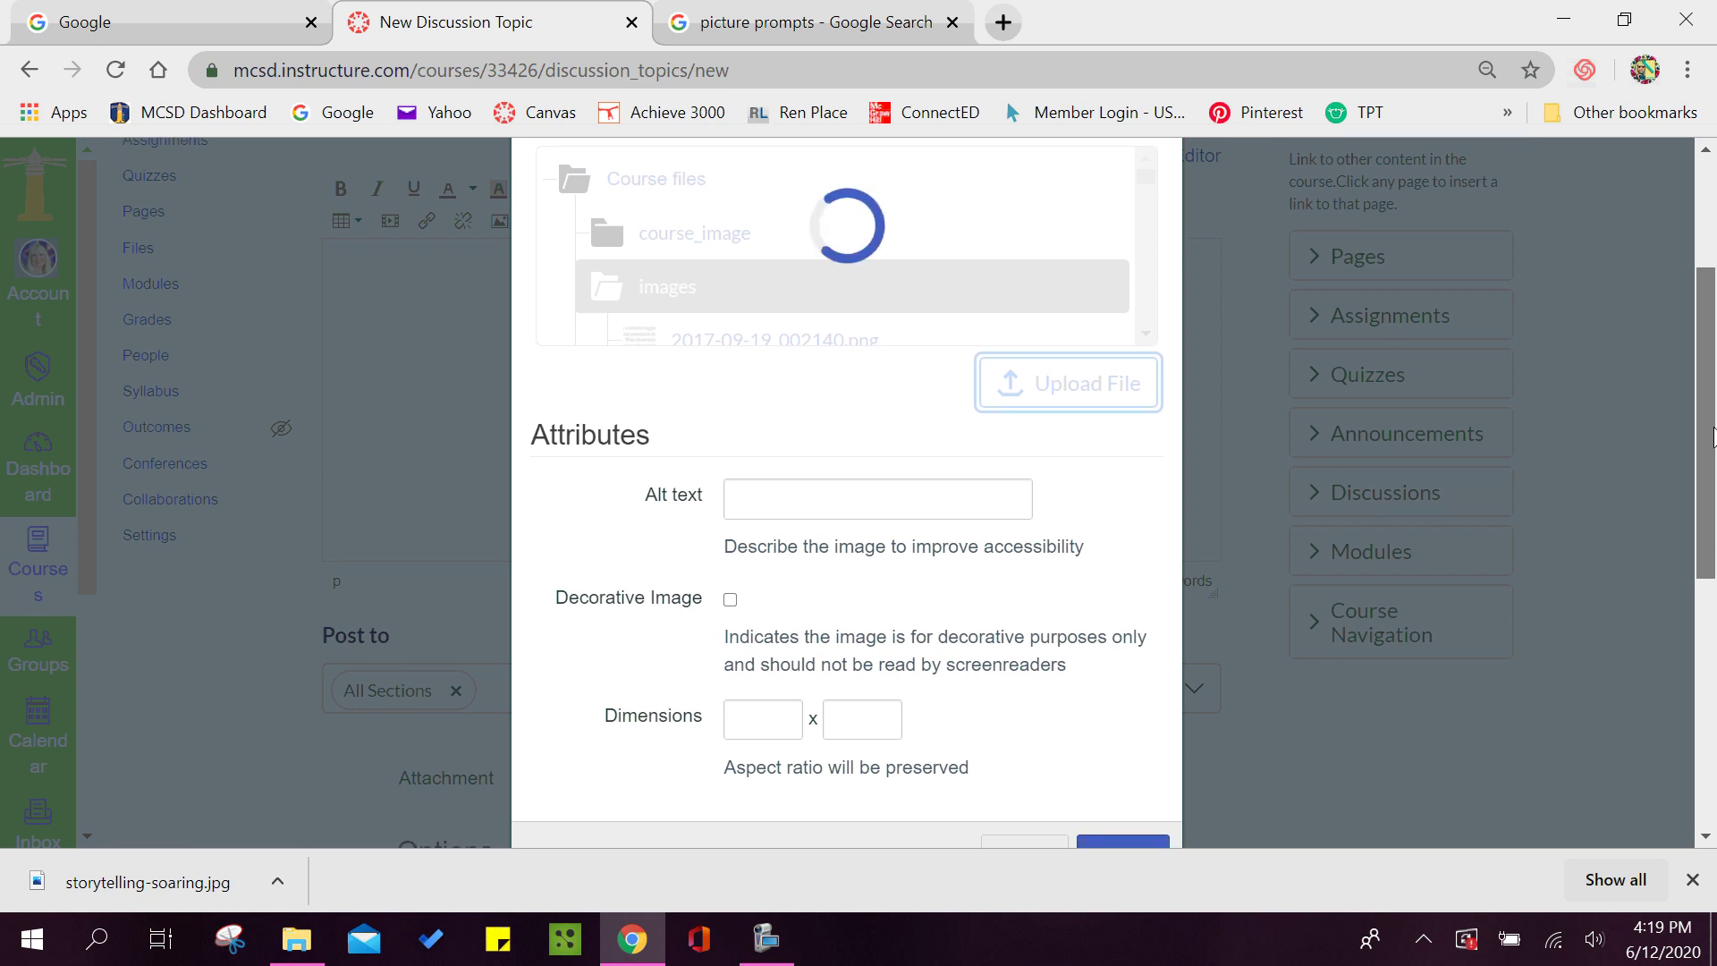
scroll(1711, 436, "down", 1)
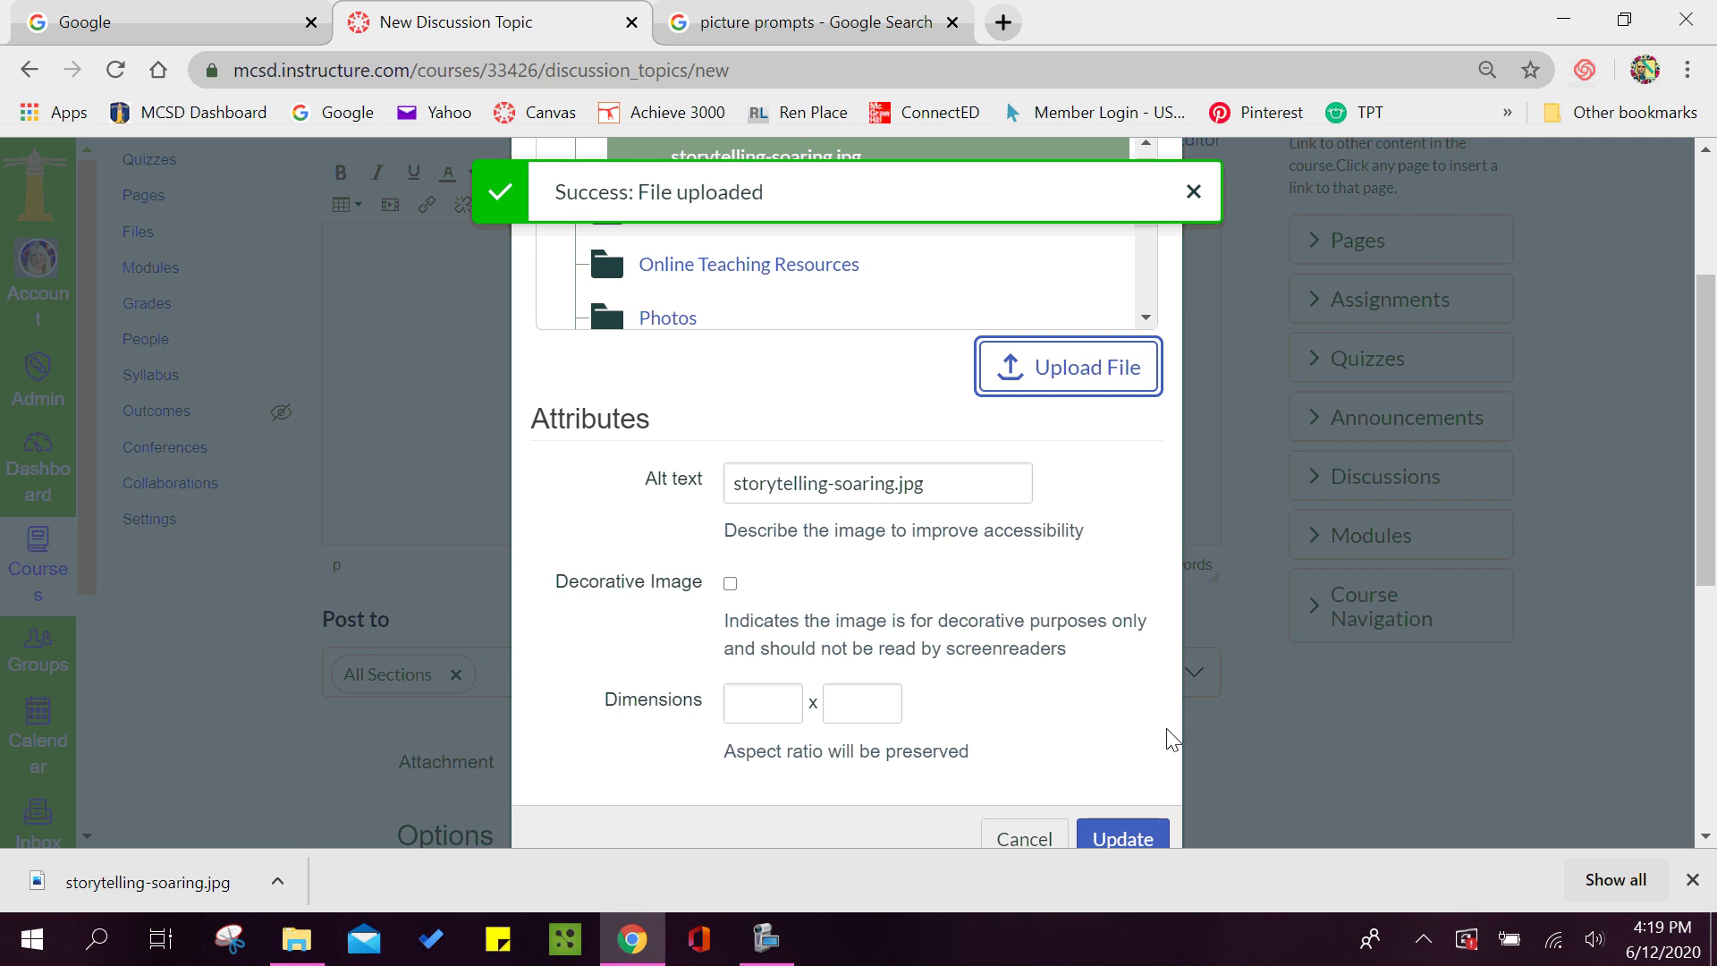
left_click(1123, 841)
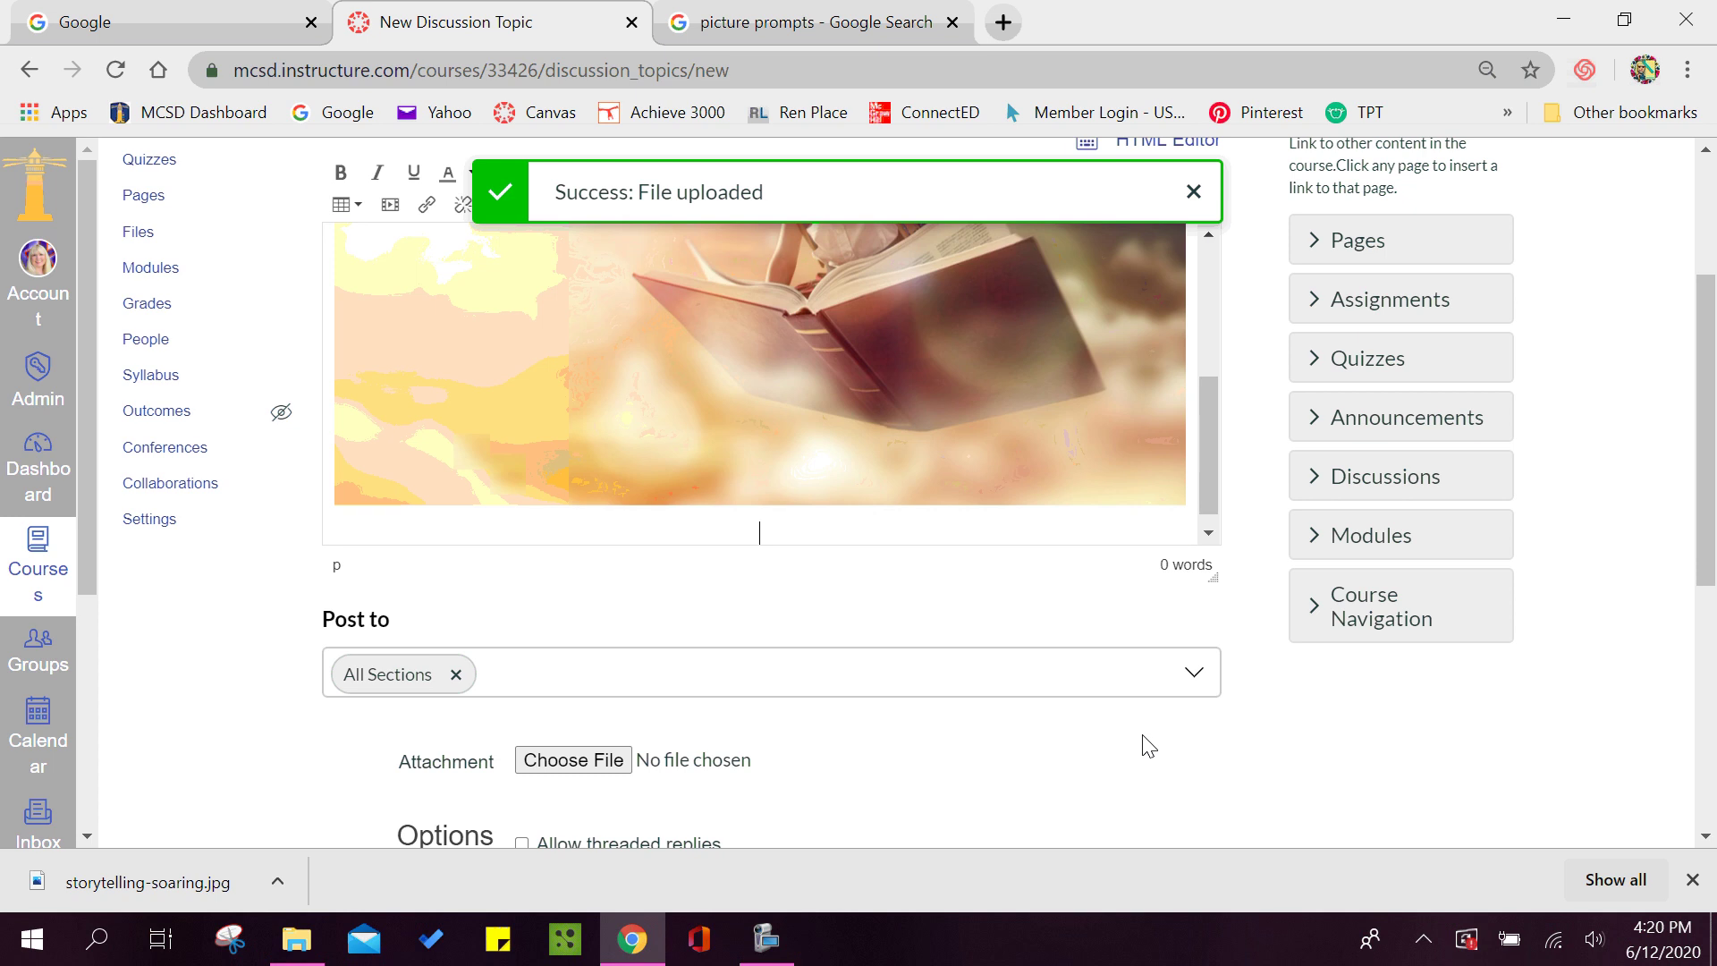
- Enter the question "Tell me five things this boy will see on his journey?" below the picture in the discussion body
type("Tell")
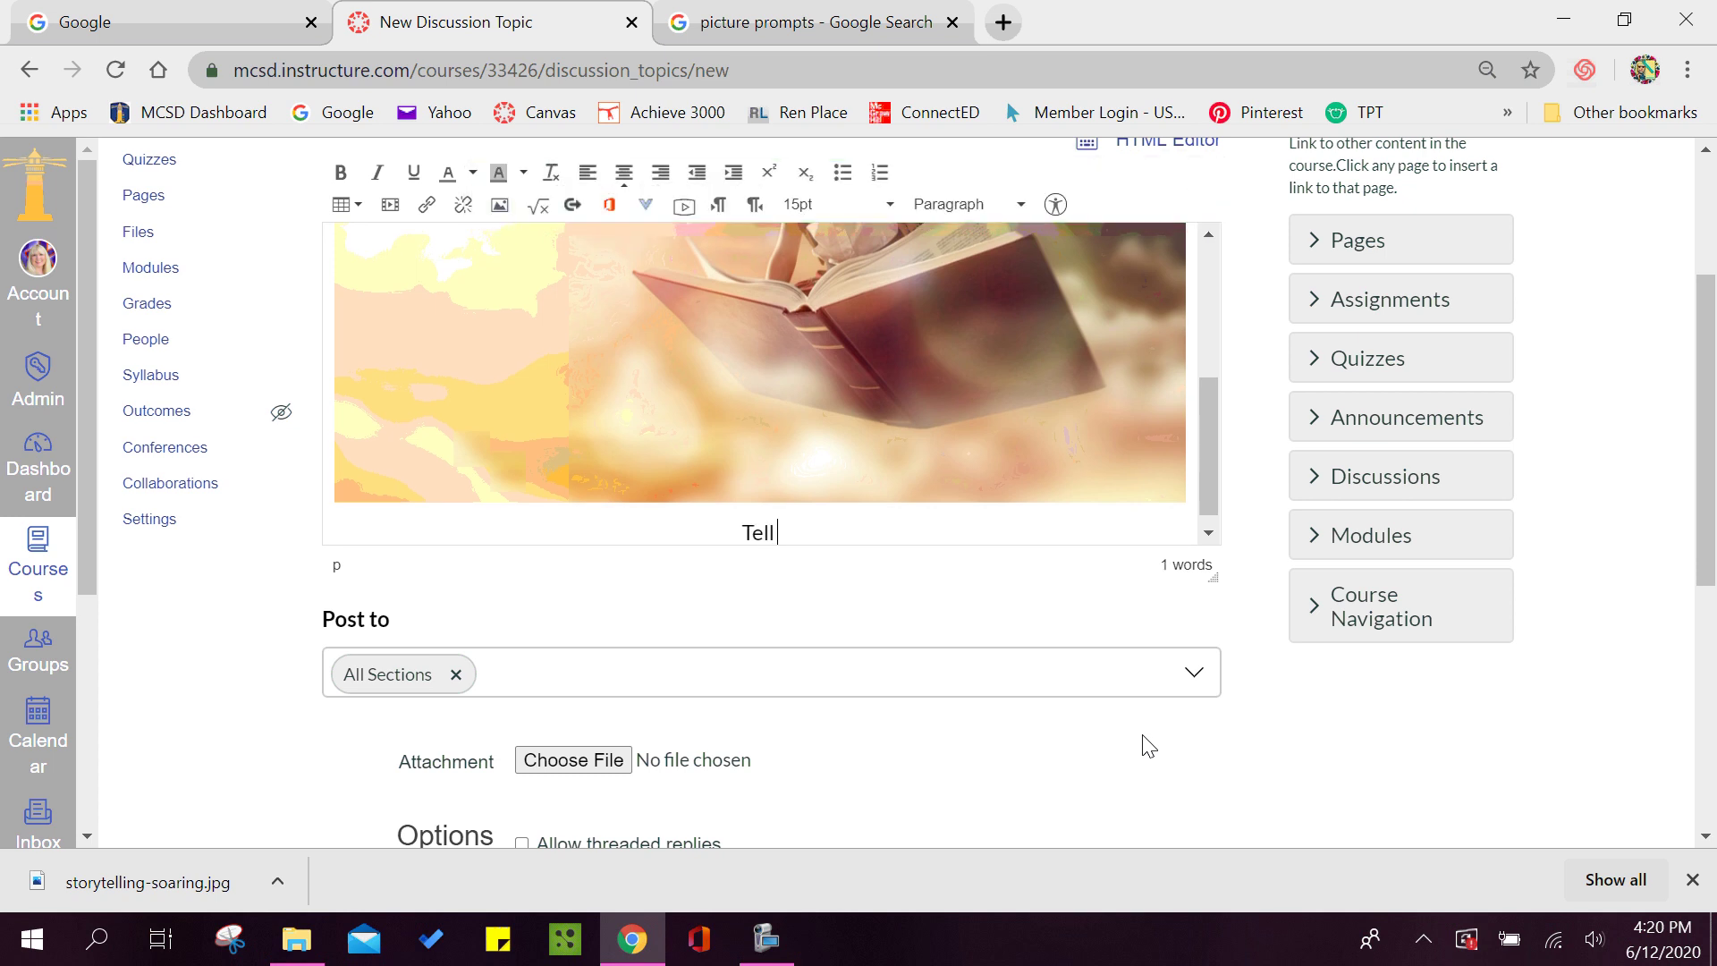
type(" me five things")
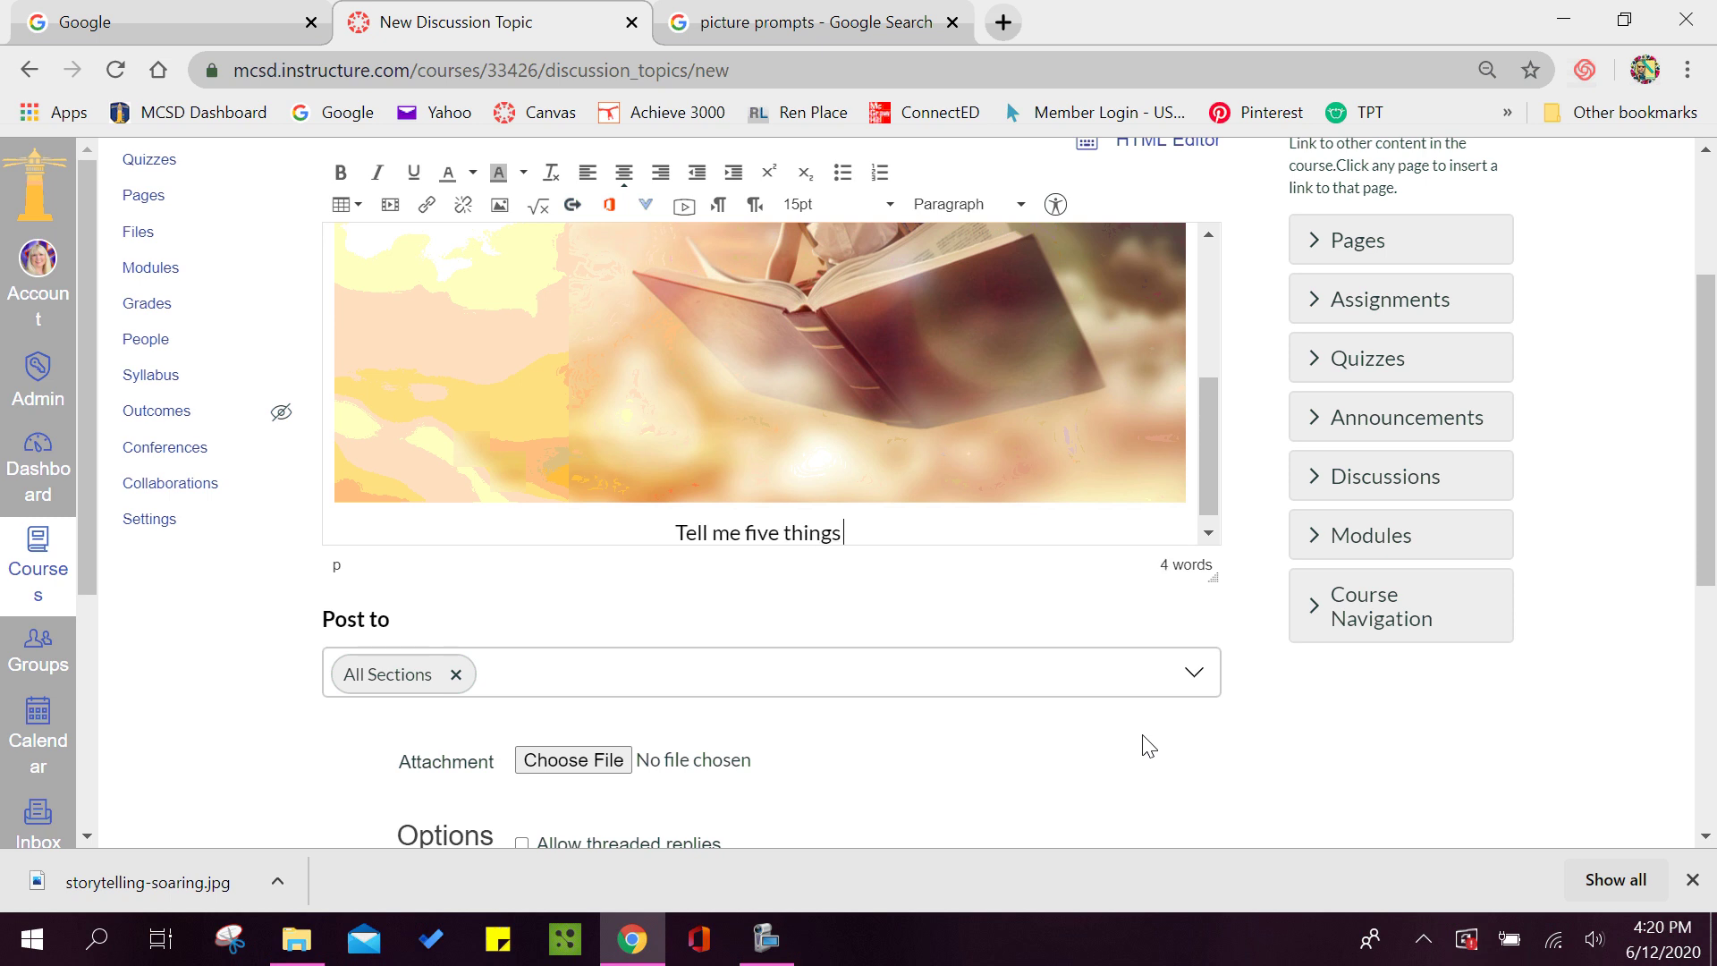
type(" this")
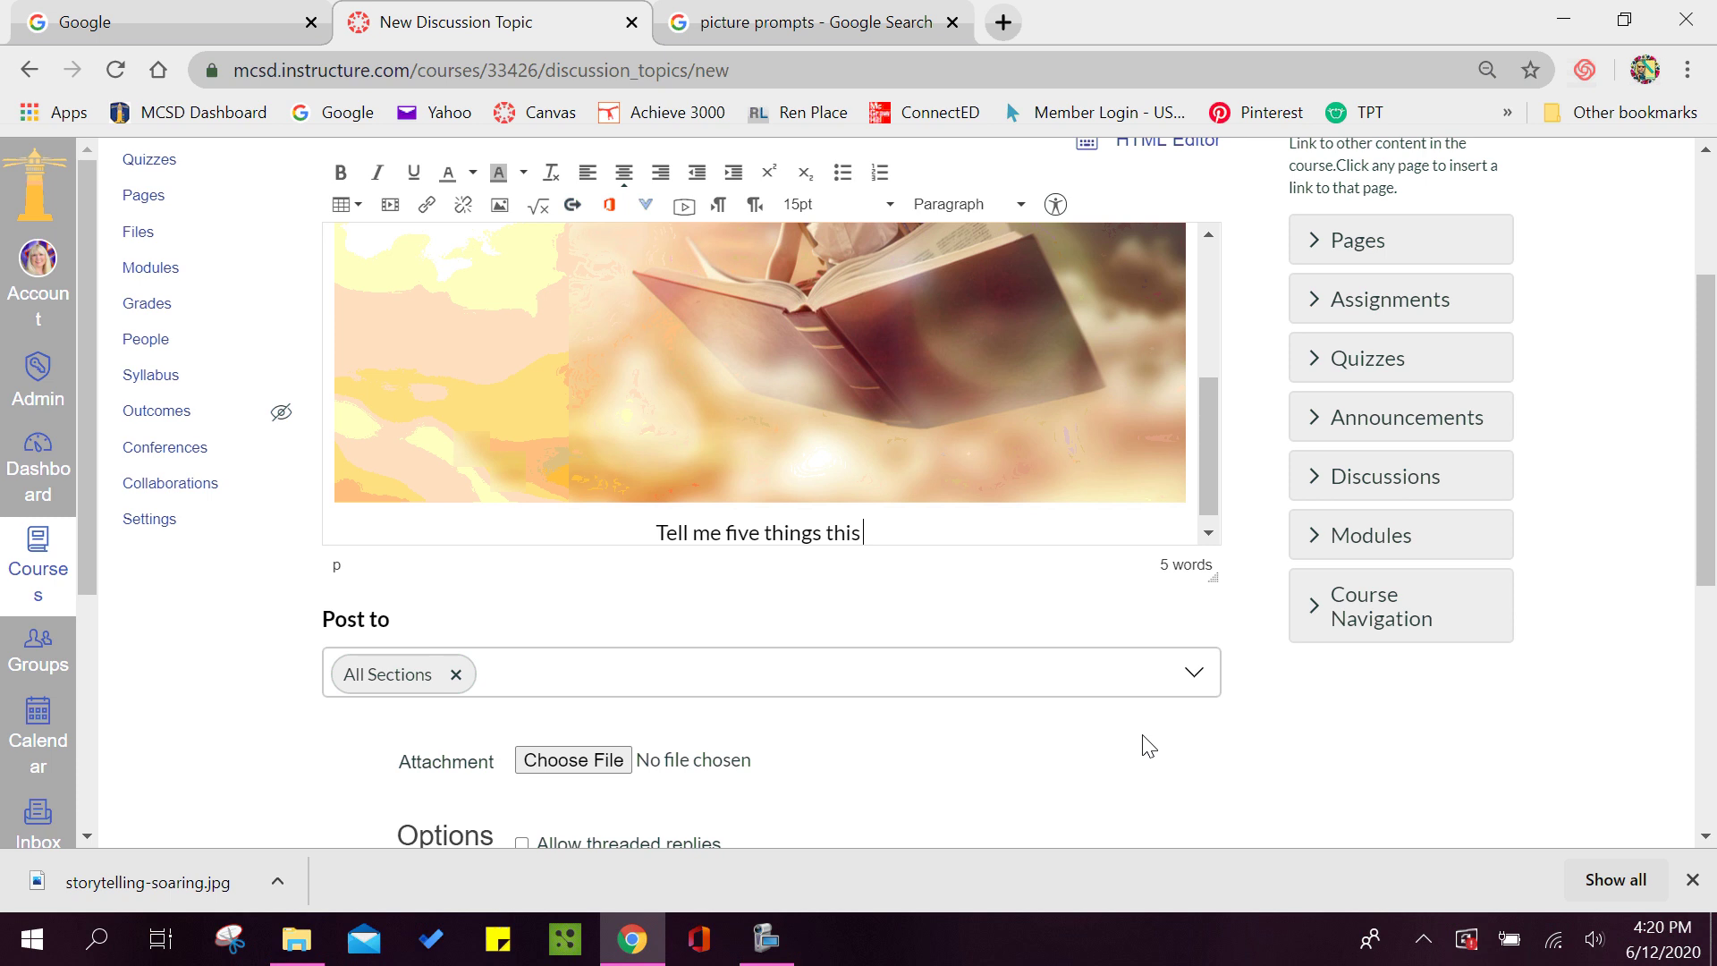
type(" boy wi")
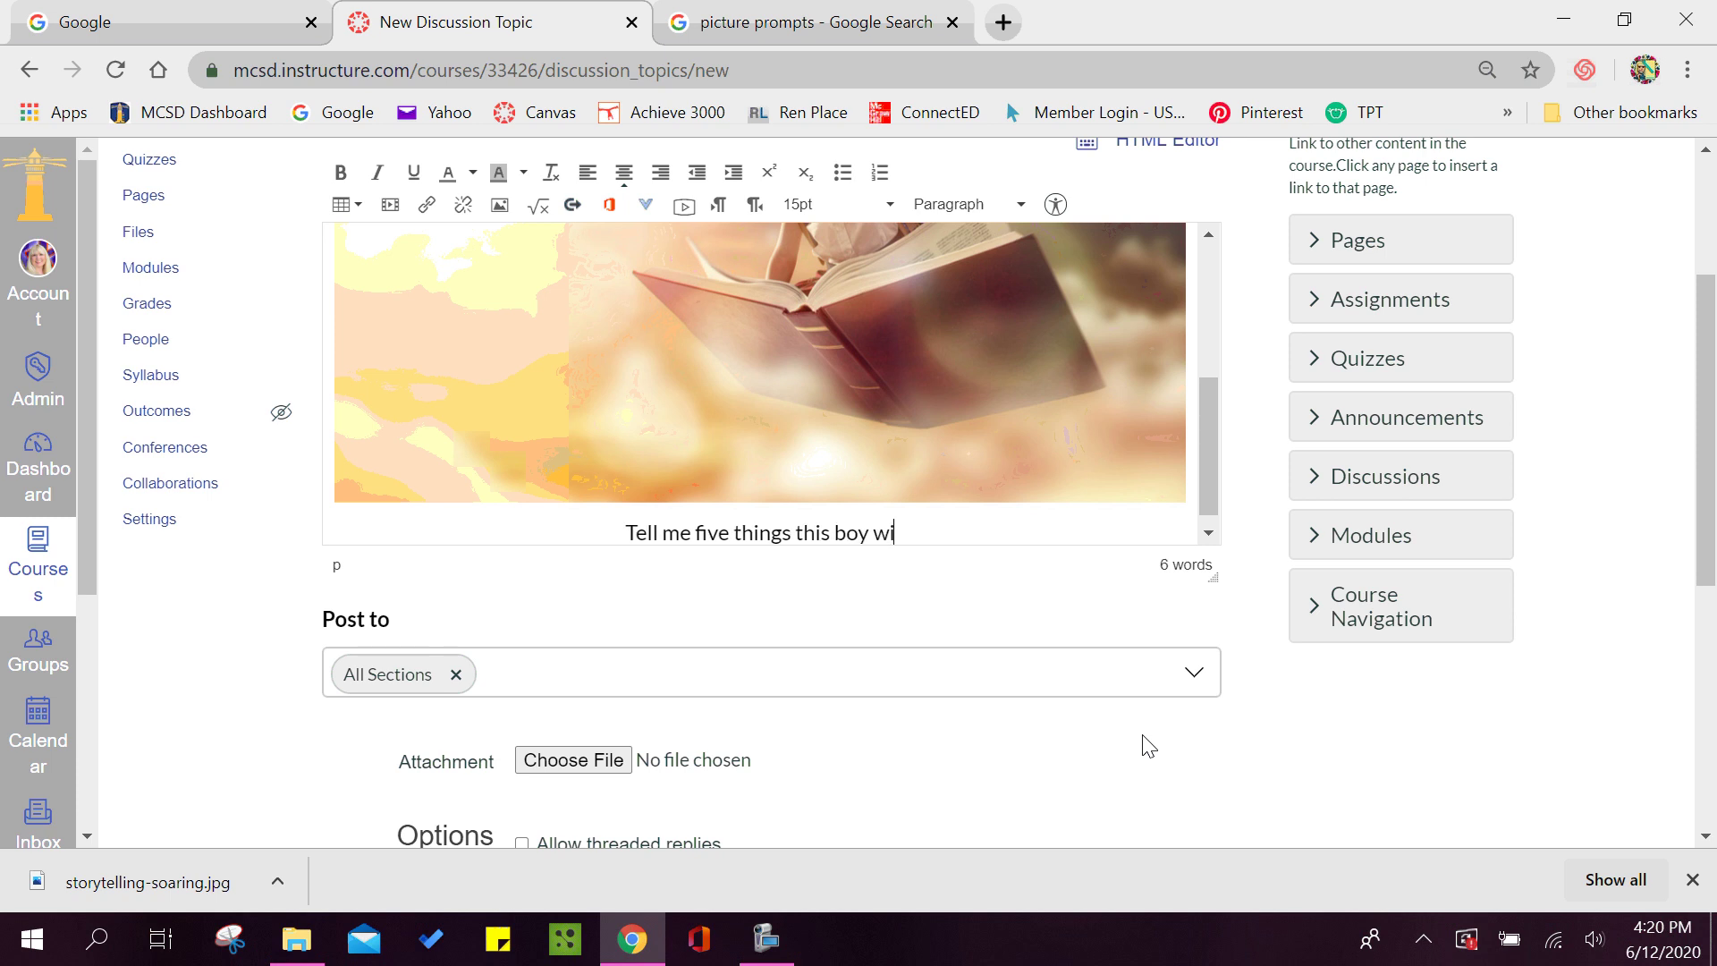
type("ll see")
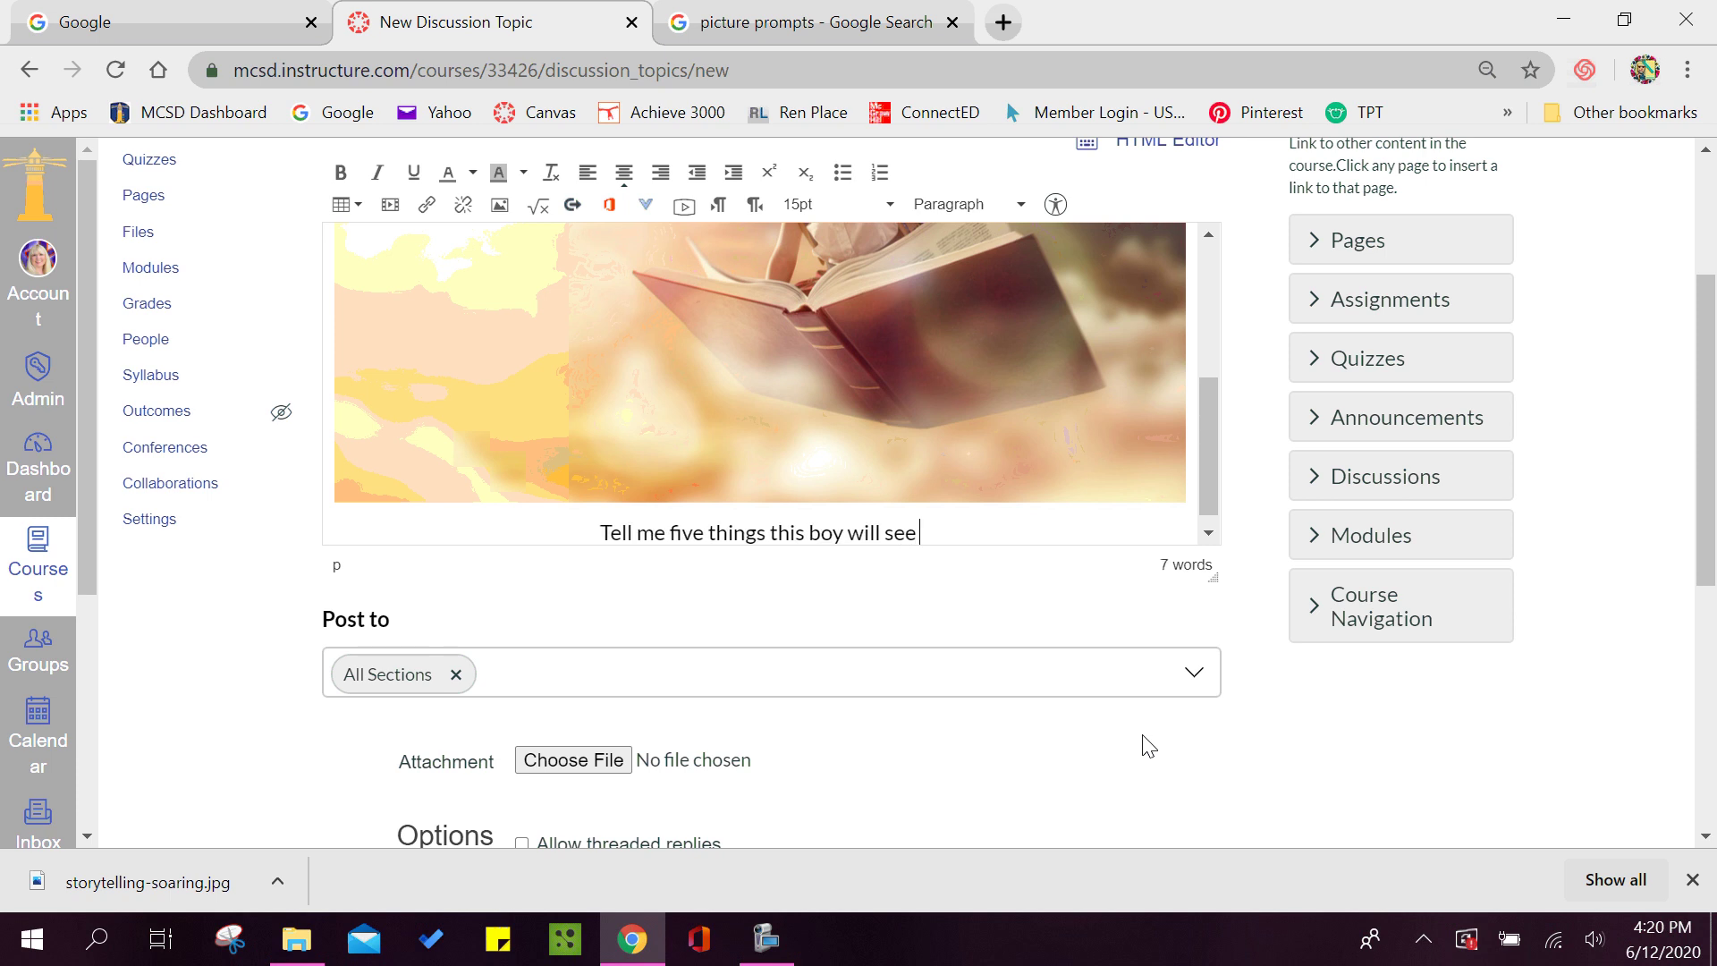
type(" on h")
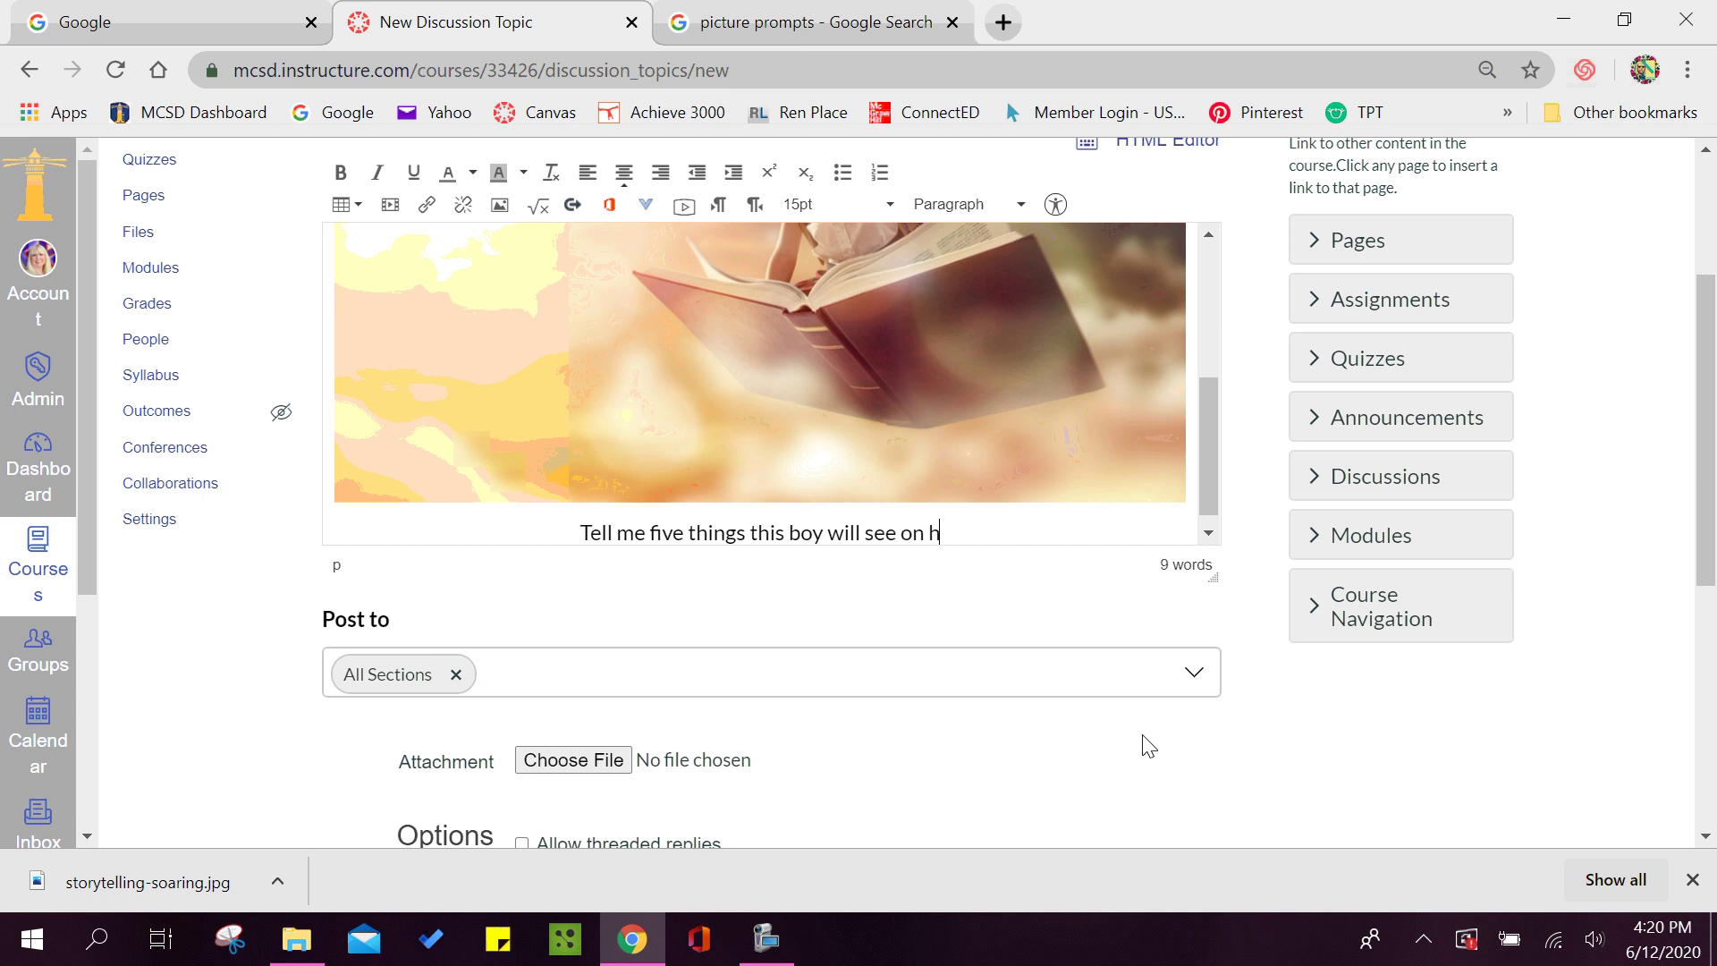
type("is jour")
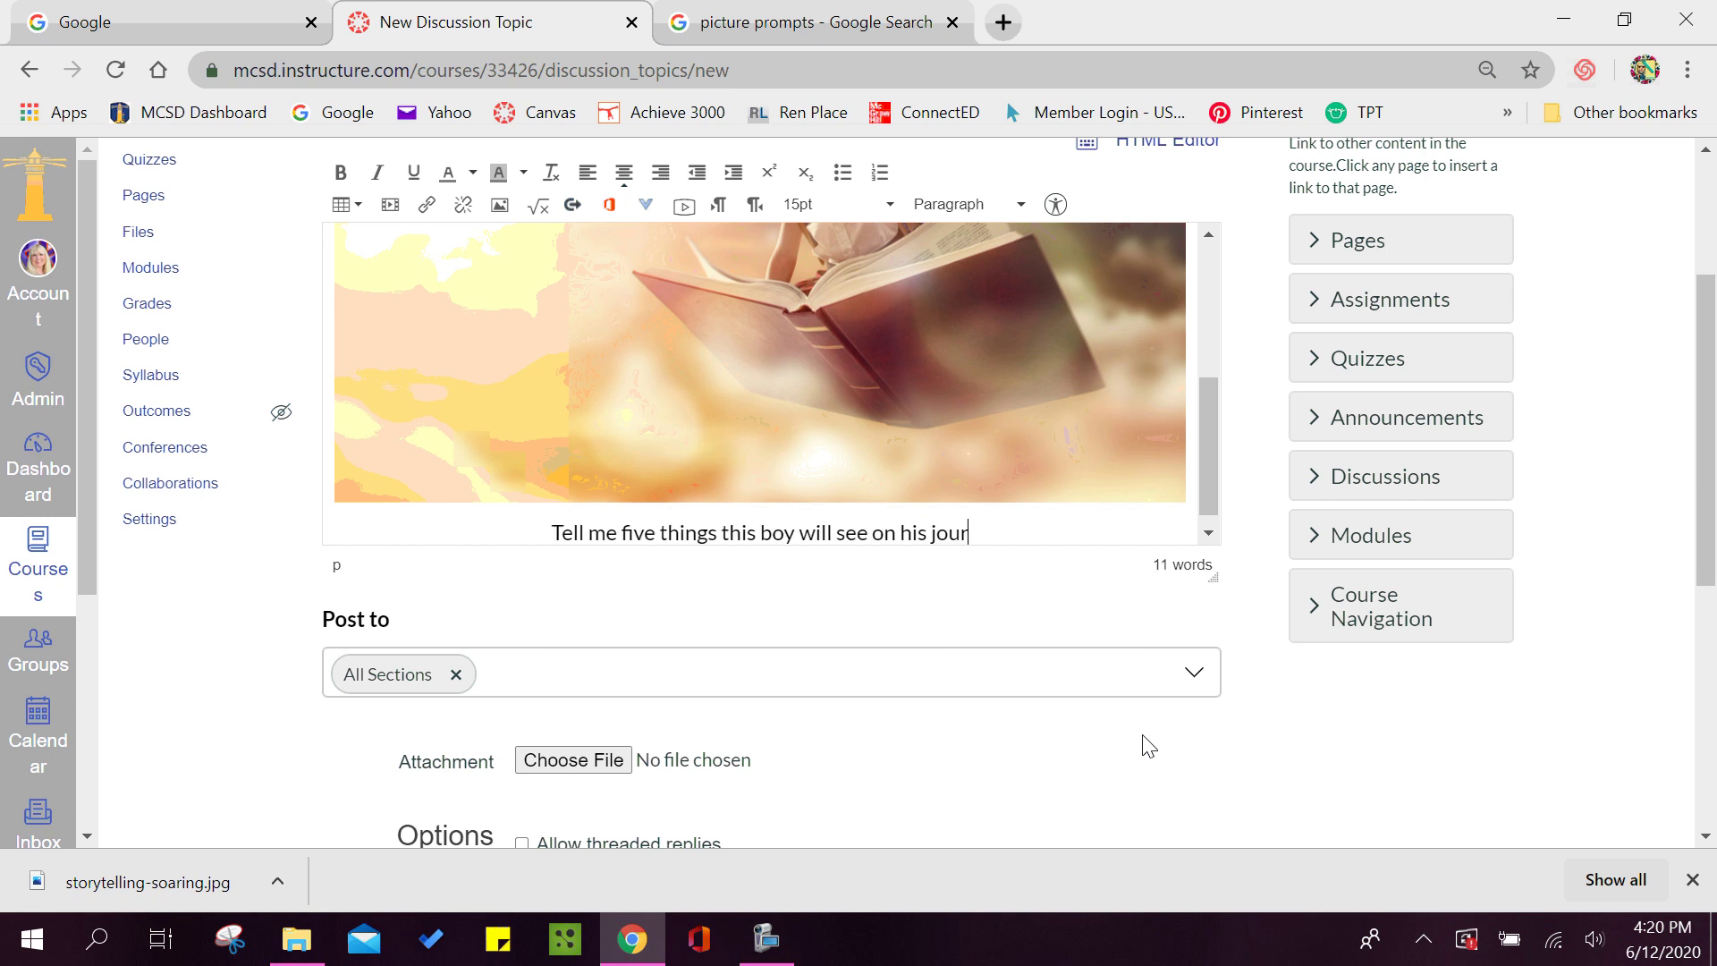
type("ney")
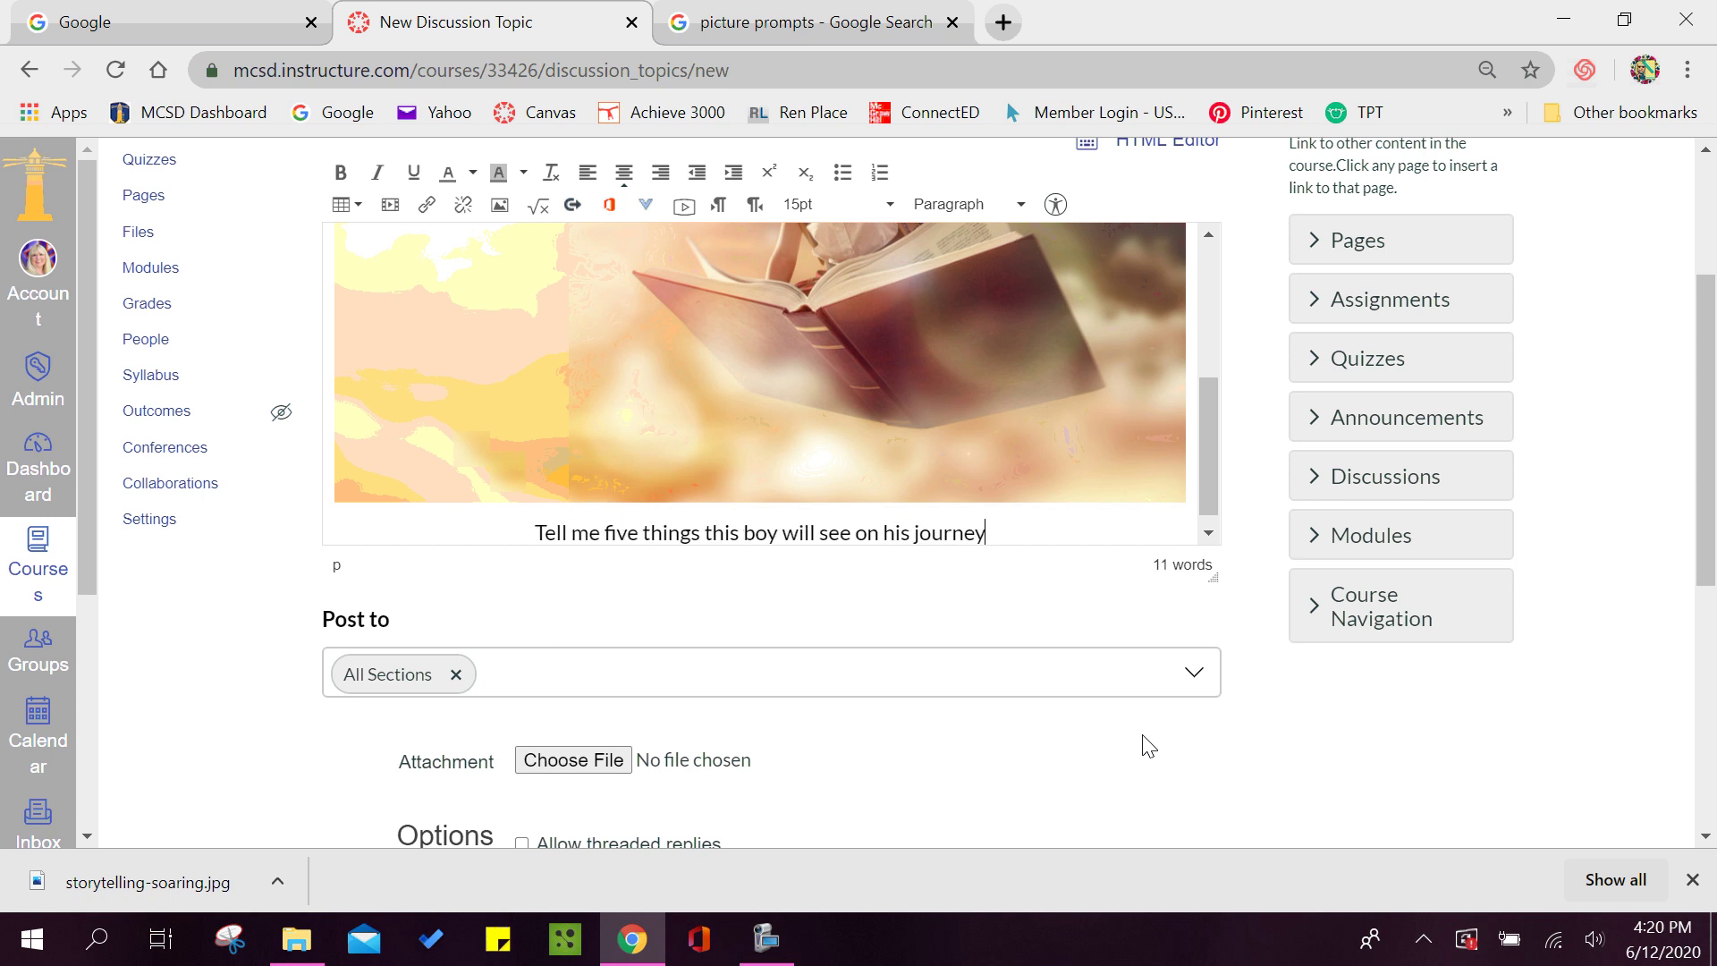
type("/")
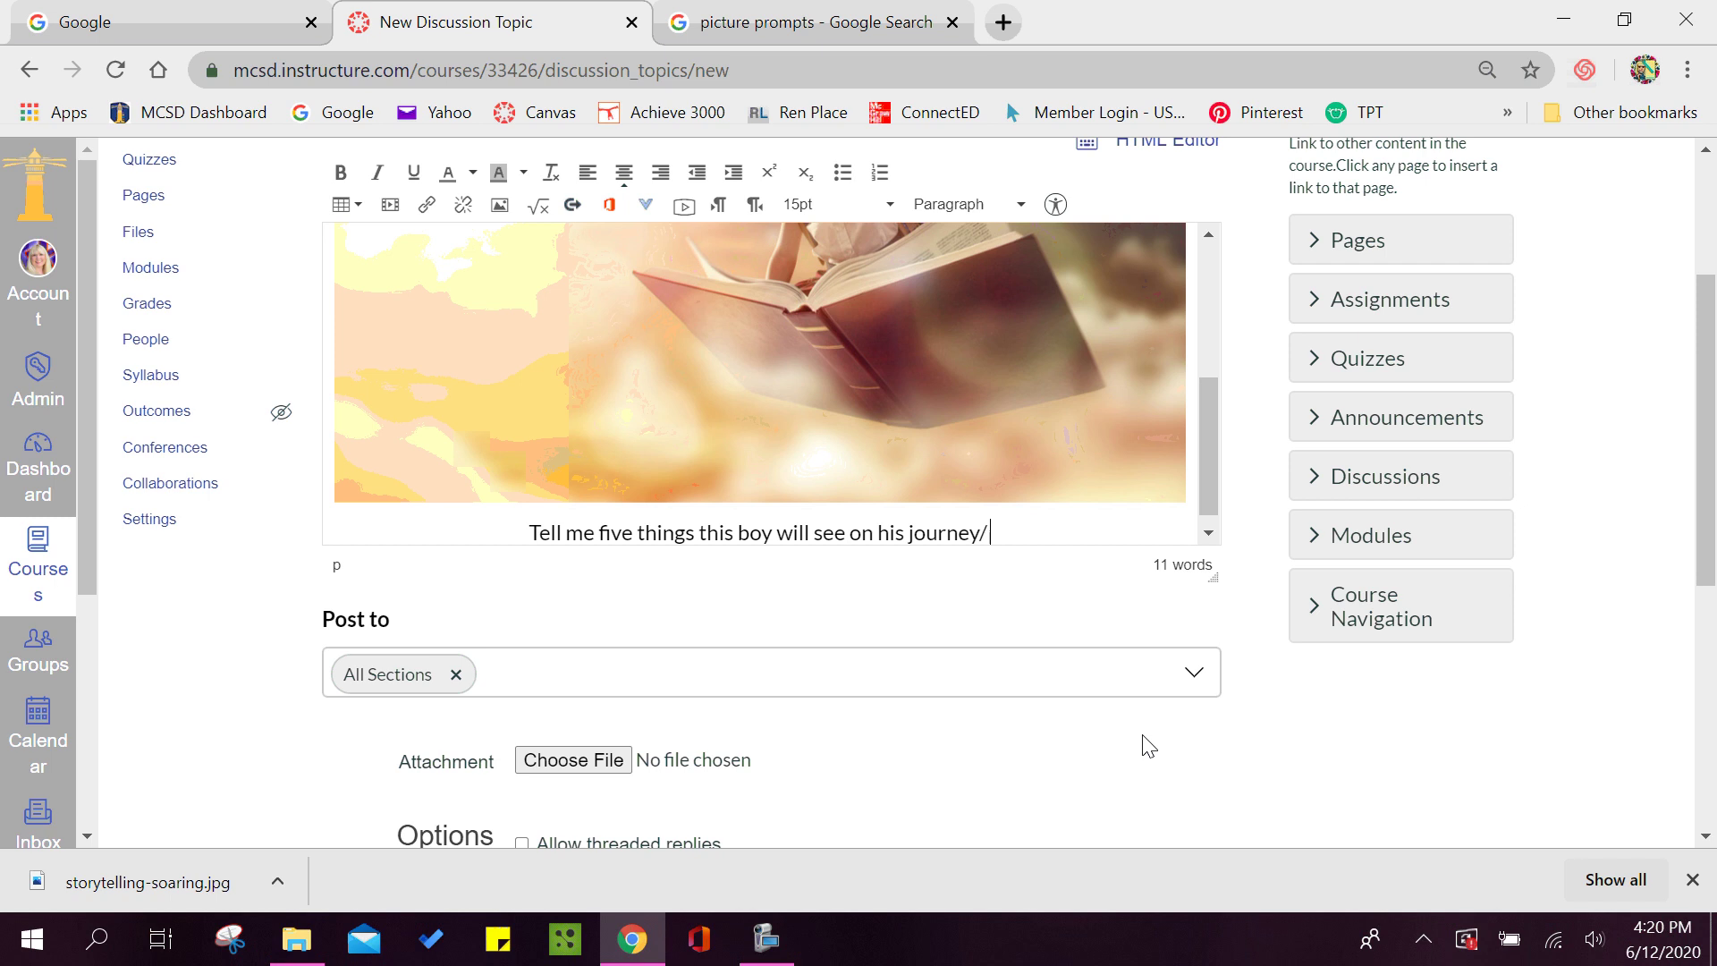
key("BackSpace")
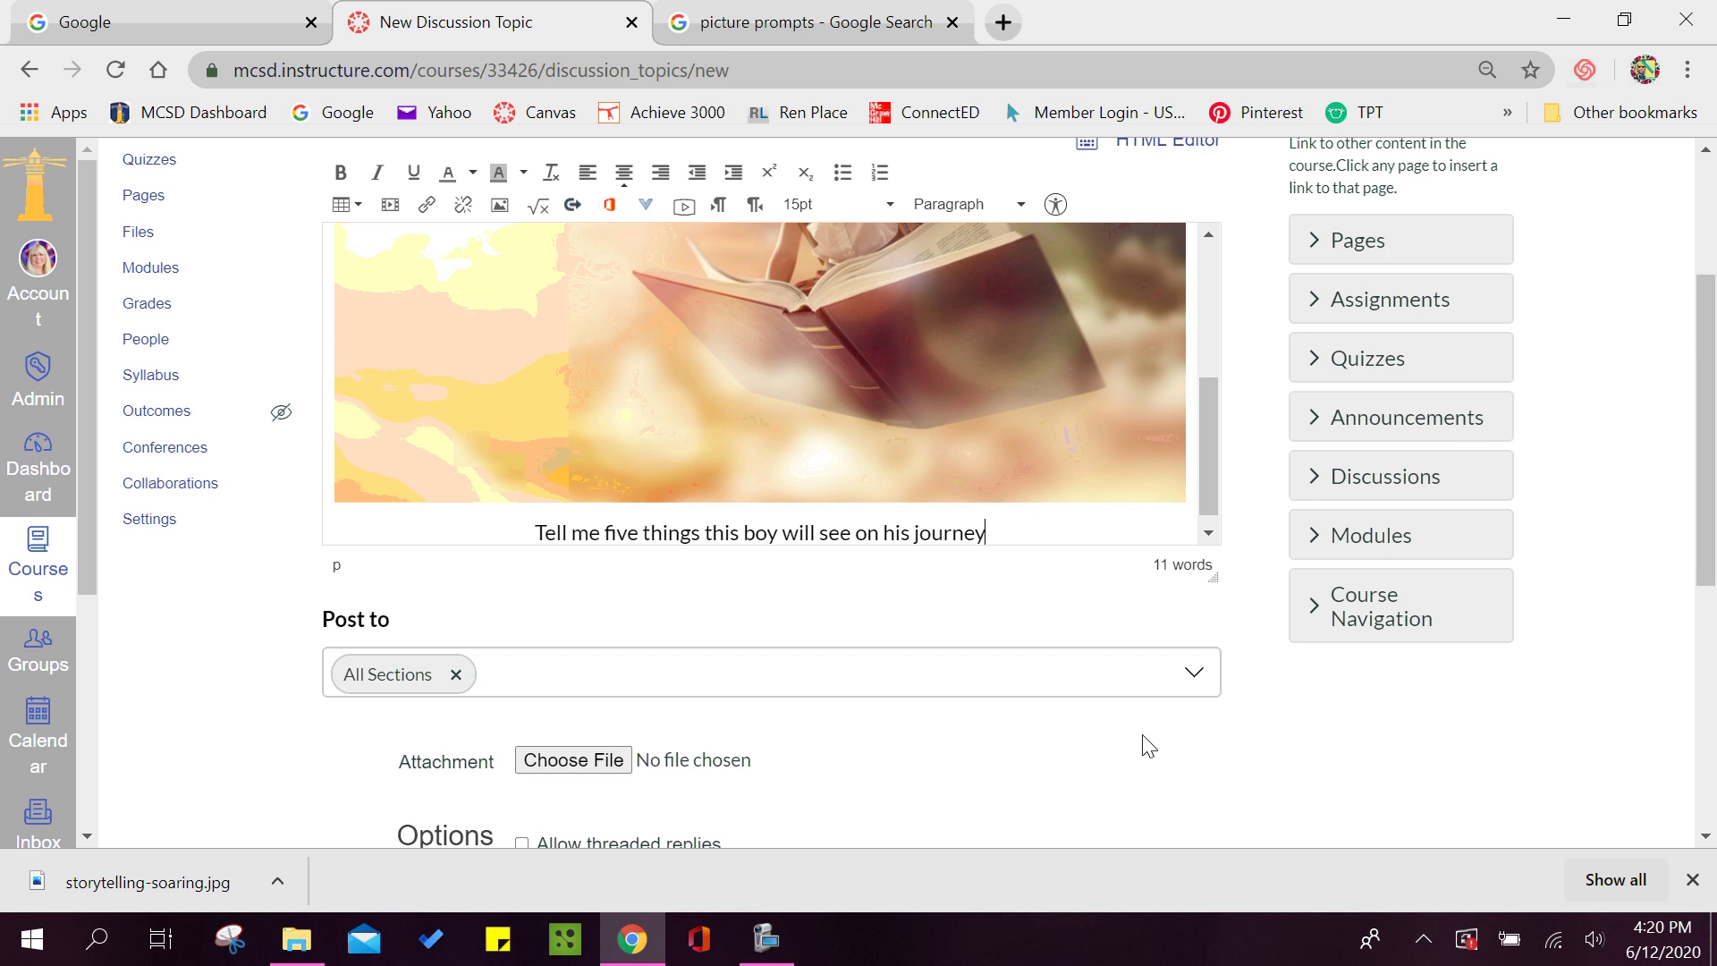
type("?")
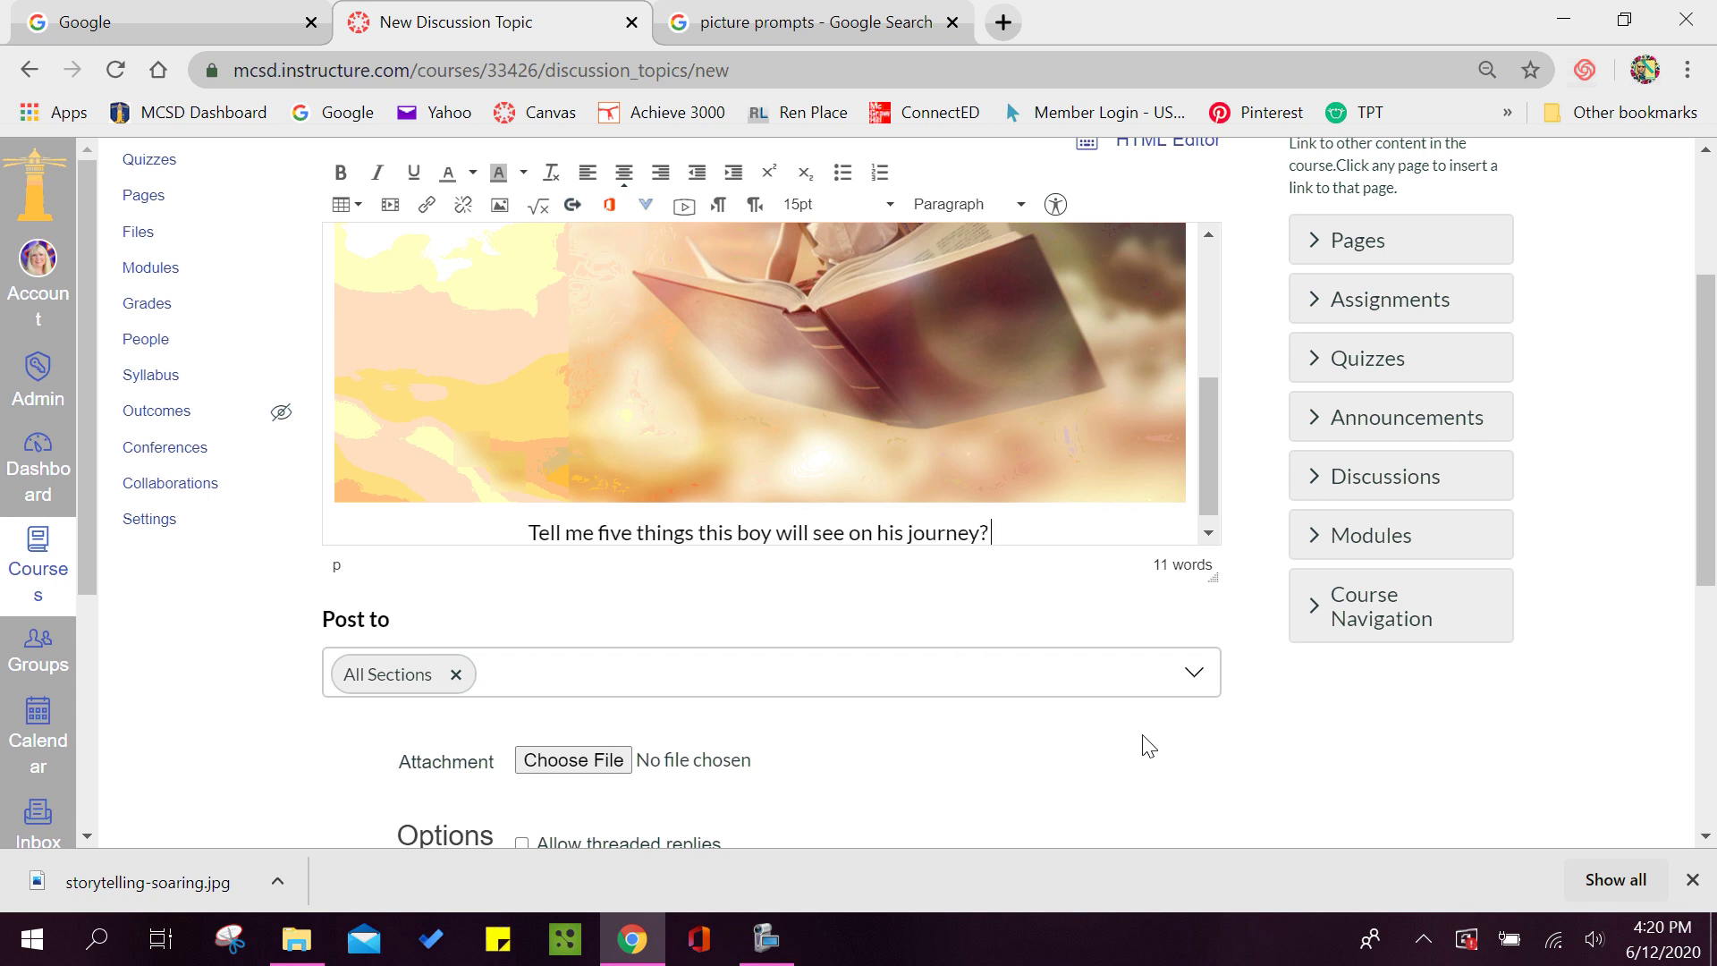
- Add the line "Respond to two other students." beneath the question in the discussion body
key("Return")
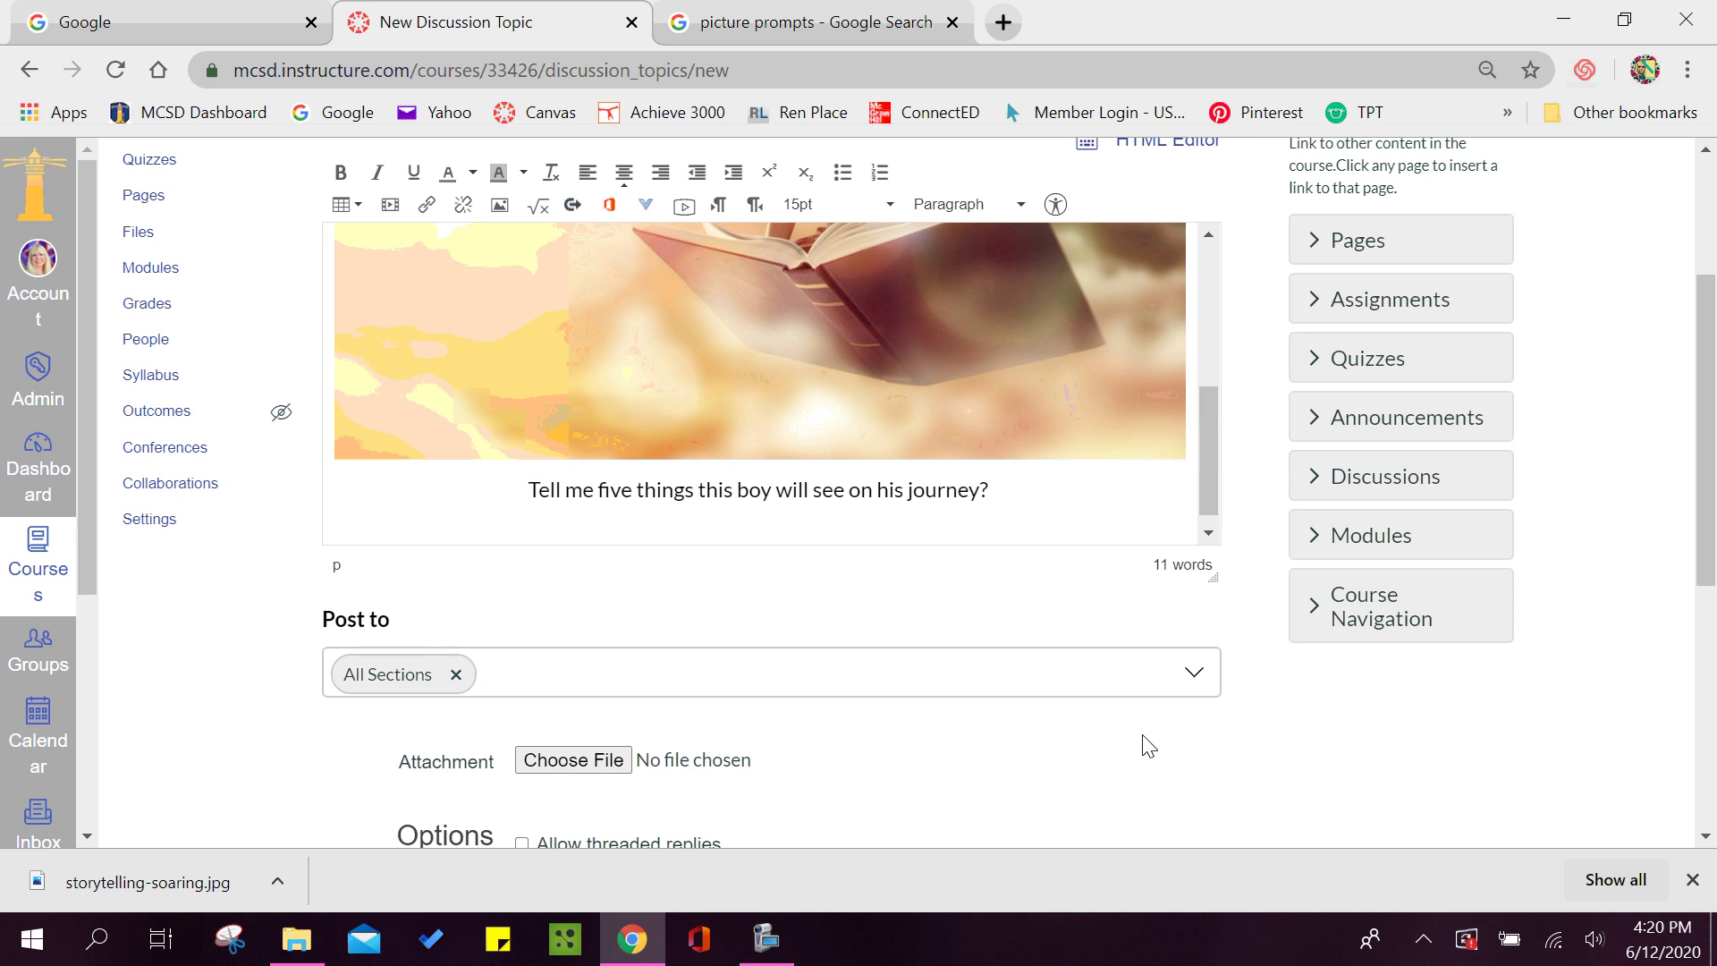
type("Respond")
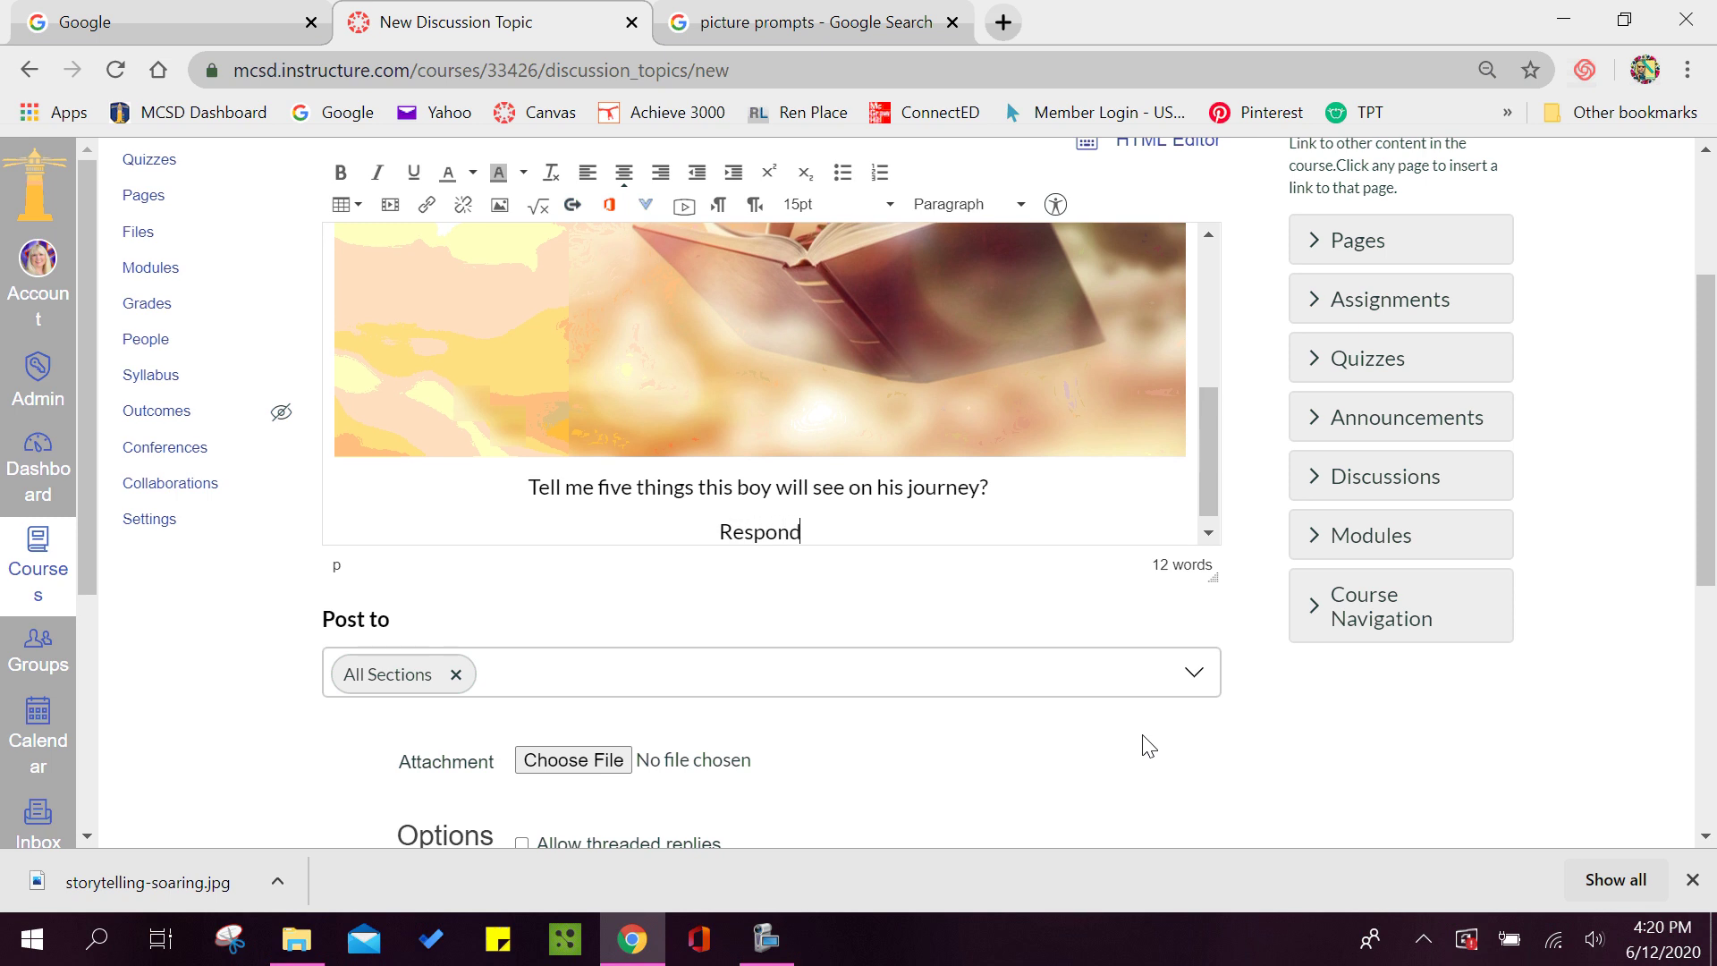
type(" to two other ")
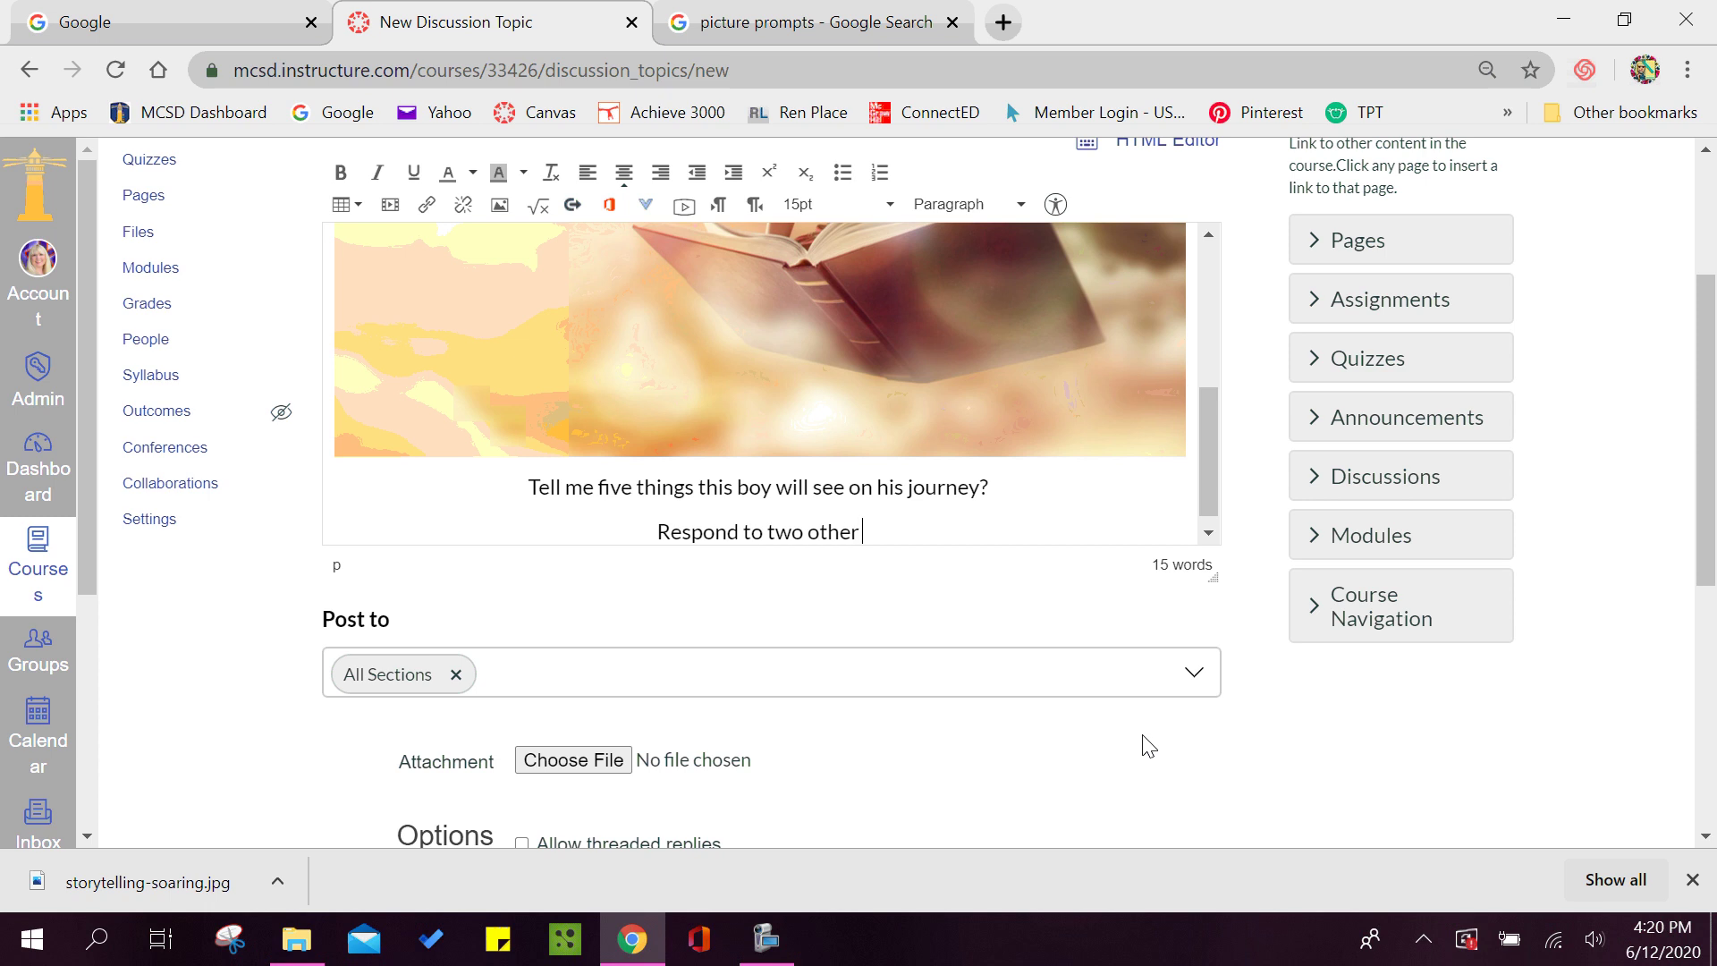
type("students")
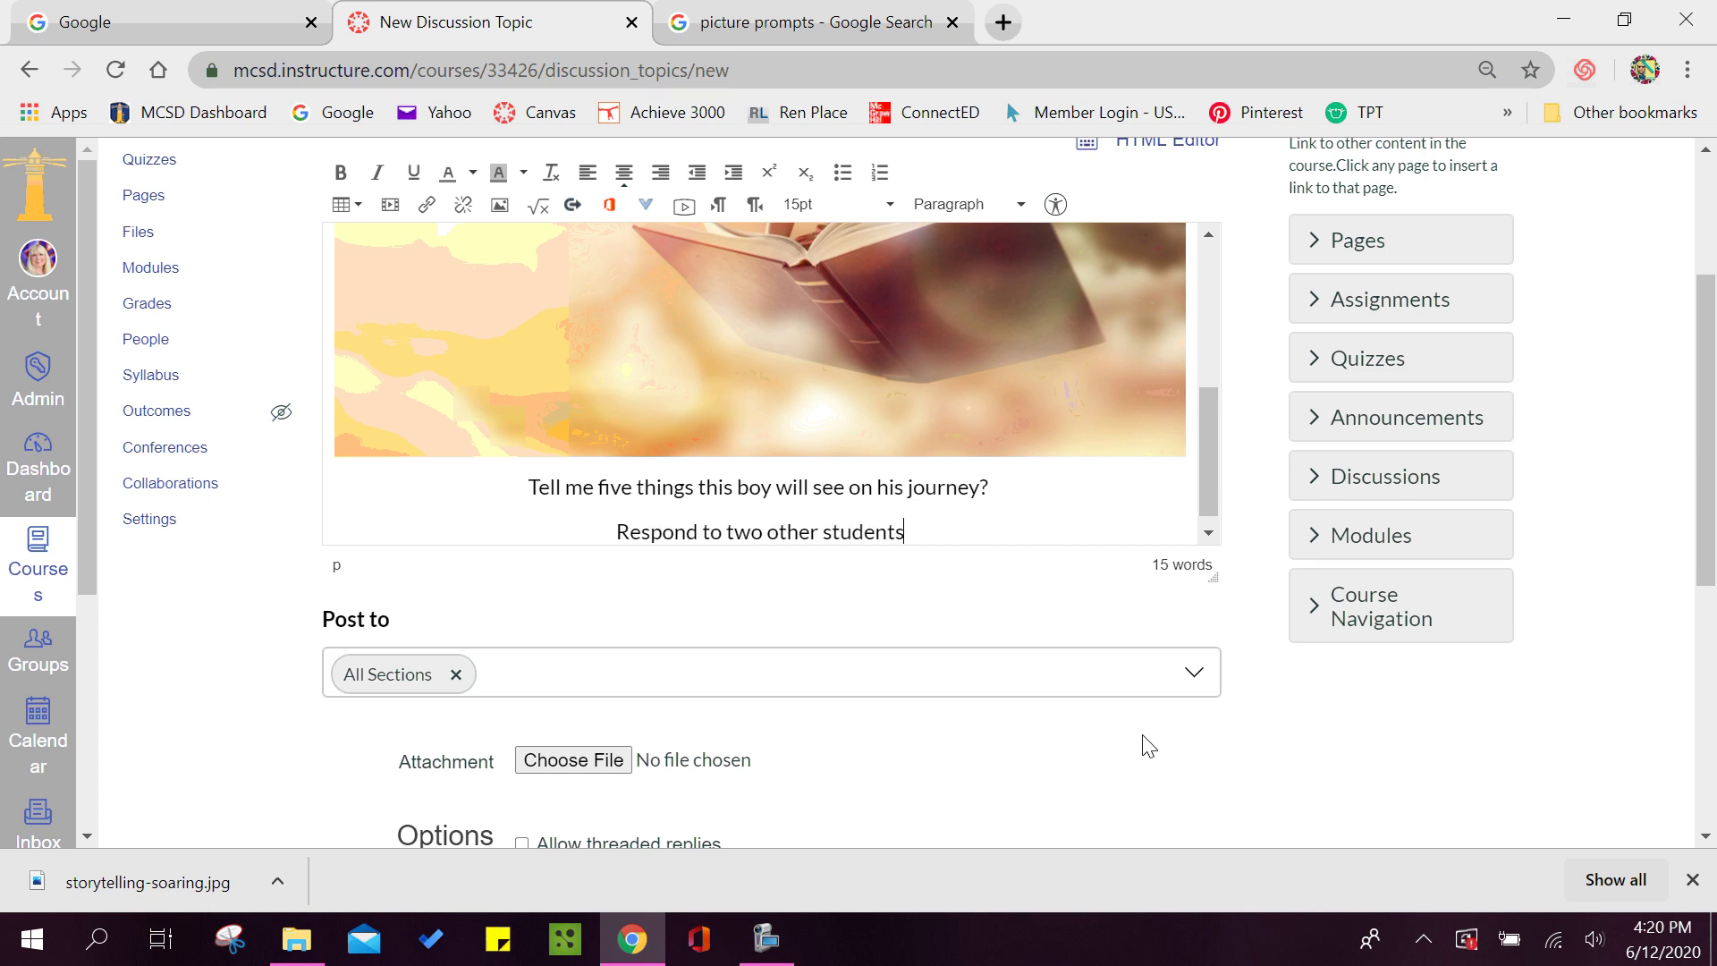
type(".")
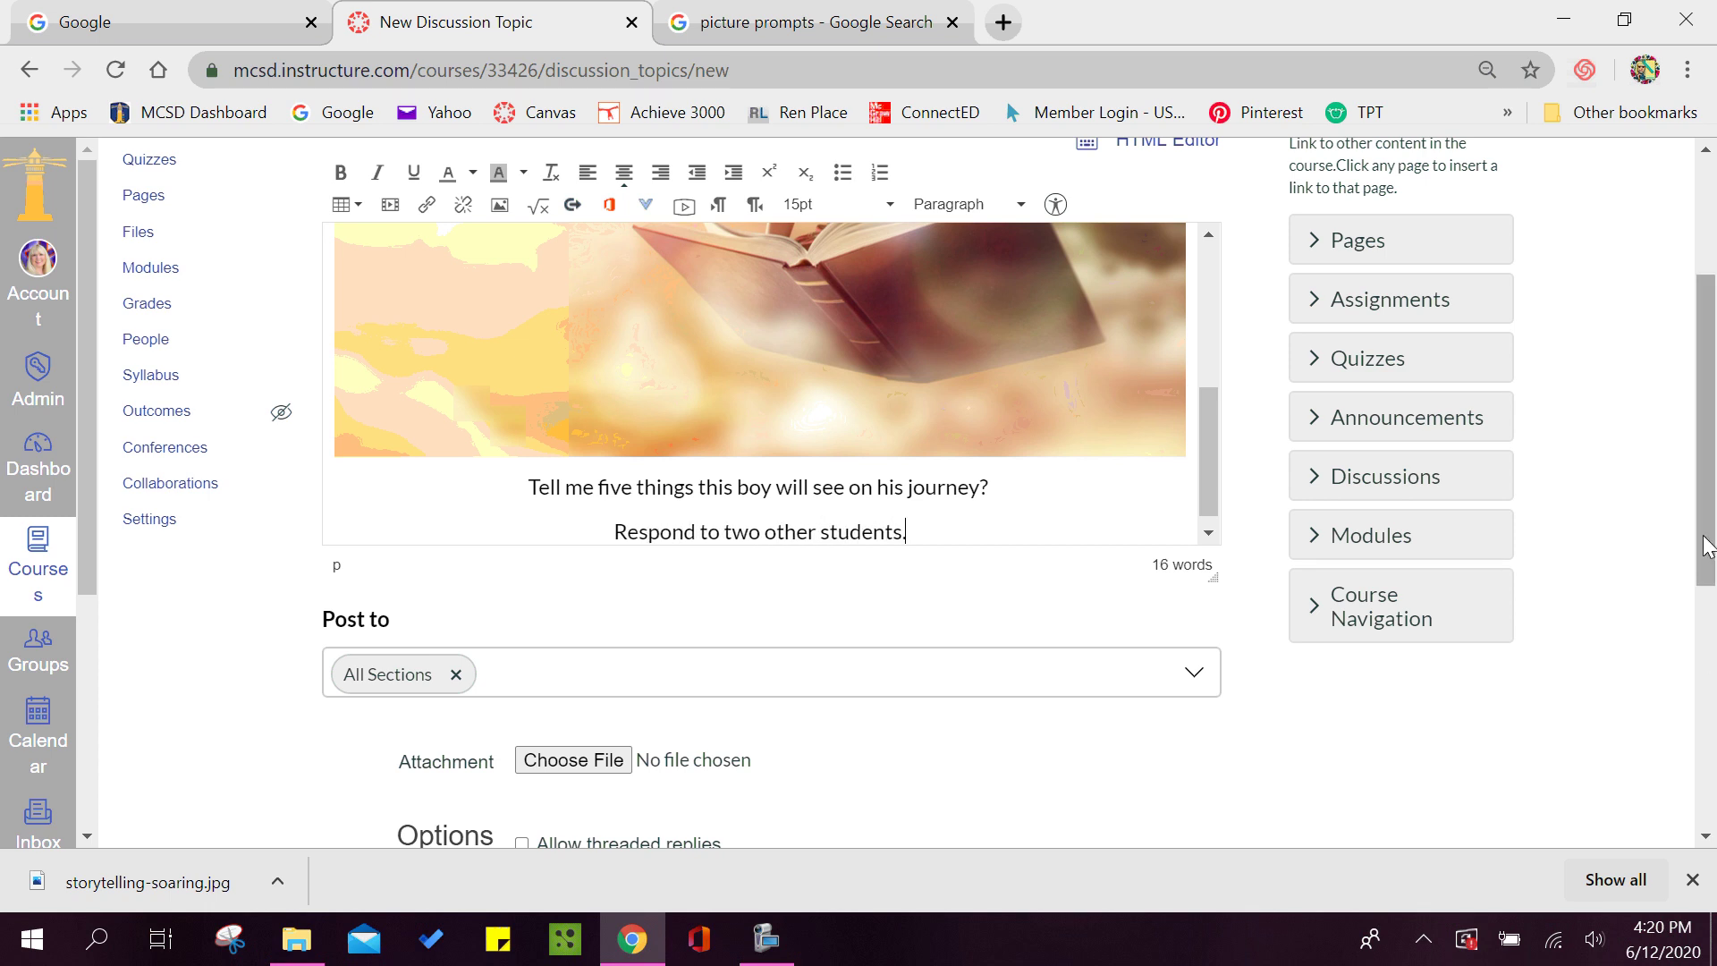
- Enable threaded replies, posting before seeing replies, liking and adding to student to-do, and save and publish the discussion
left_click_drag(1705, 475, 1708, 655)
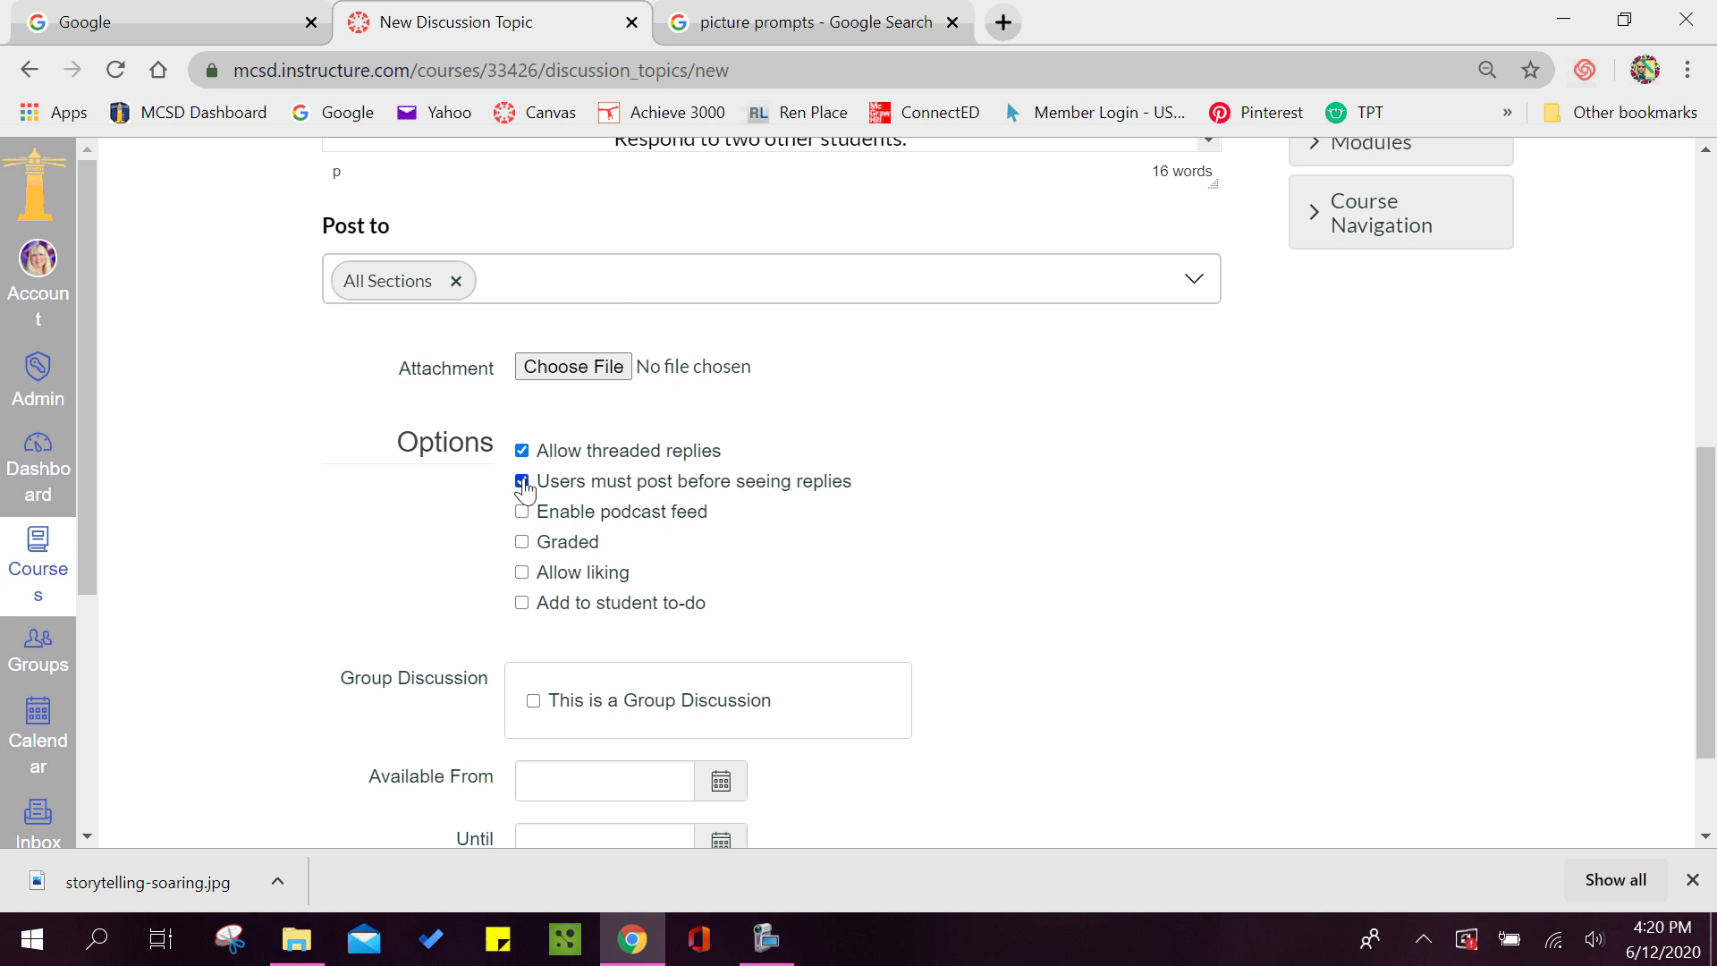
left_click(522, 573)
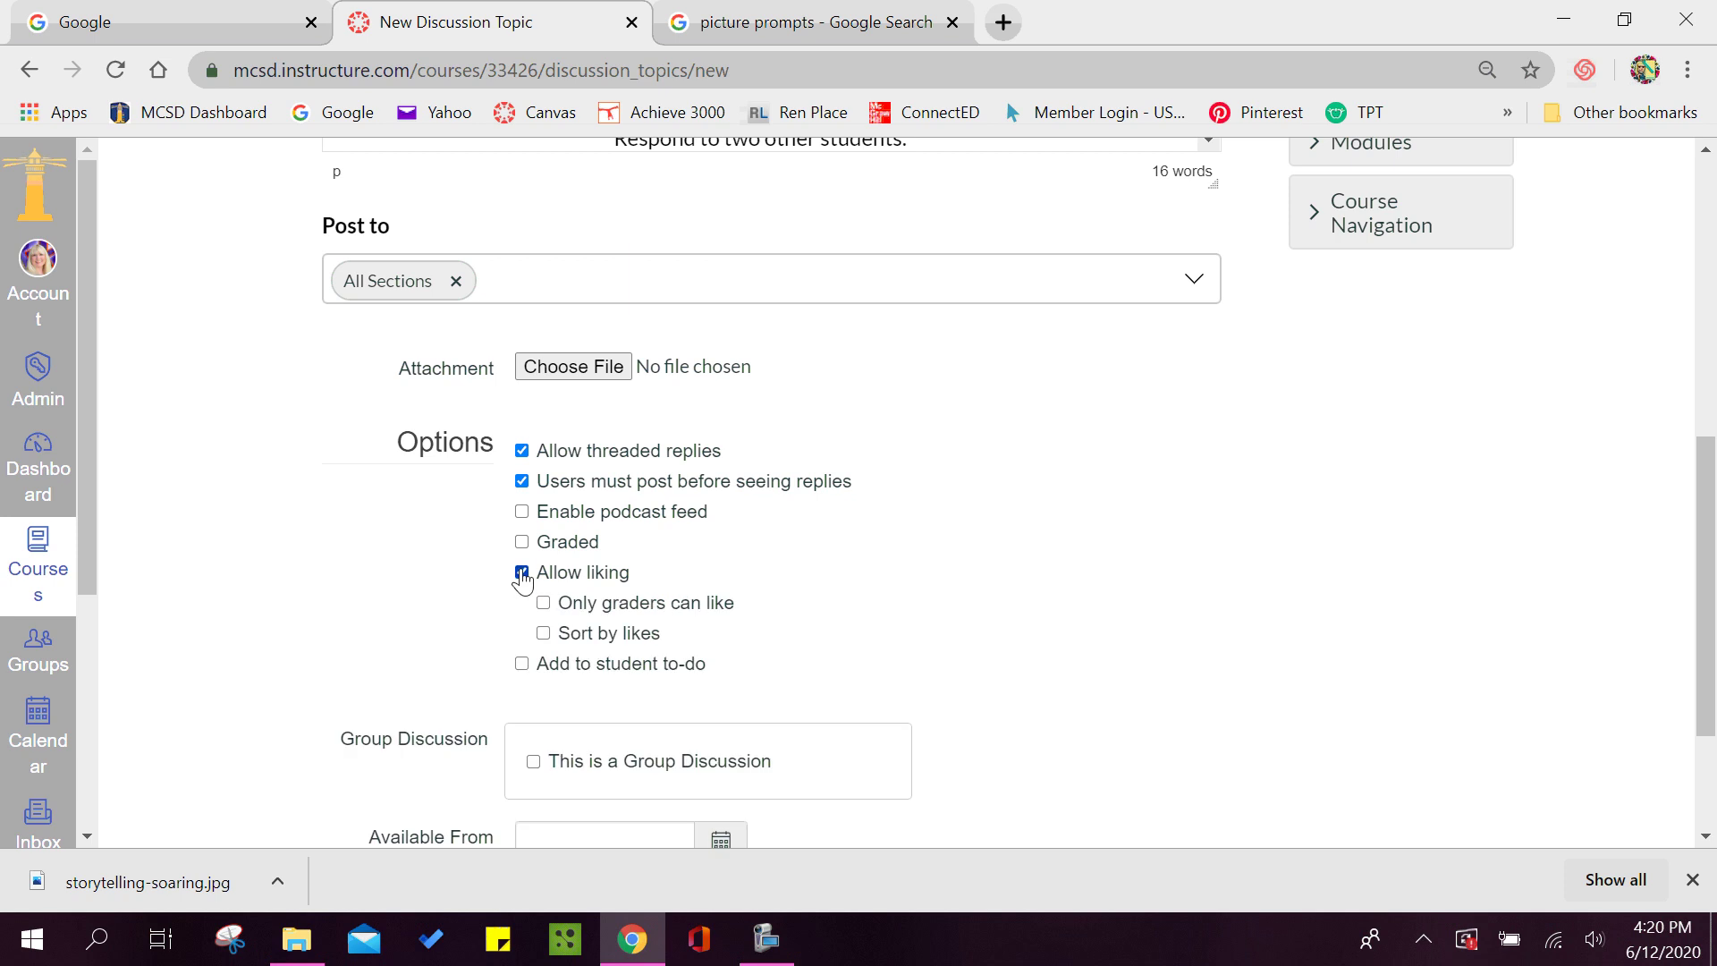
left_click(522, 667)
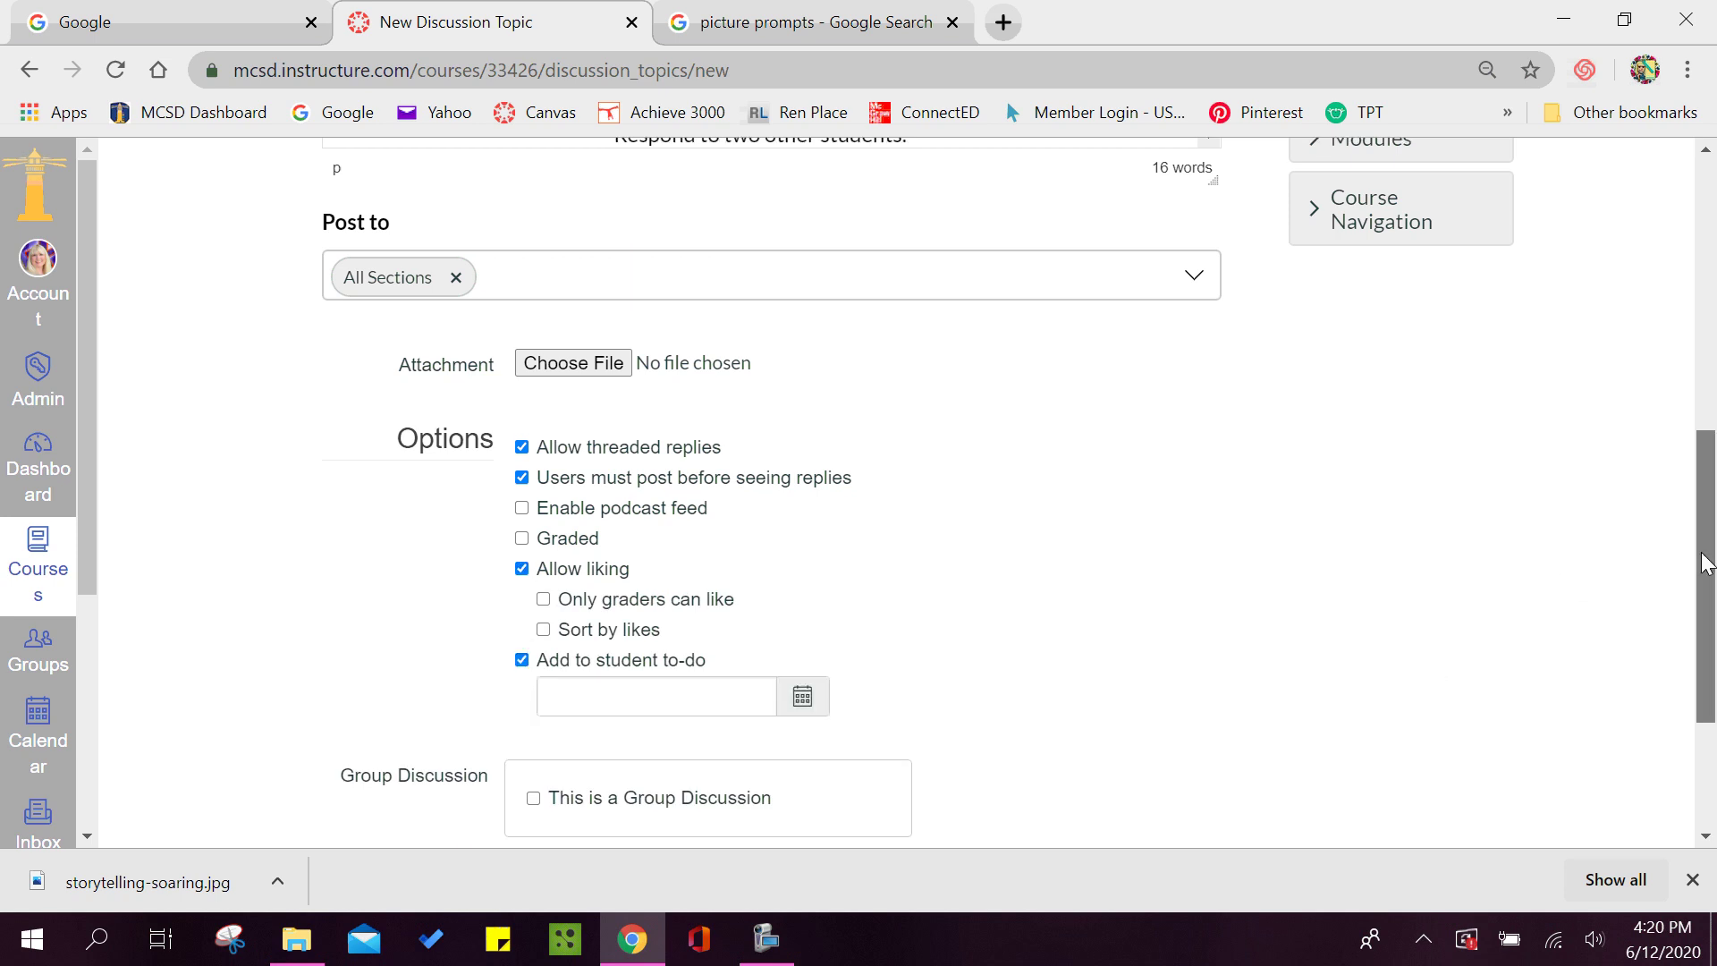
left_click_drag(1709, 575, 1709, 677)
left_click(1094, 795)
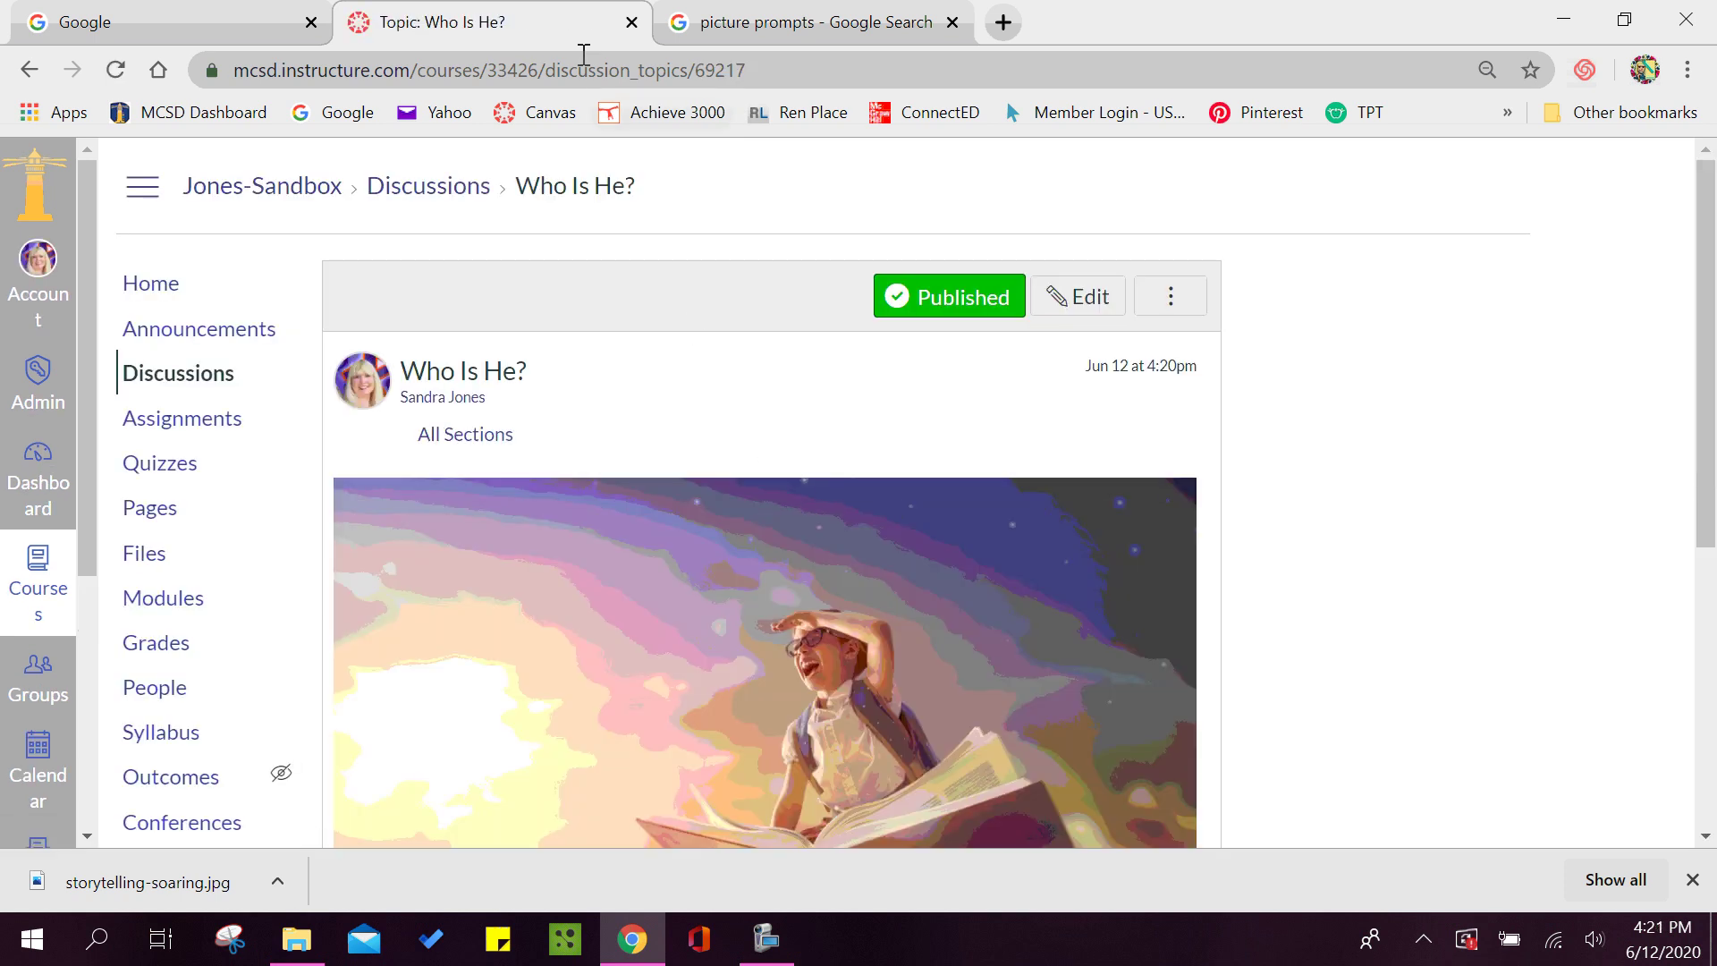
- Copy the published discussion's web address and enter Student View from the course home page
left_click(583, 69)
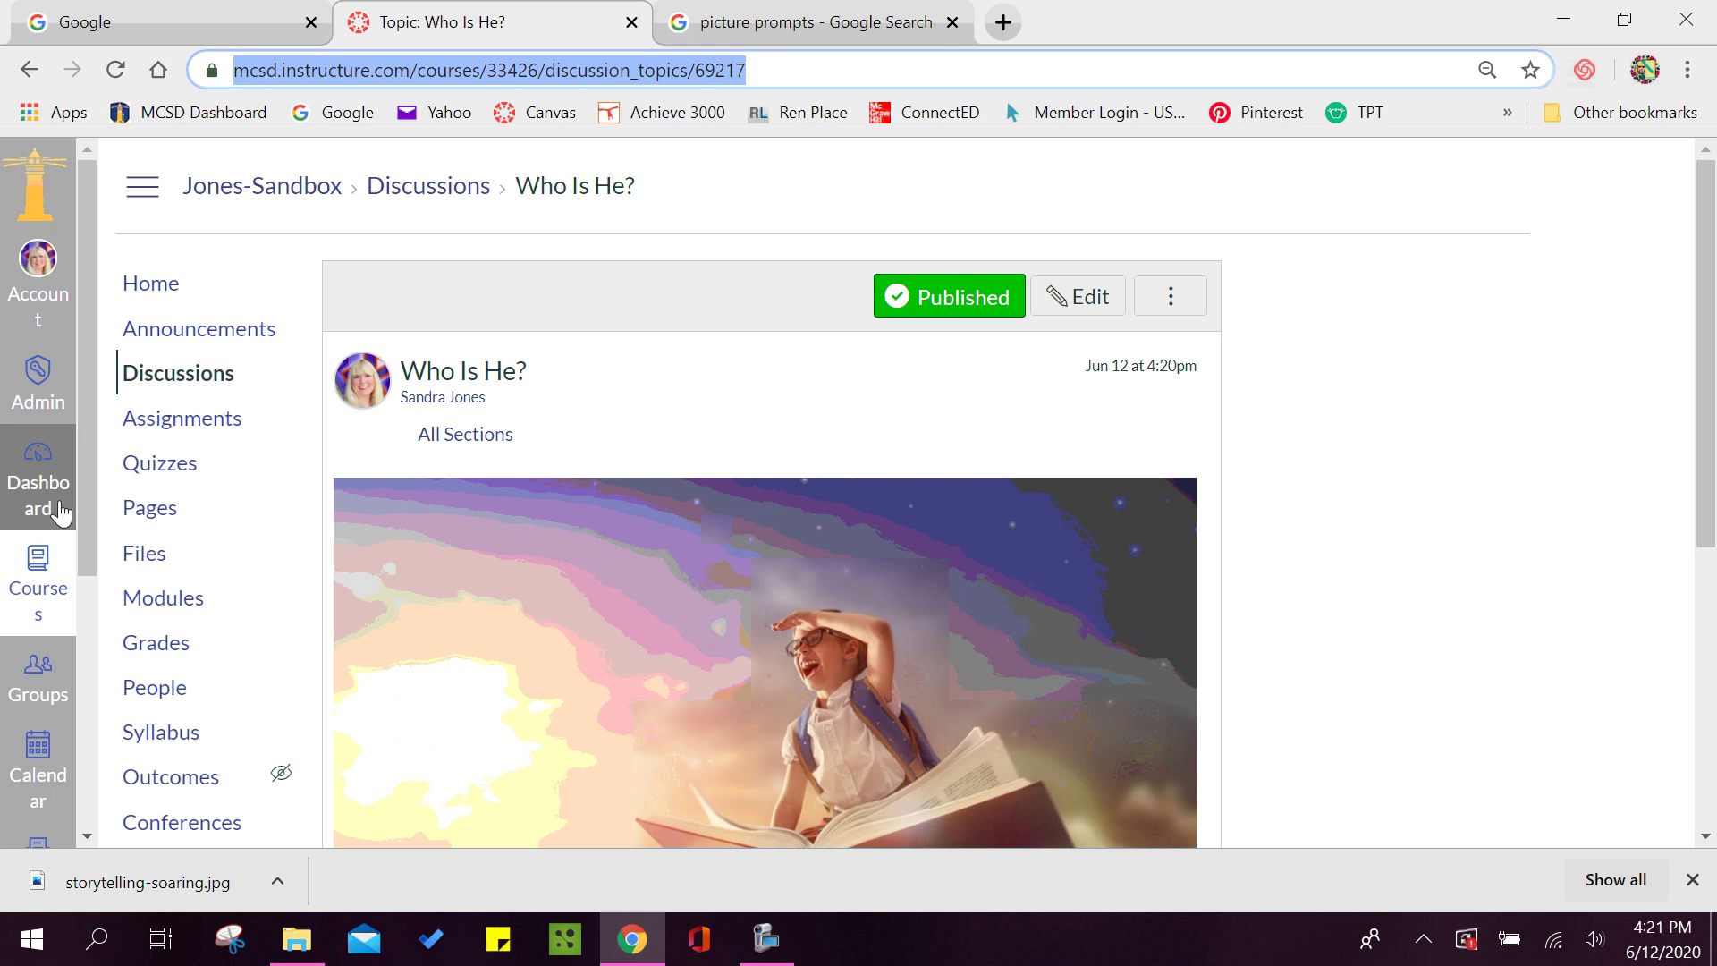
left_click(151, 288)
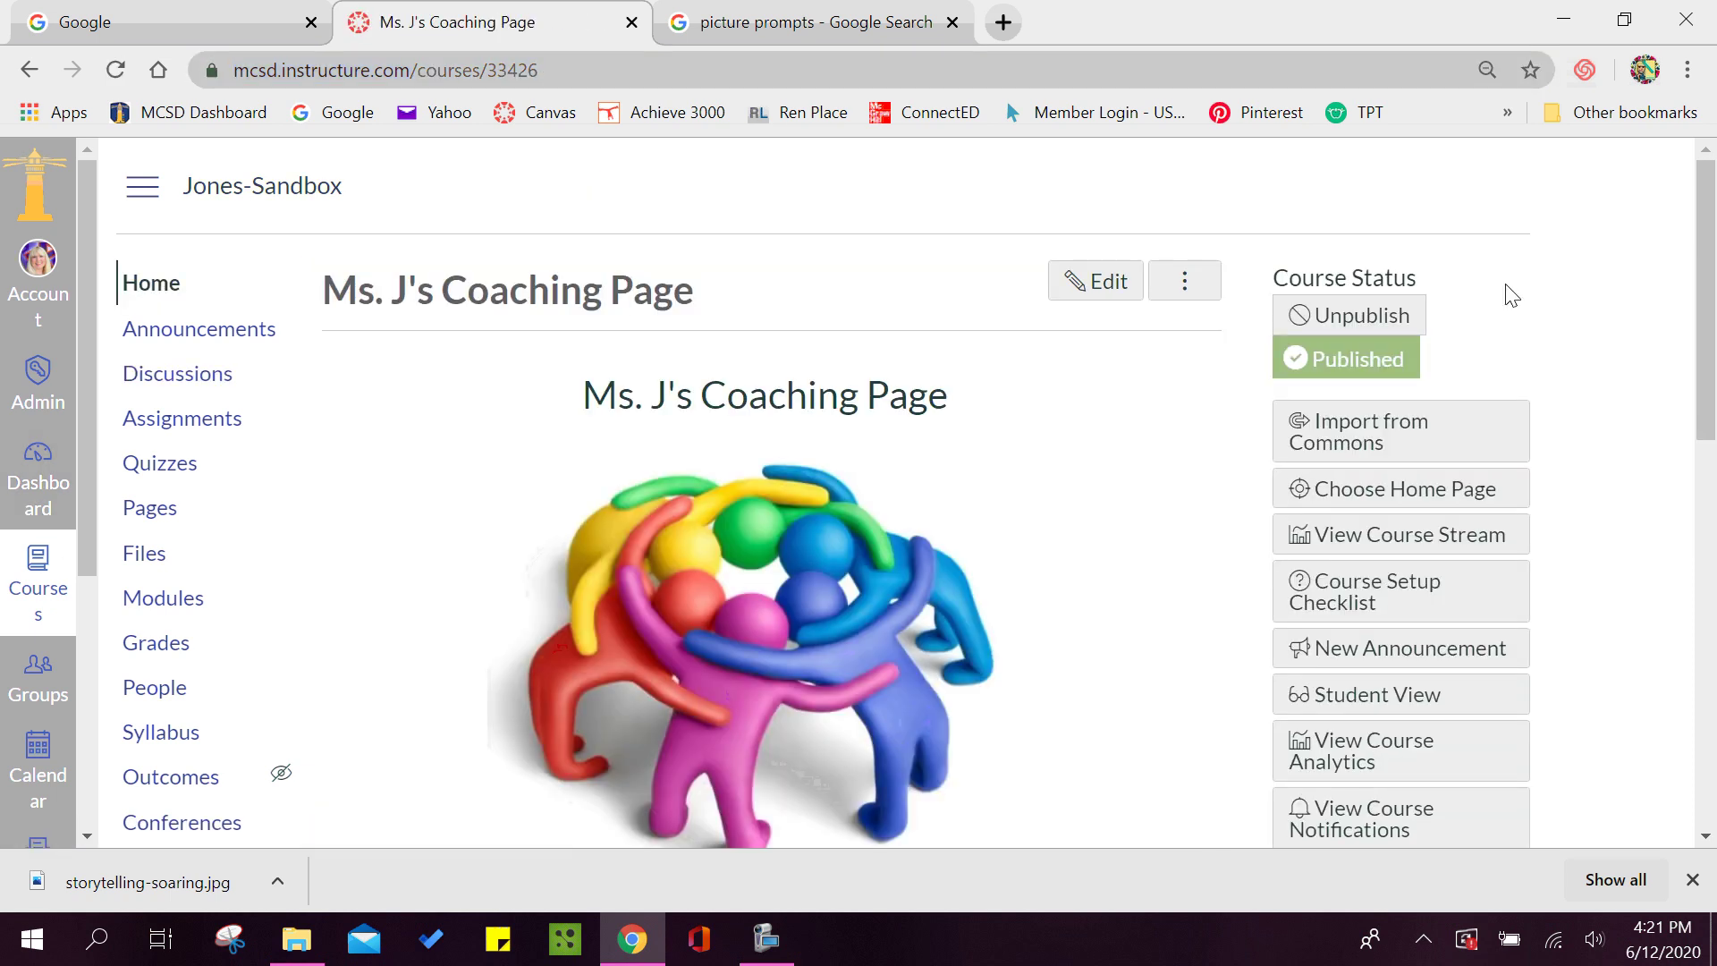
left_click(1356, 695)
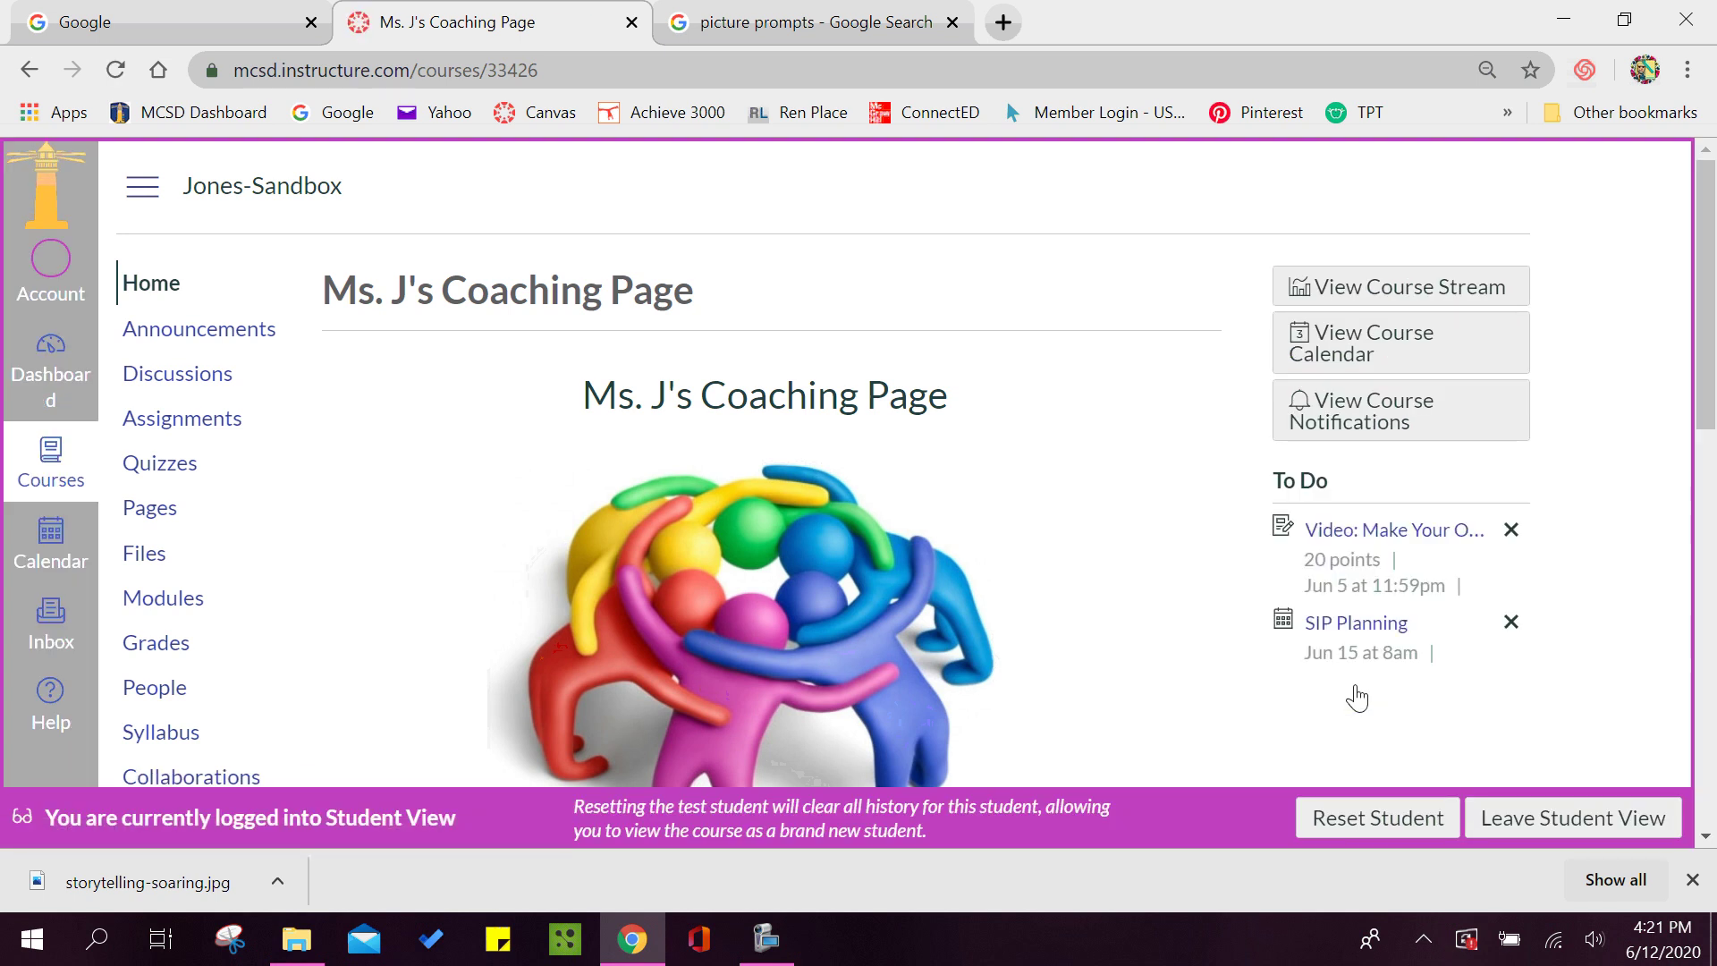
left_click_drag(1710, 366, 1712, 303)
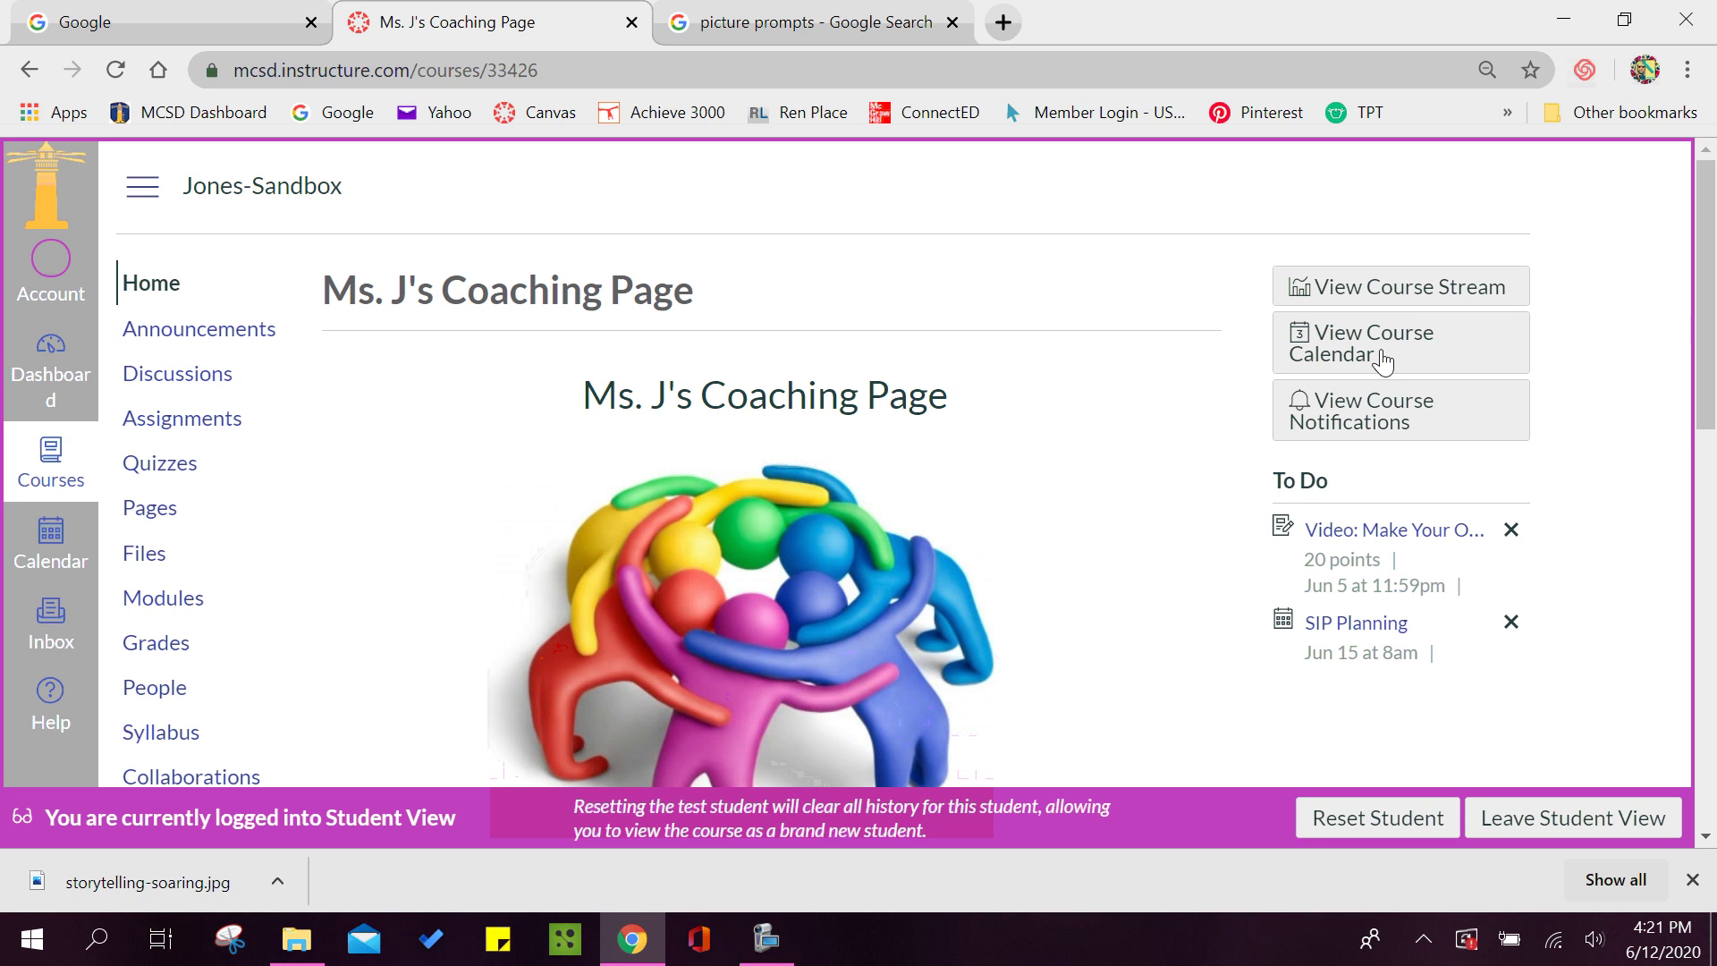
- Open the course's assignments as the test student and look through the list for the one to submit
left_click(155, 420)
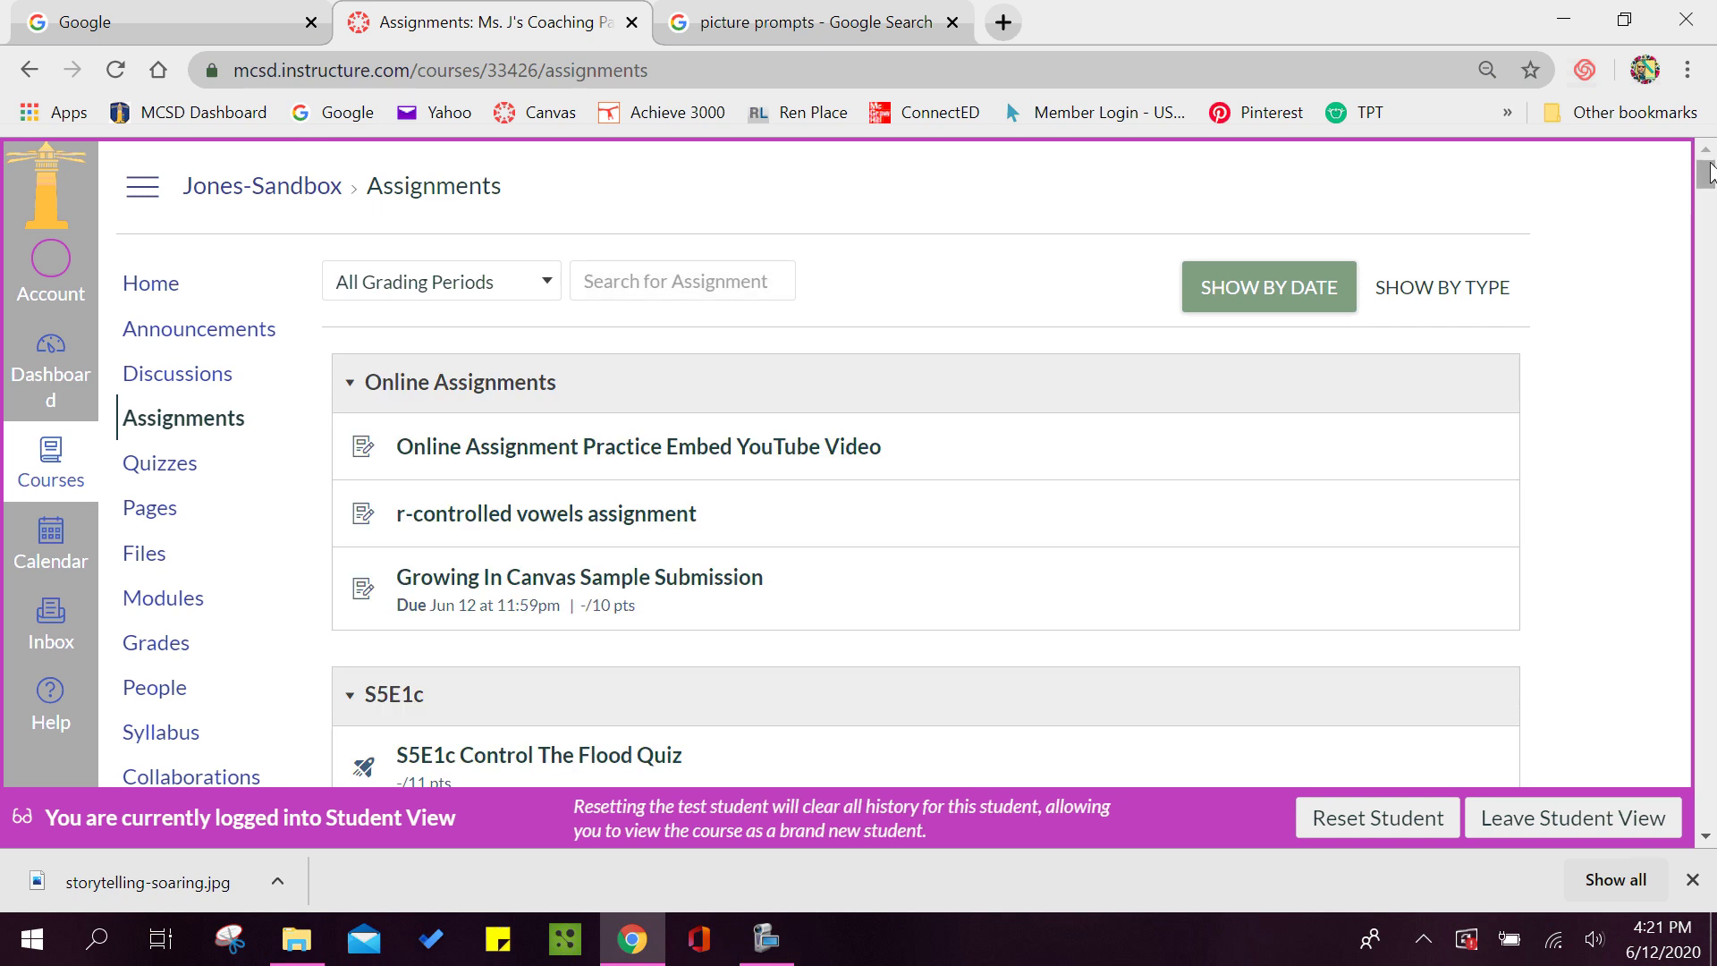
left_click_drag(1708, 177, 1712, 818)
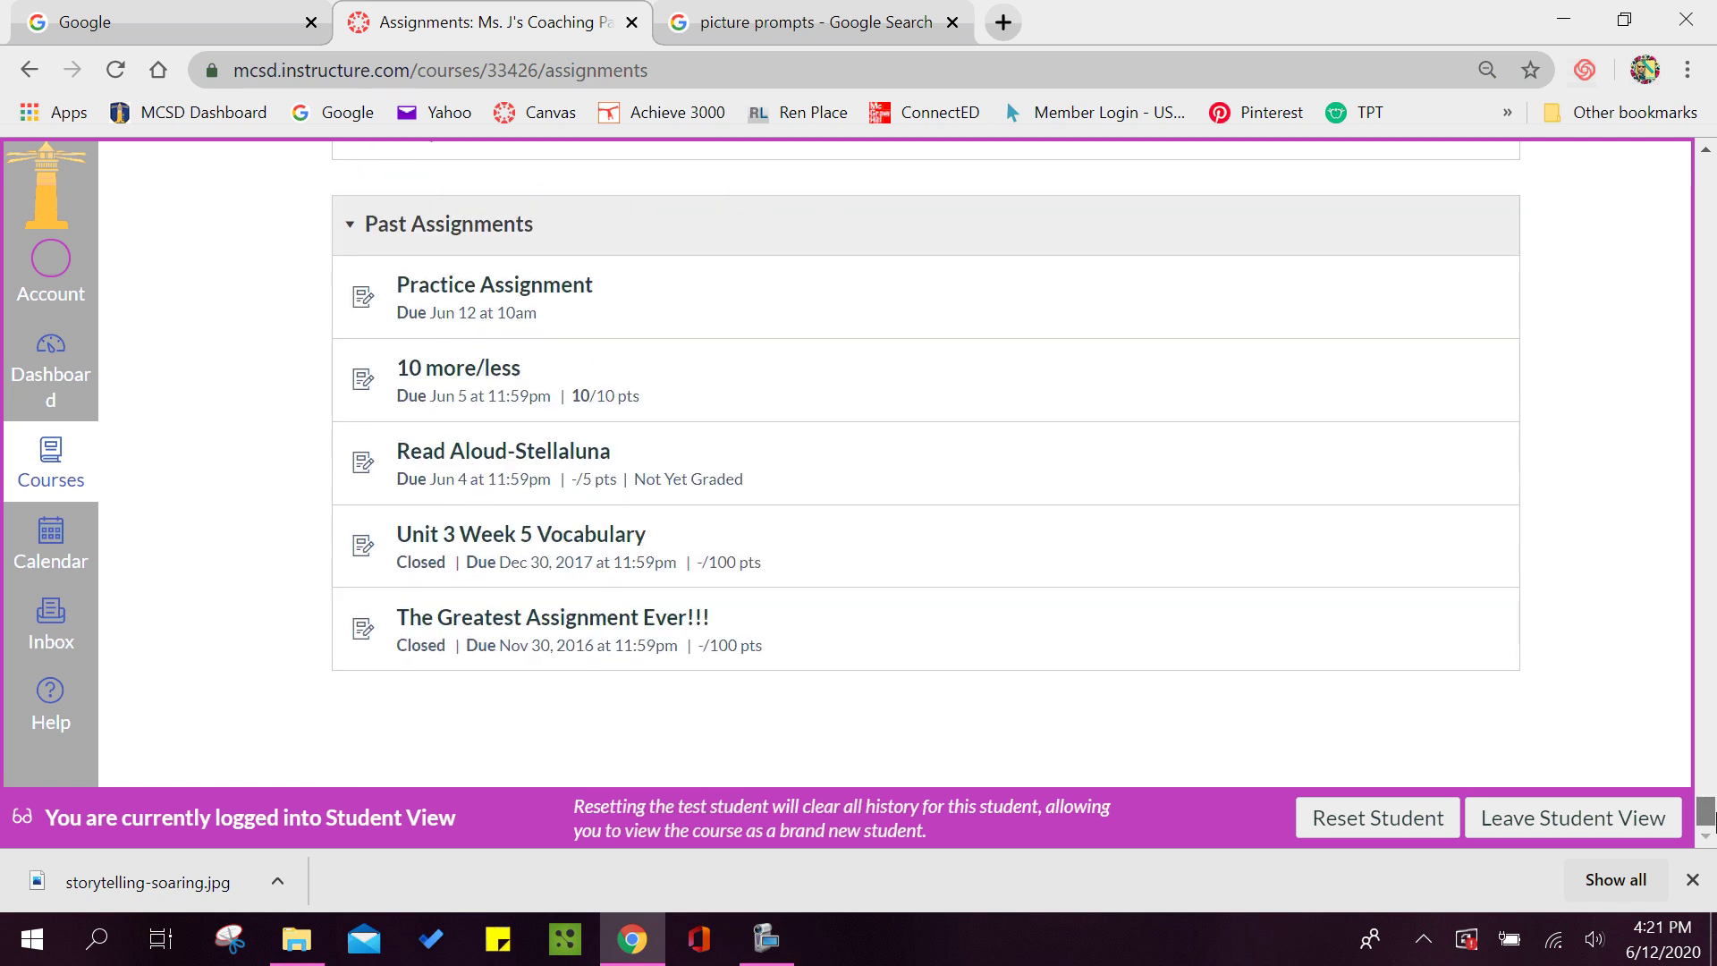
scroll(1708, 523, "up", 5)
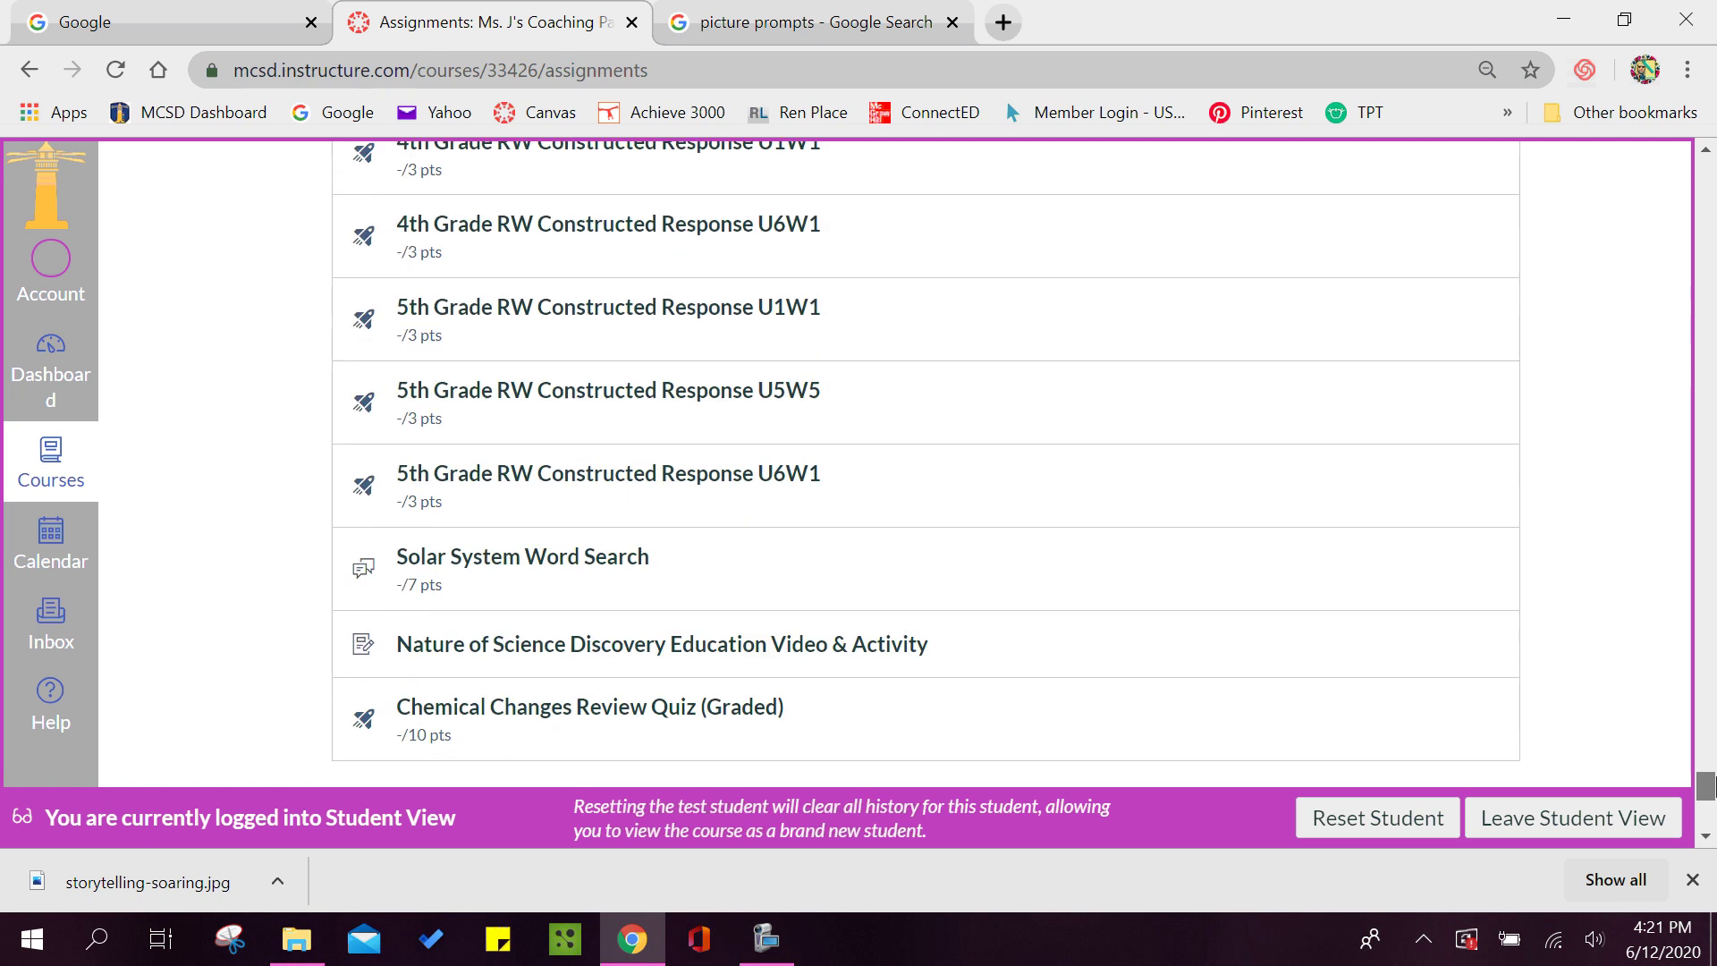
left_click(1706, 152)
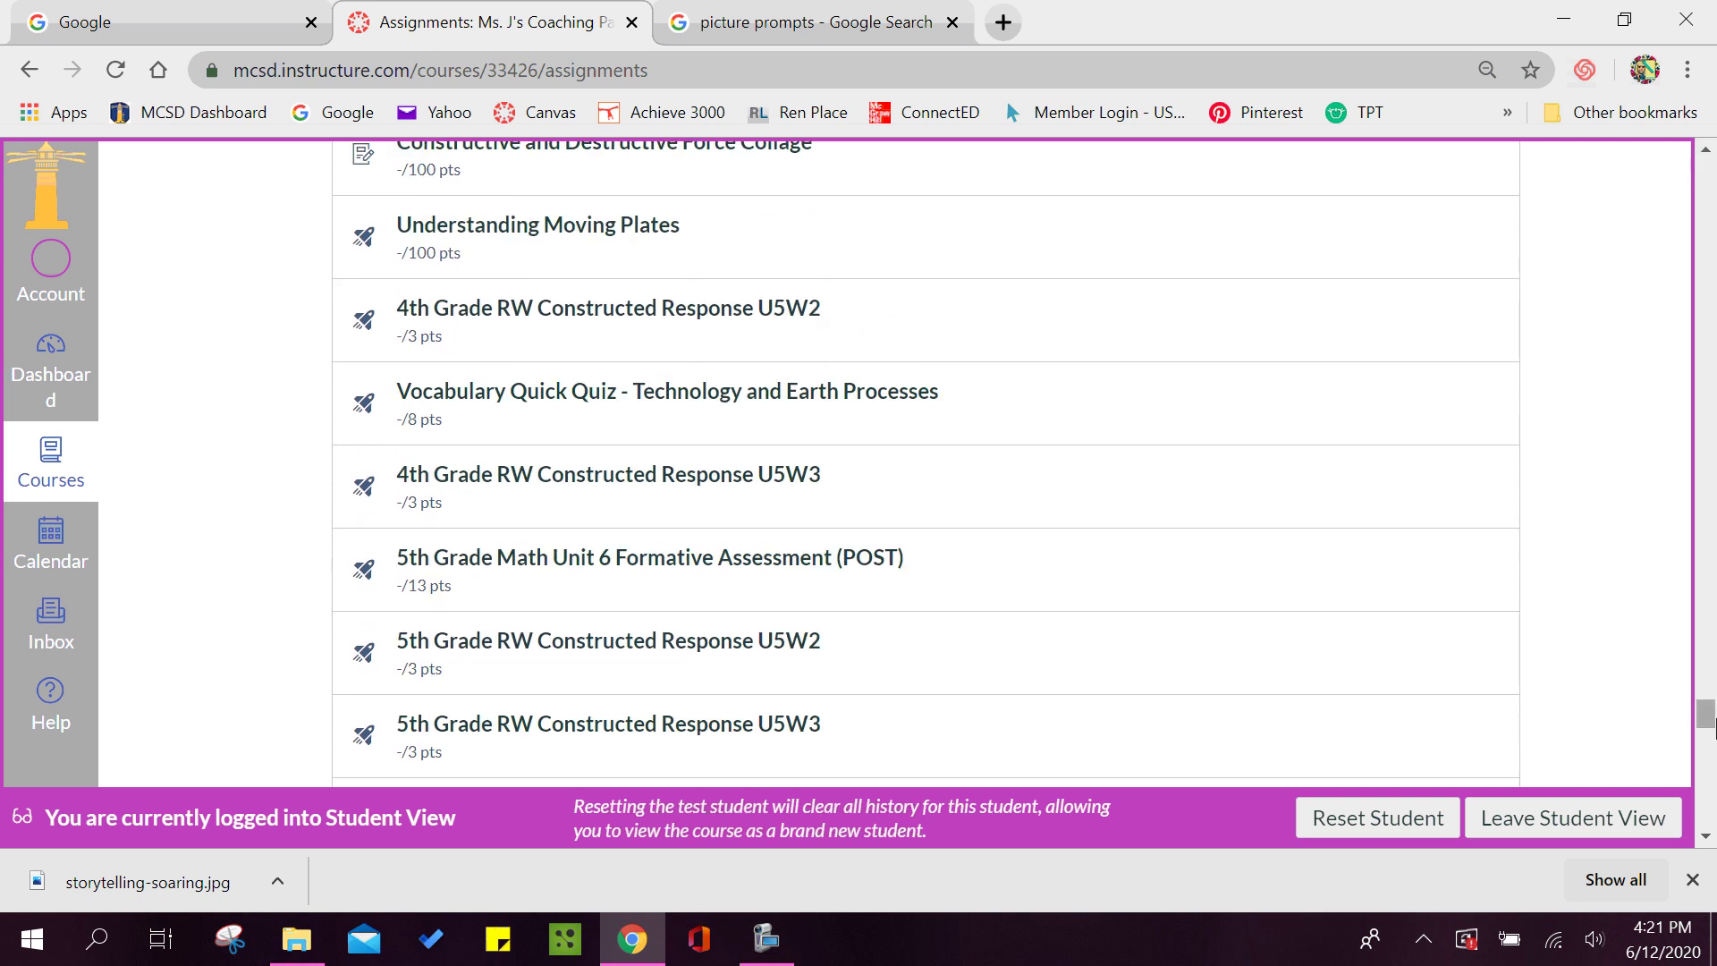
left_click_drag(1713, 725, 1713, 178)
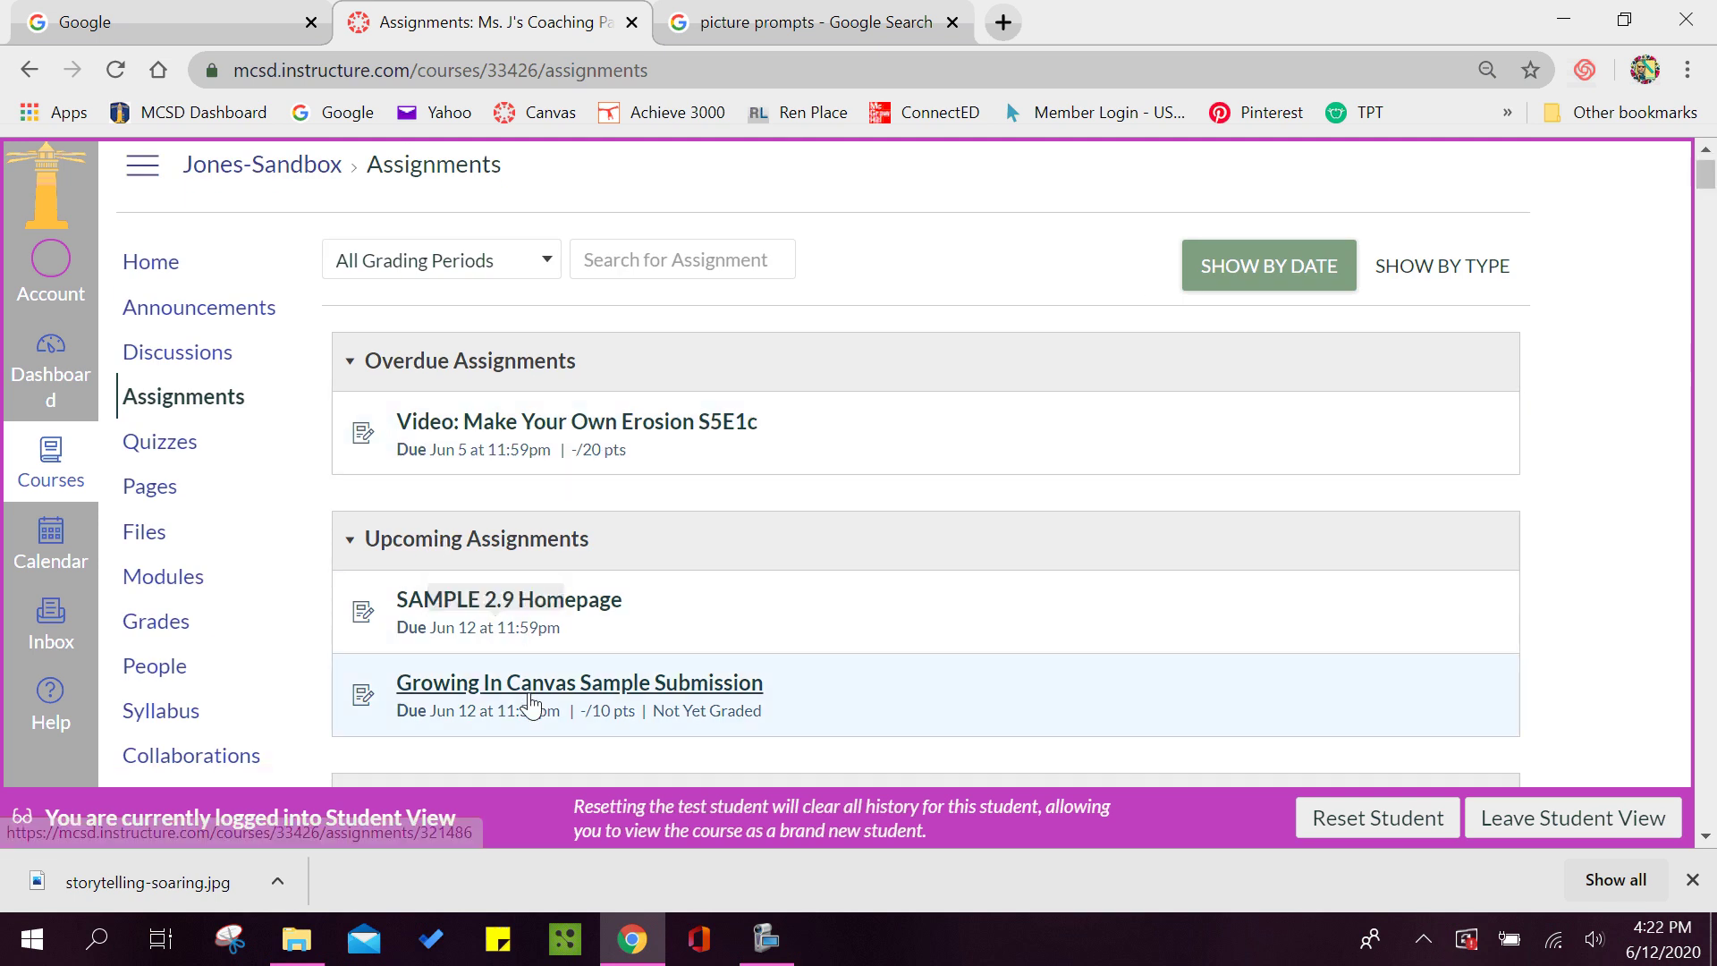
- Open the 'Growing In Canvas Sample Submission' assignment and start re-submitting it
left_click(529, 689)
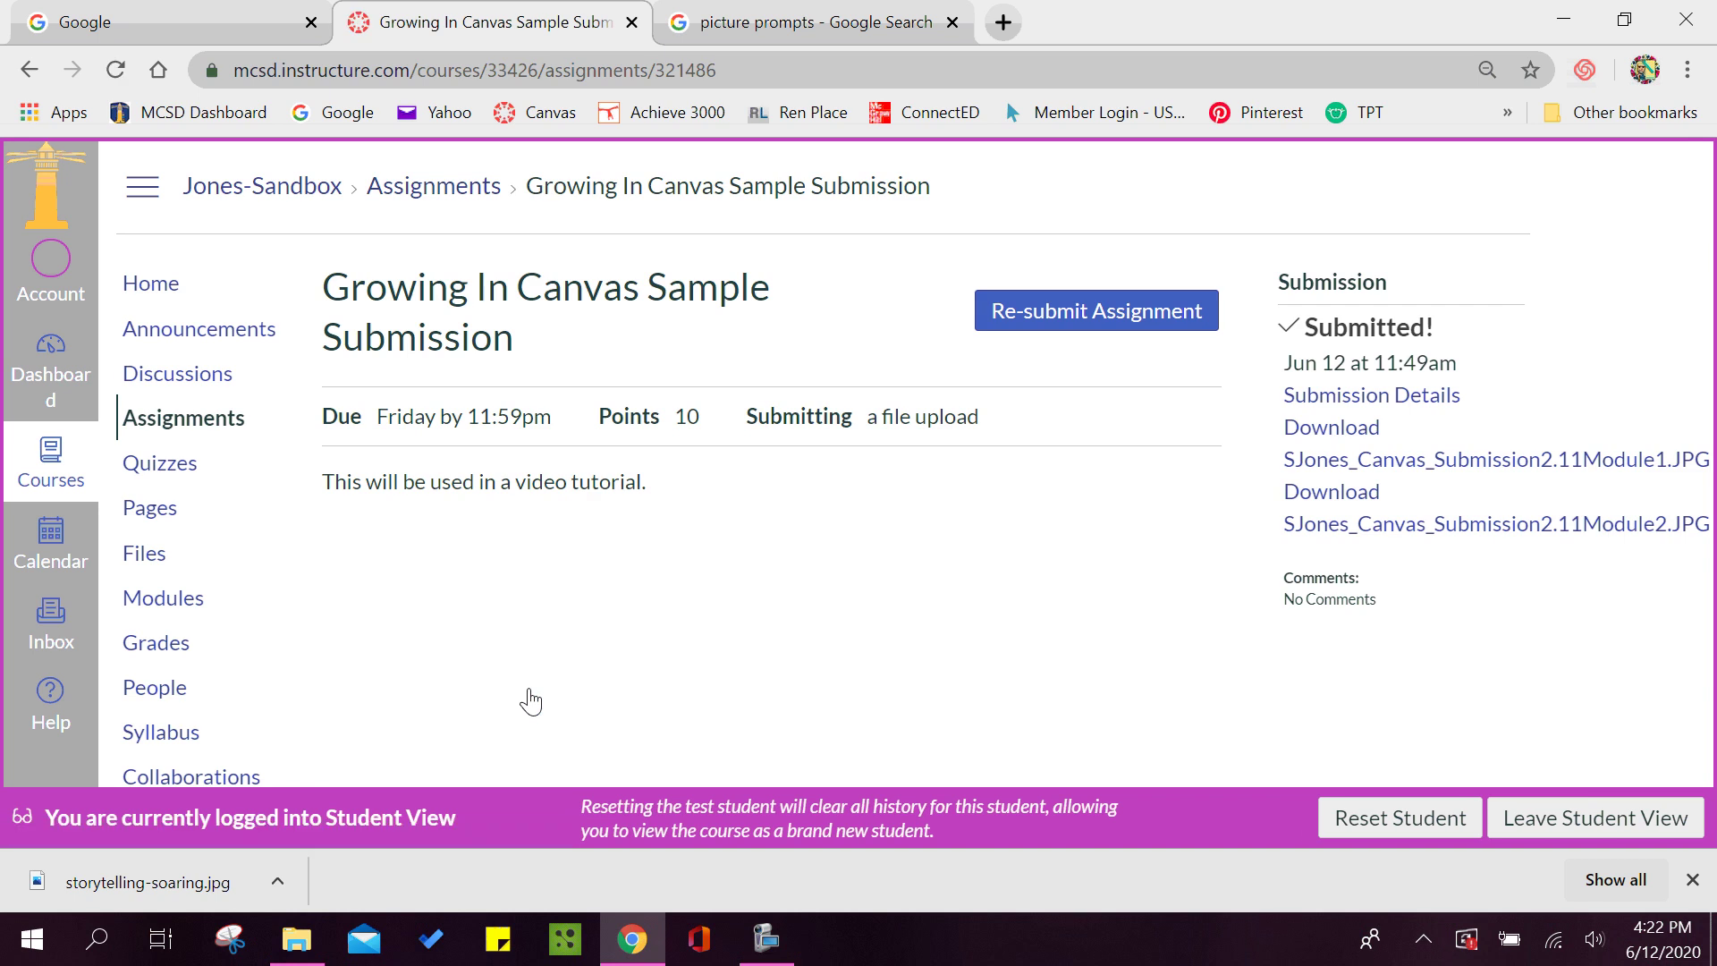
left_click(1036, 315)
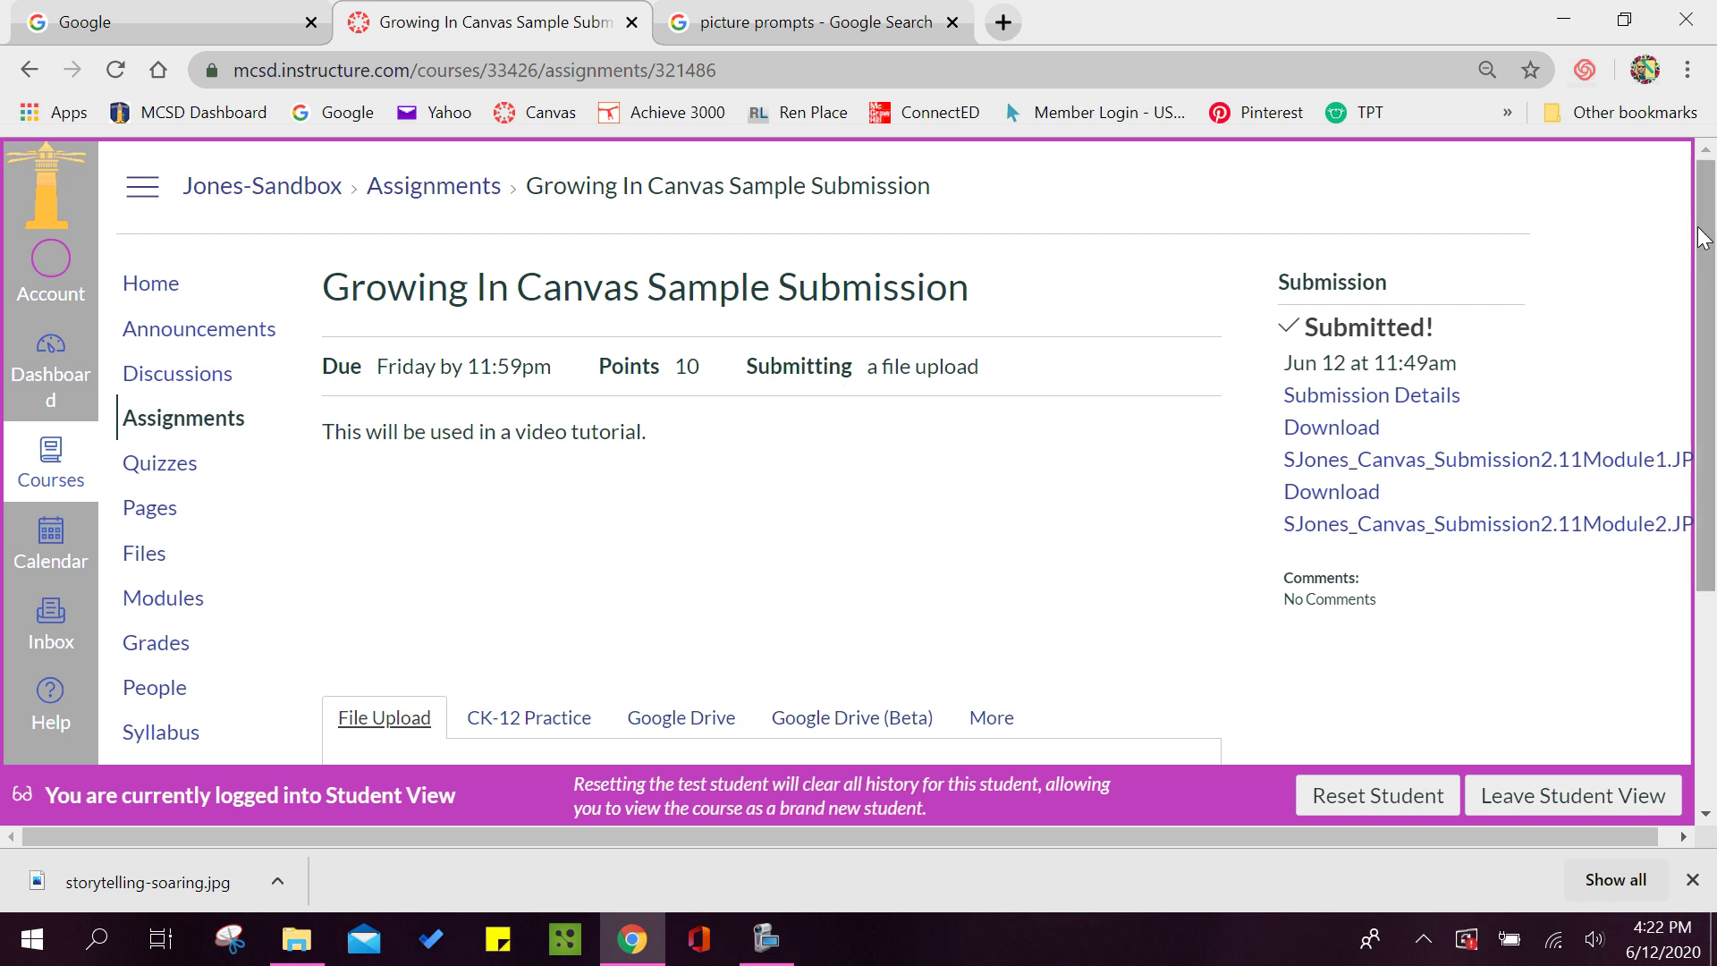
mouse_move(1702, 237)
left_mouse_down()
mouse_move(1712, 438)
mouse_move(1713, 221)
left_mouse_up()
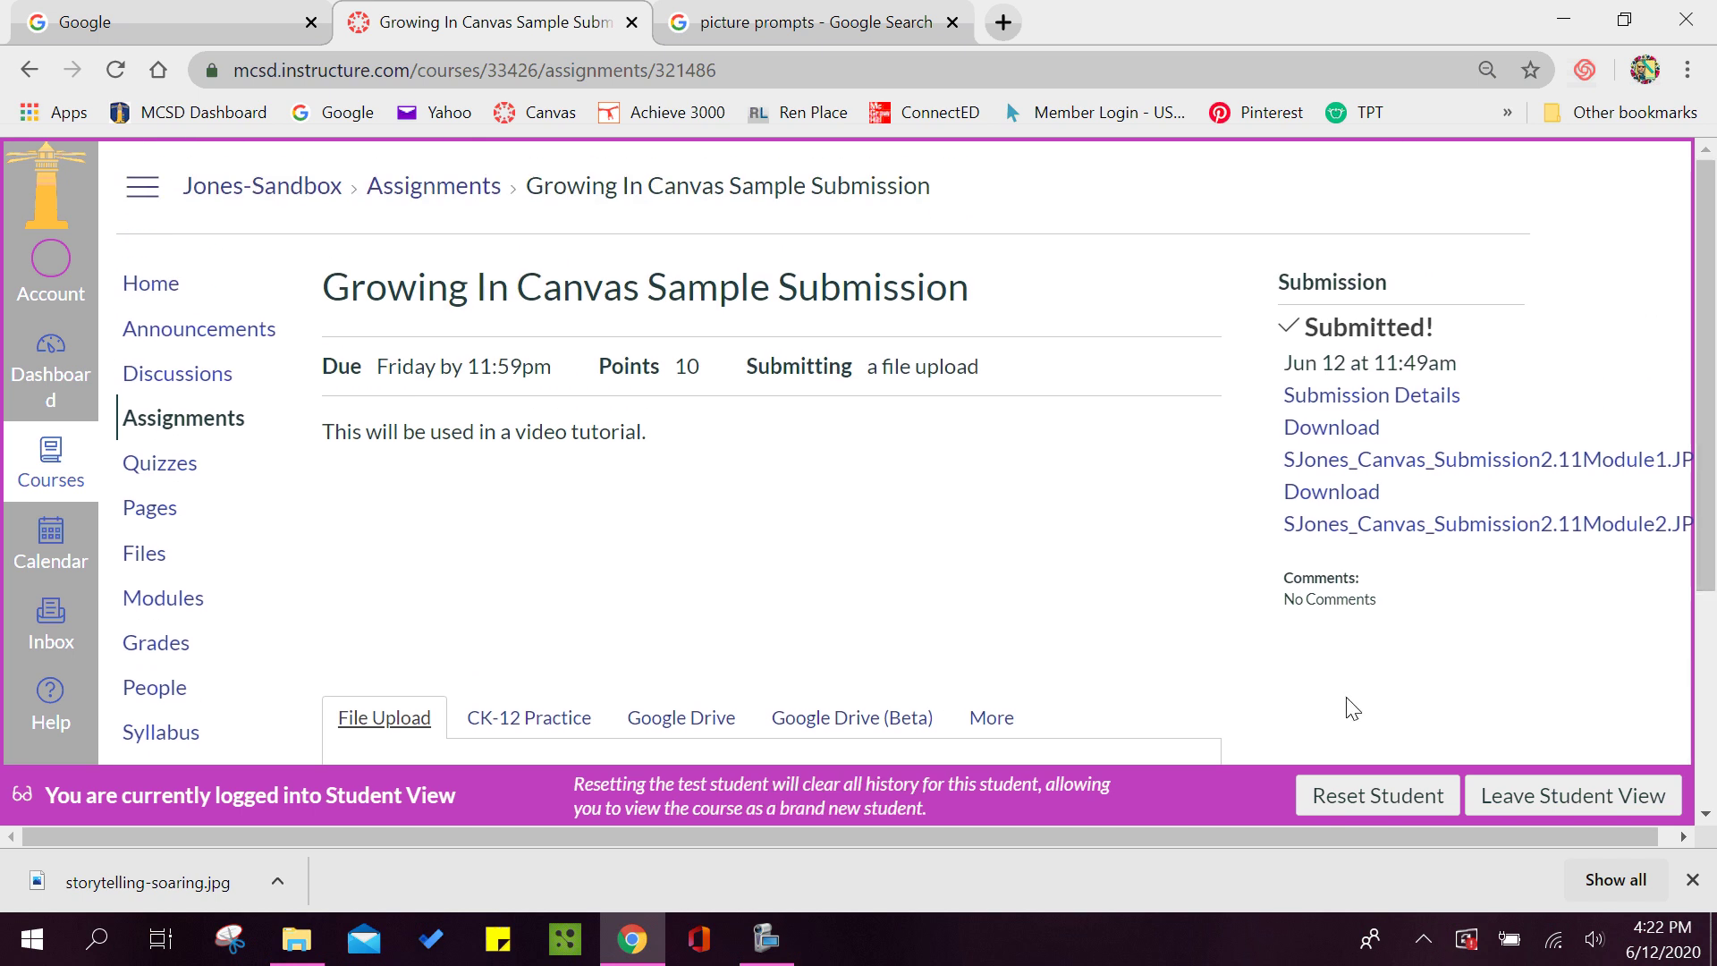
left_click(767, 939)
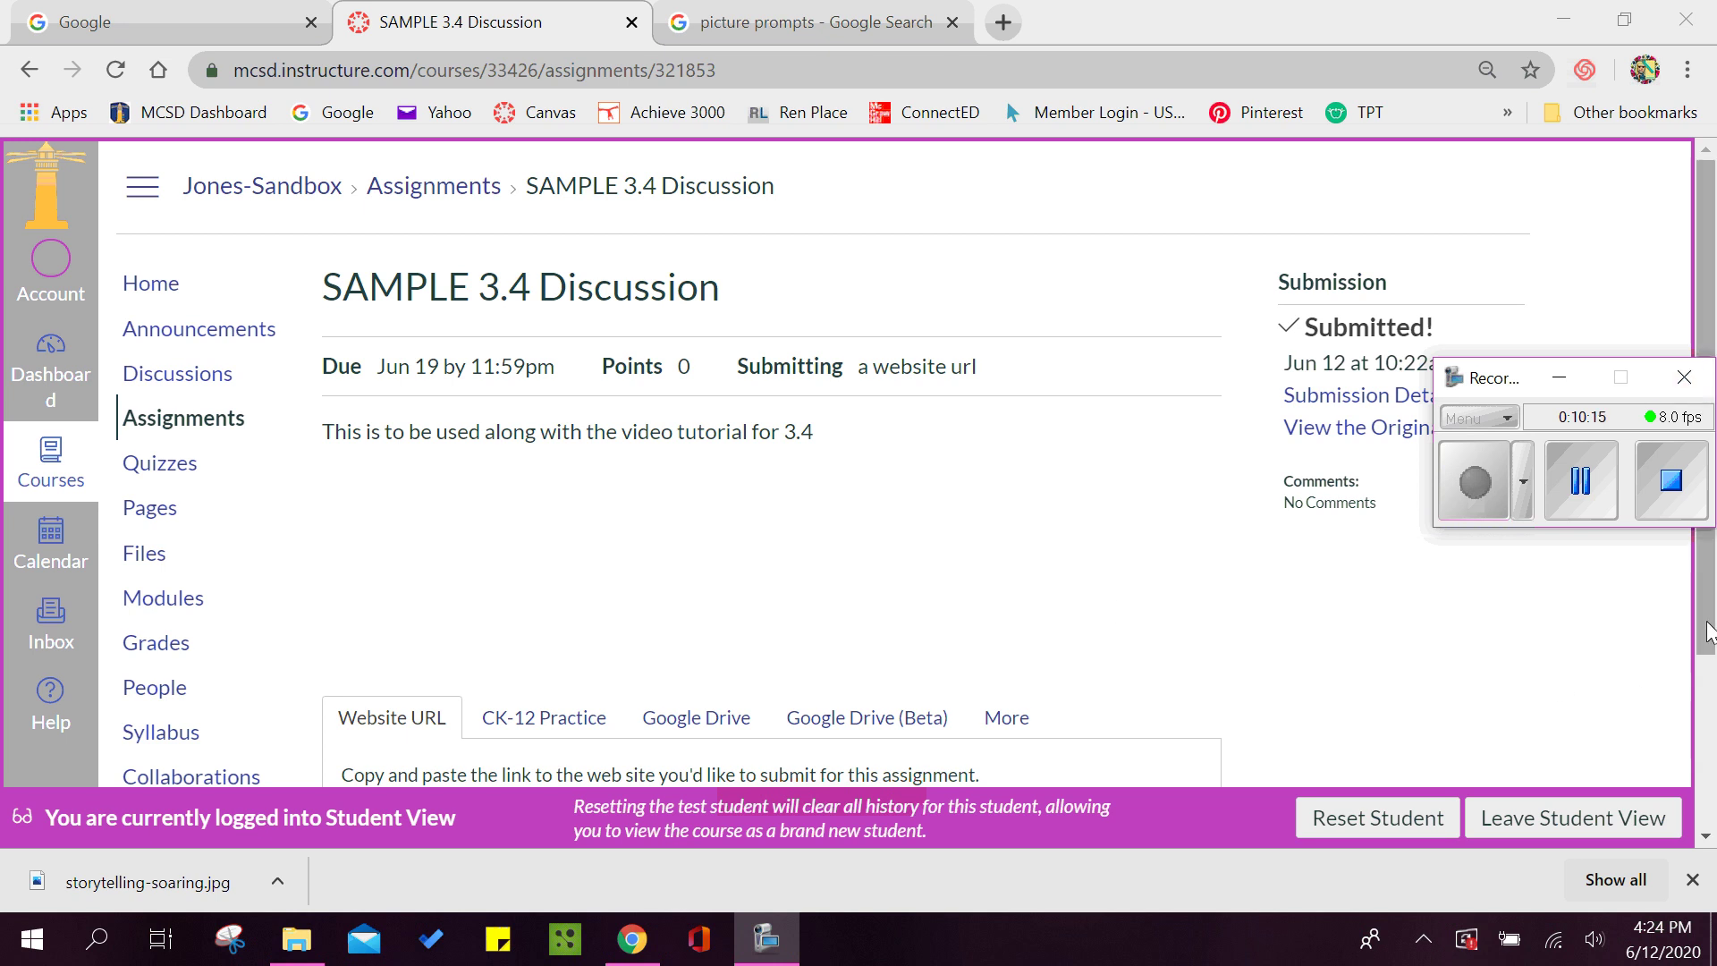
- Submit the copied 'Who Is He?' discussion link as the website URL for 'SAMPLE 3.4 Discussion' and leave Student View
left_click_drag(1702, 637, 1705, 778)
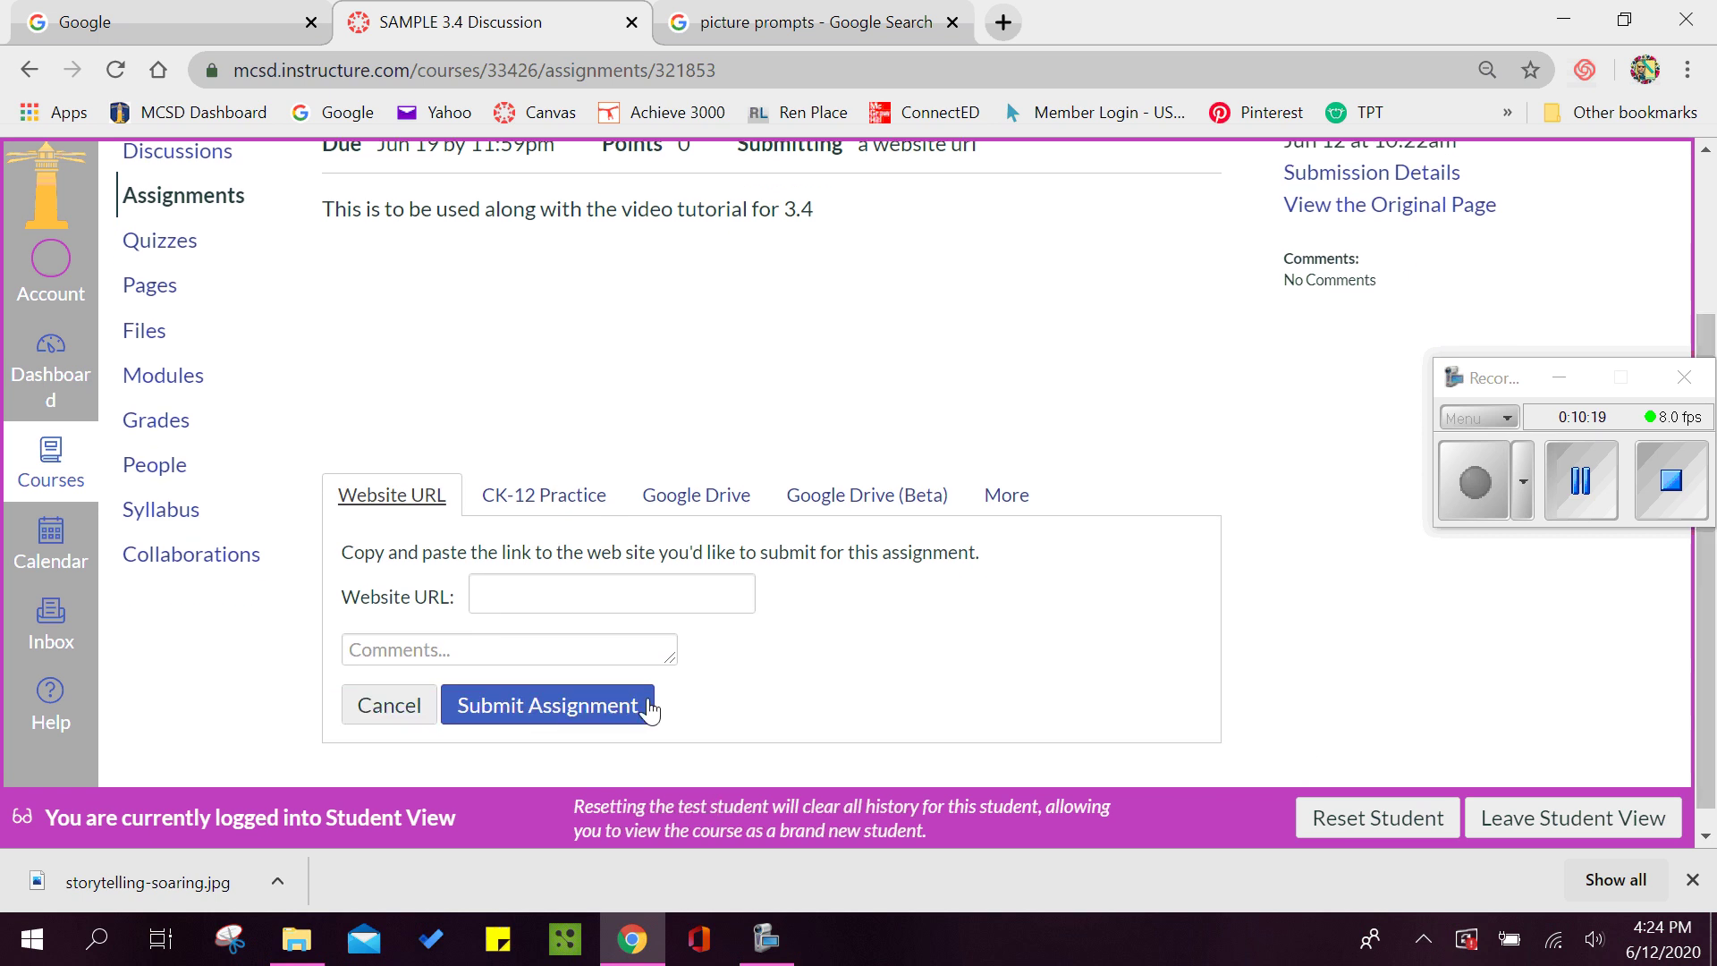
left_click(547, 594)
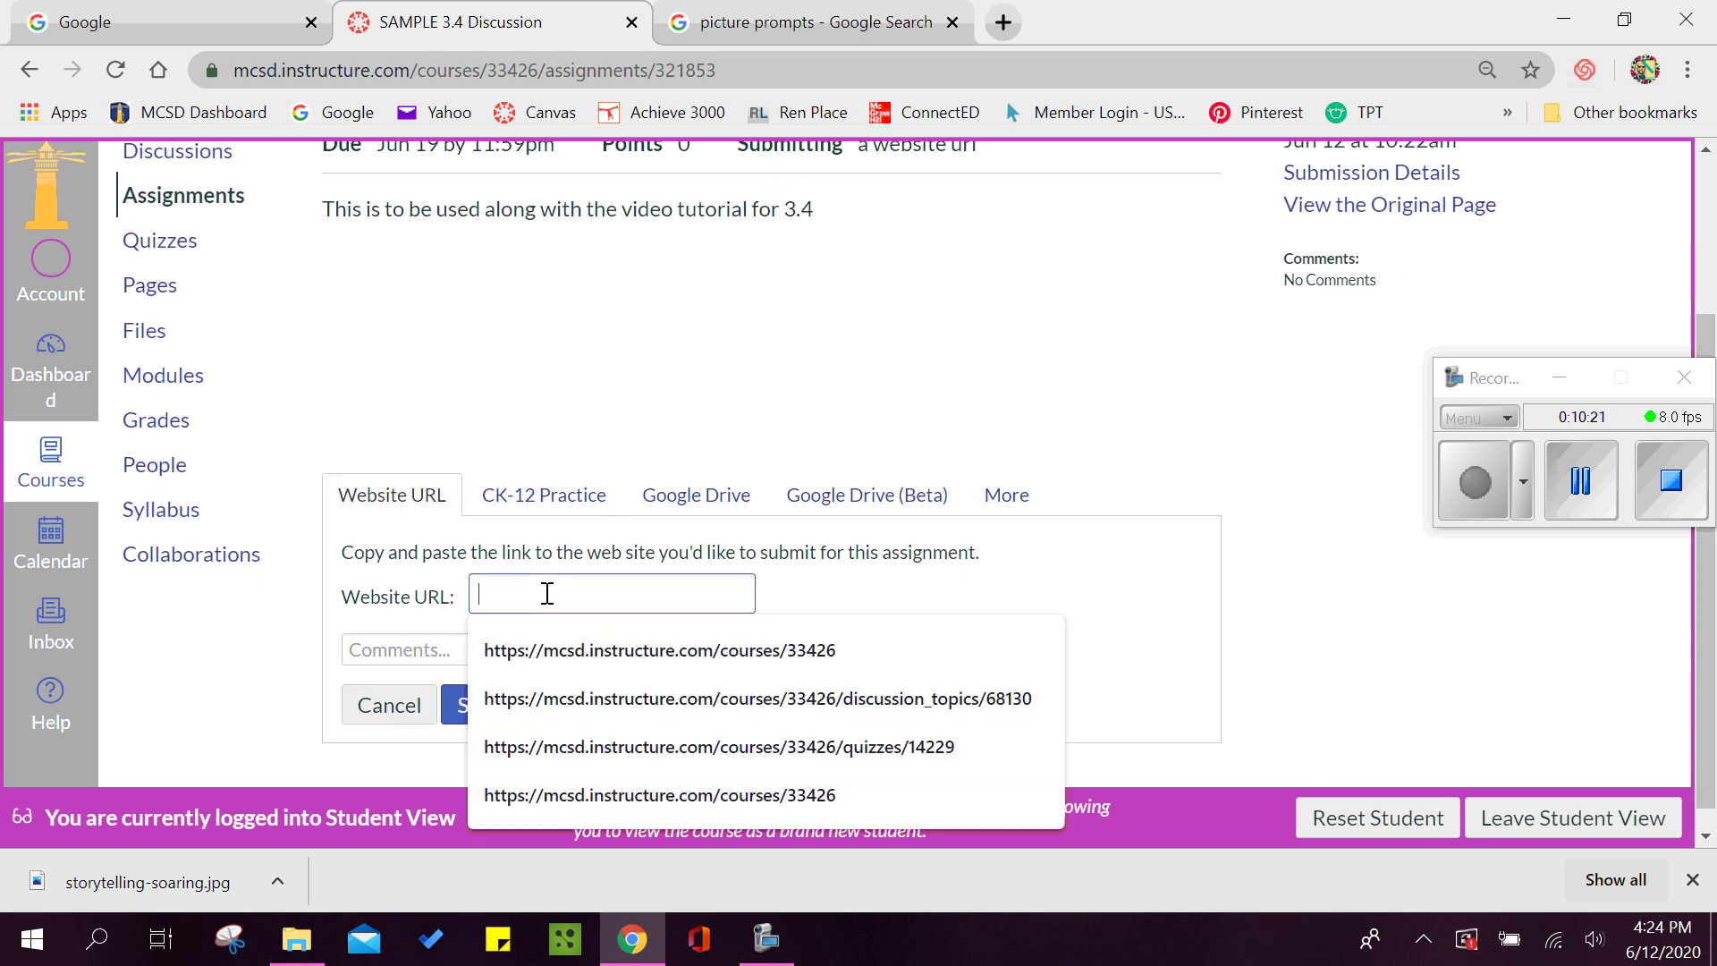
right_click(547, 596)
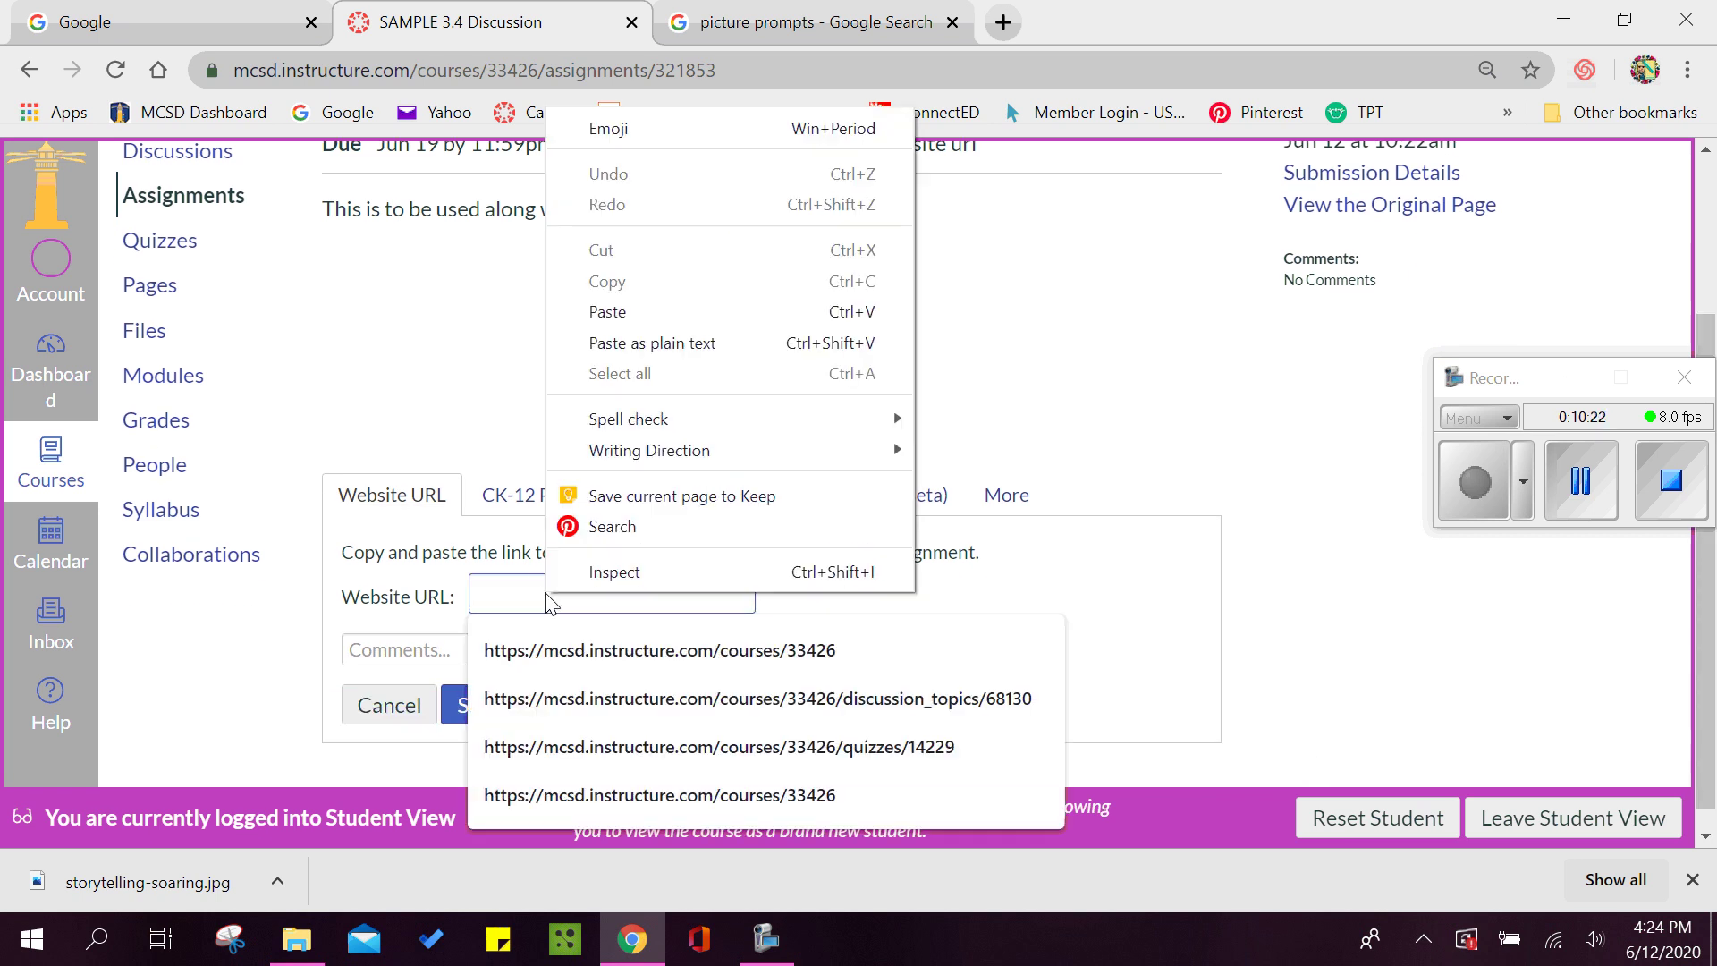
left_click(607, 312)
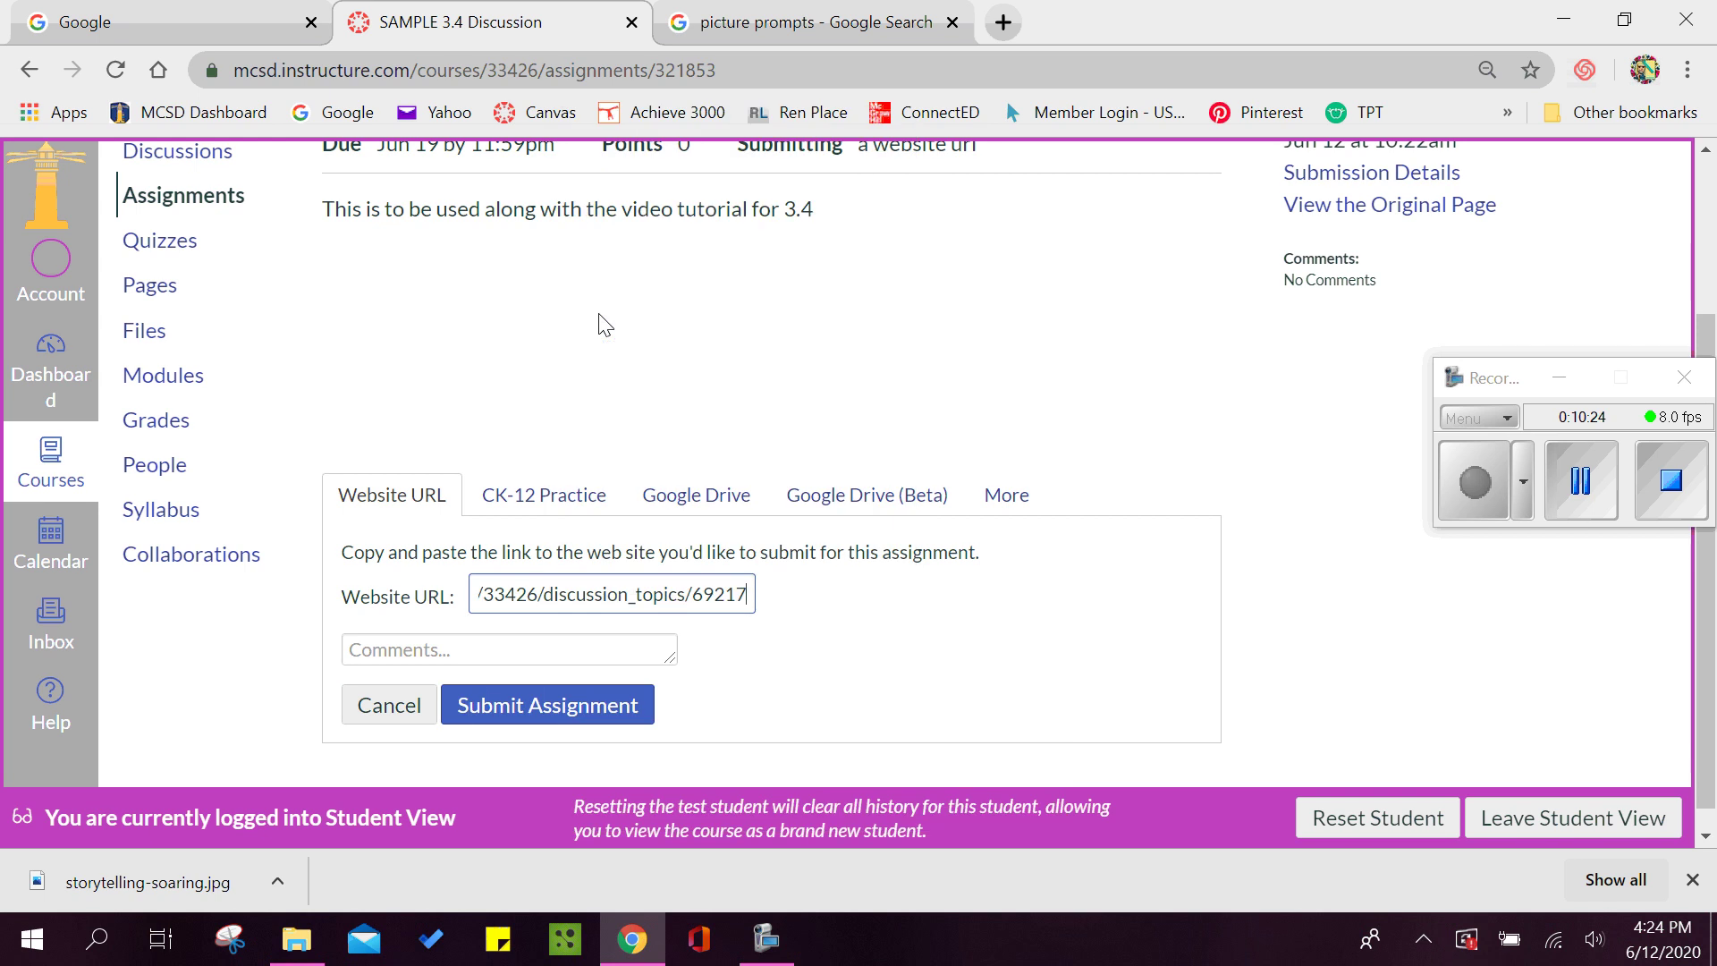
left_click(563, 703)
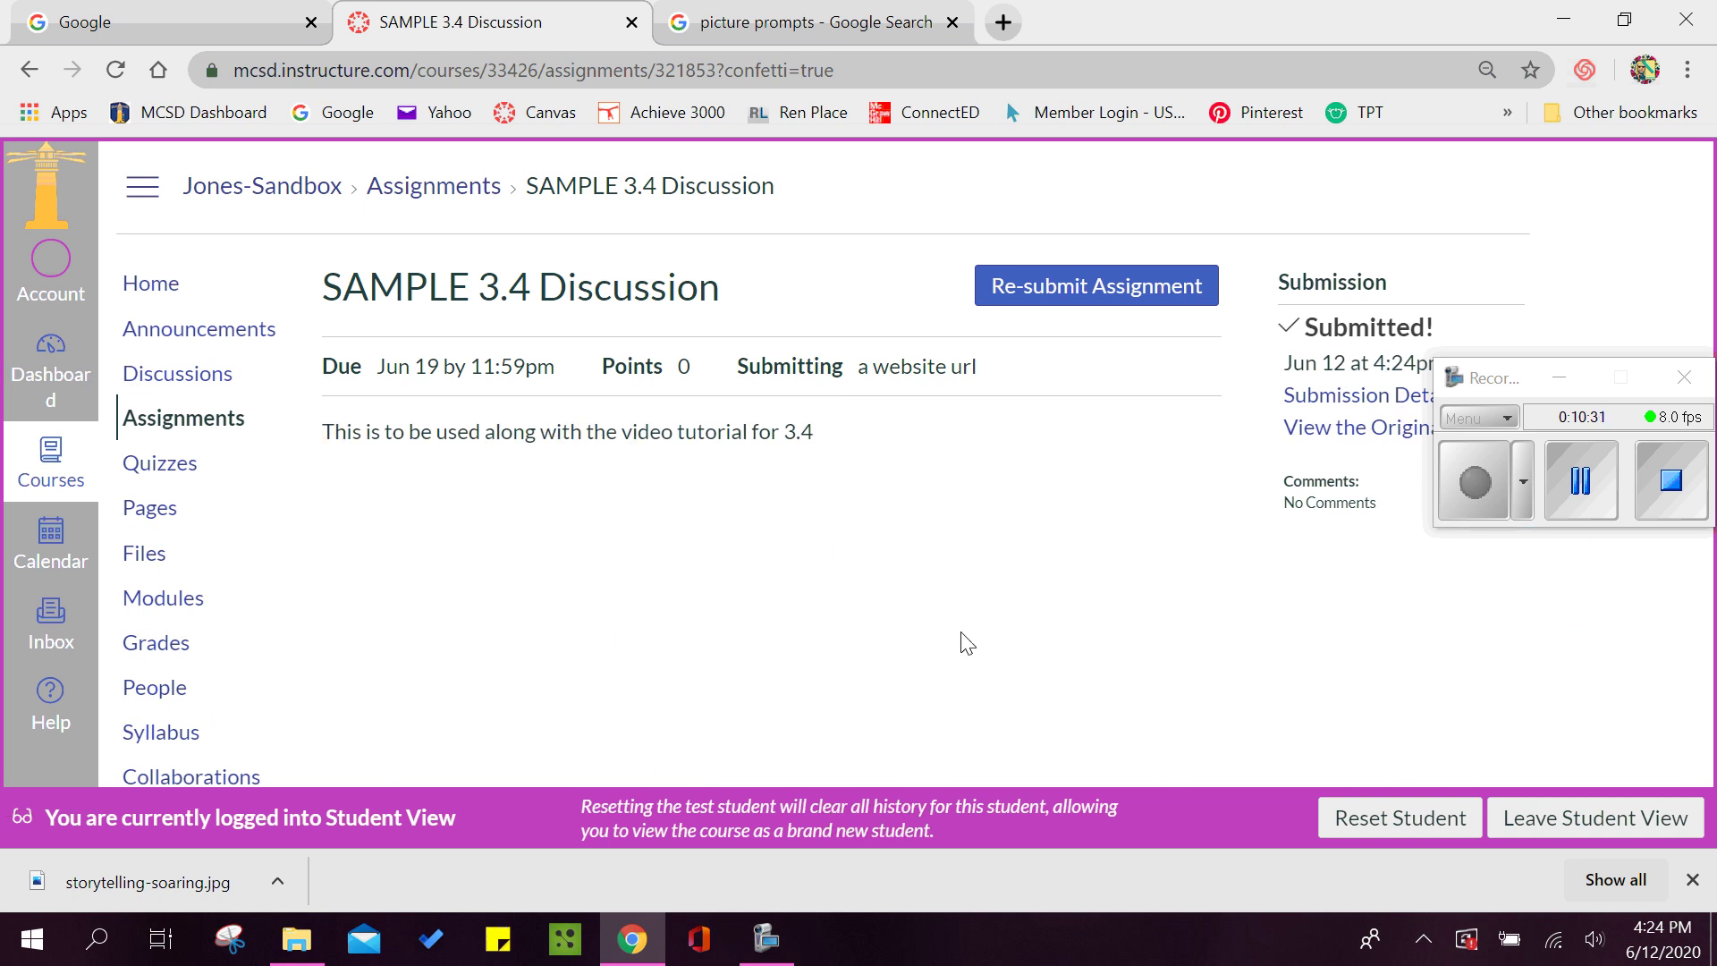
left_click(1566, 819)
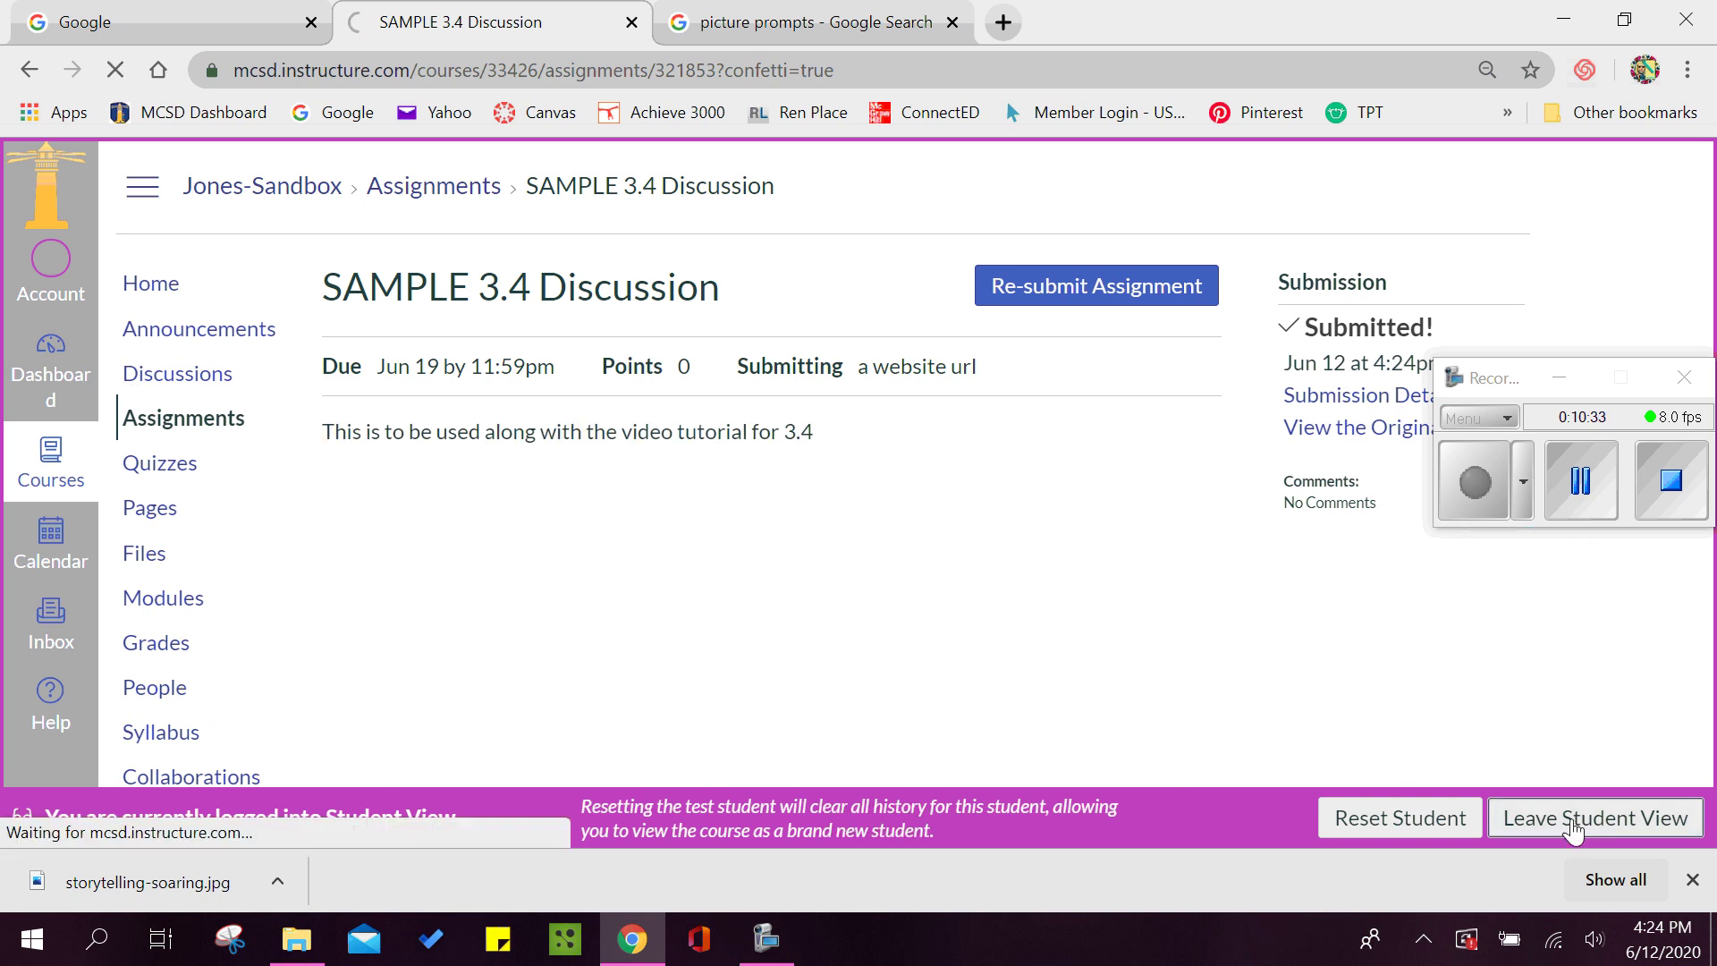